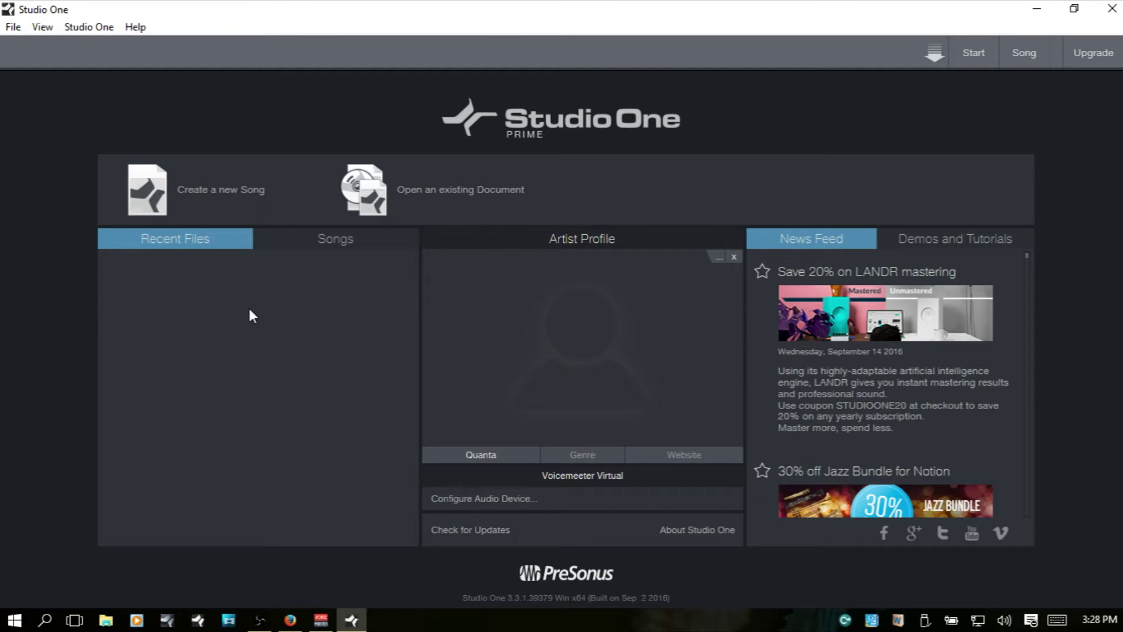
# - Open the New Song settings, abandon browsing for a save folder, and cancel without creating a song
pyautogui.click(212, 193)
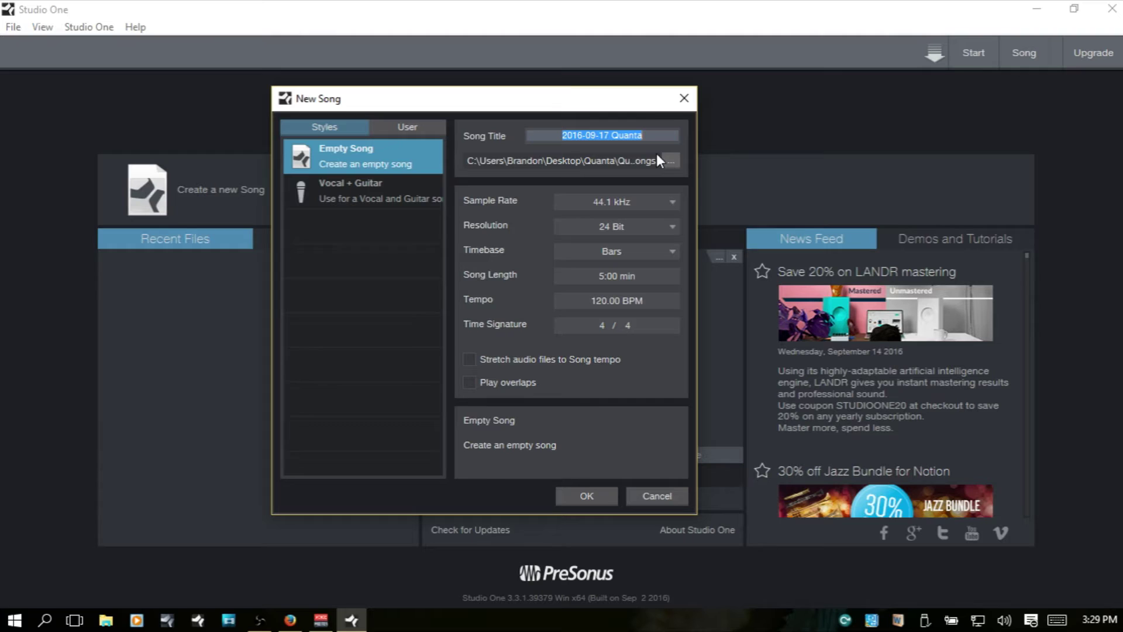
pyautogui.click(671, 160)
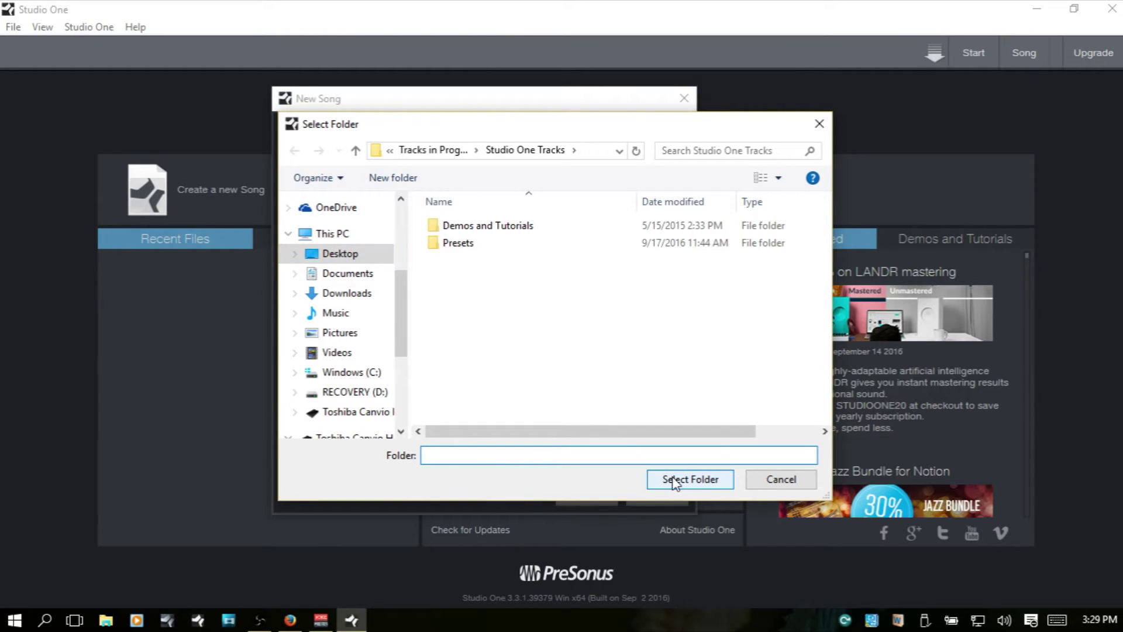
pyautogui.click(774, 484)
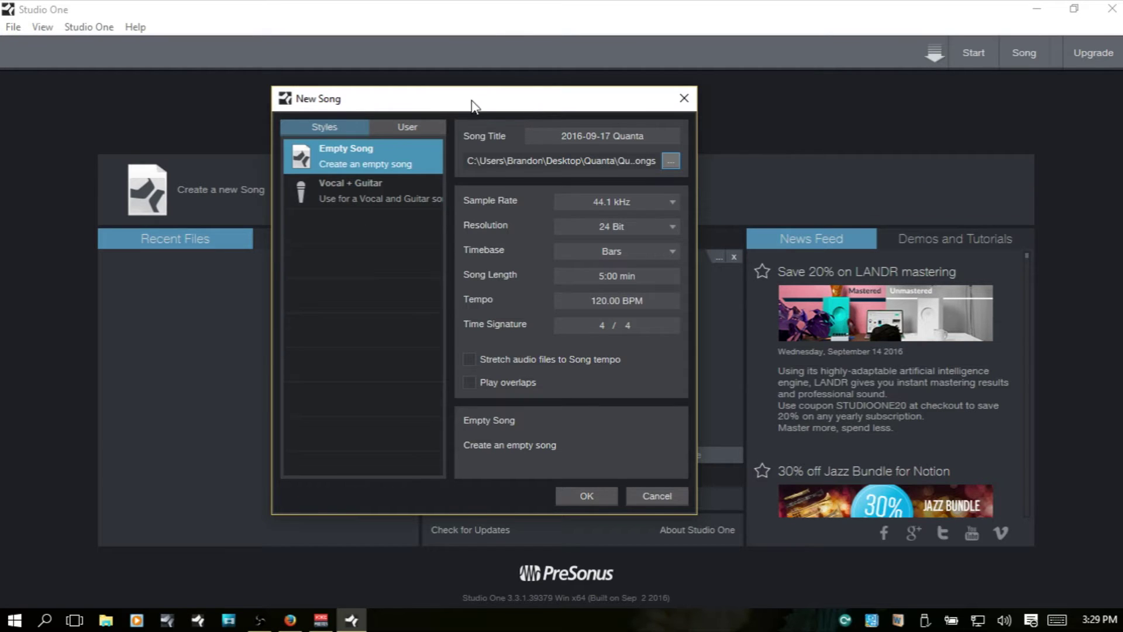
pyautogui.moveTo(487, 103); pyautogui.dragTo(320, 85)
pyautogui.click(492, 479)
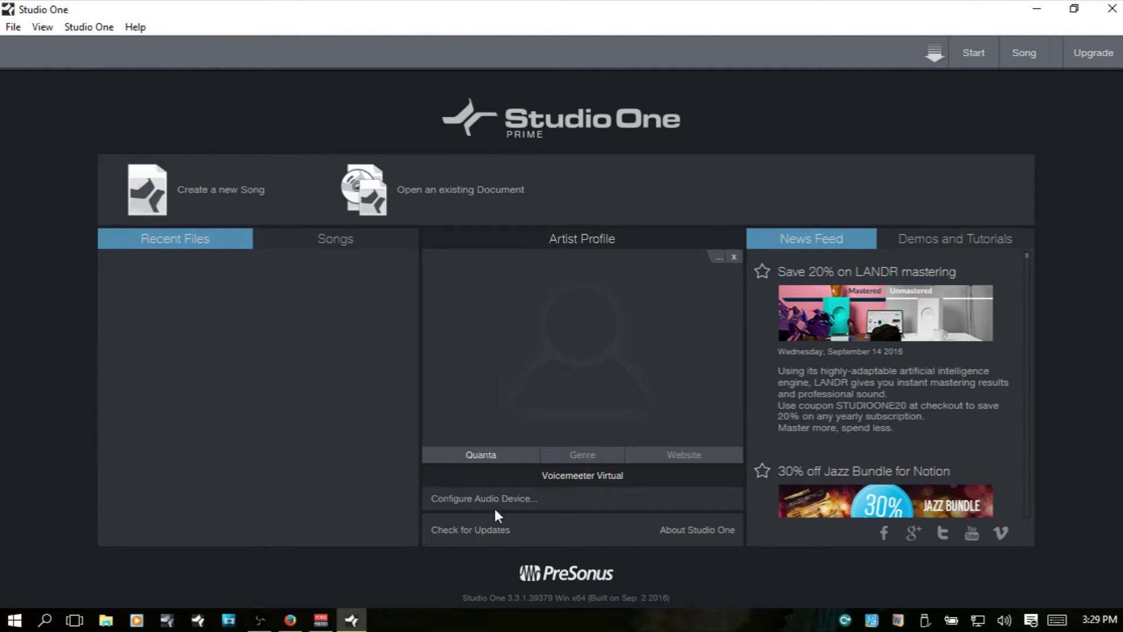
pyautogui.click(94, 26)
pyautogui.click(76, 202)
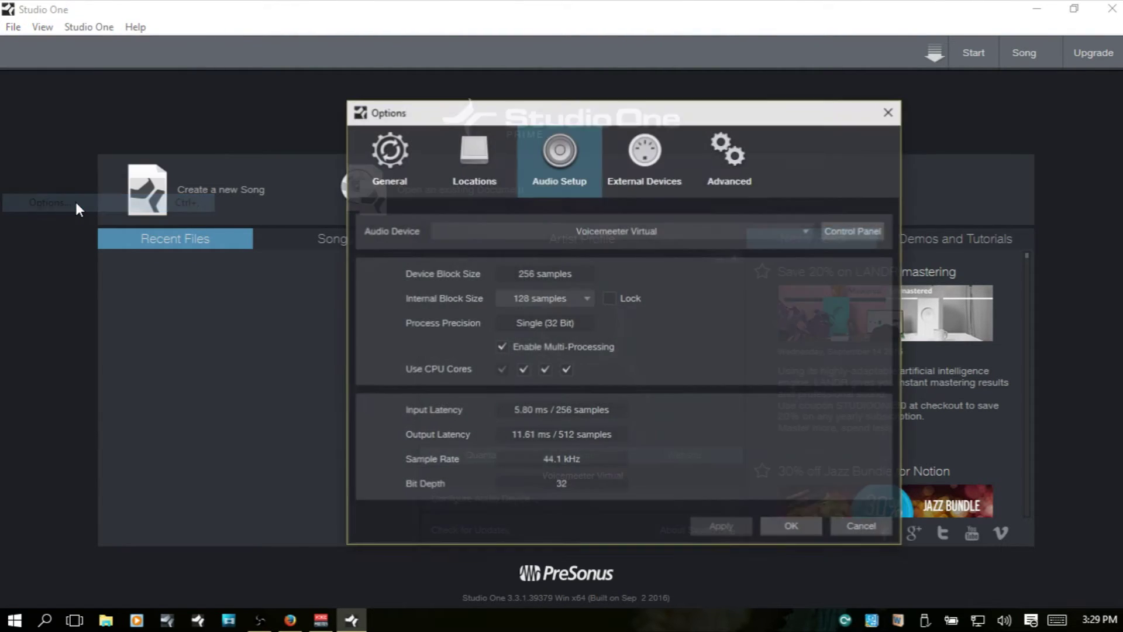
pyautogui.click(466, 162)
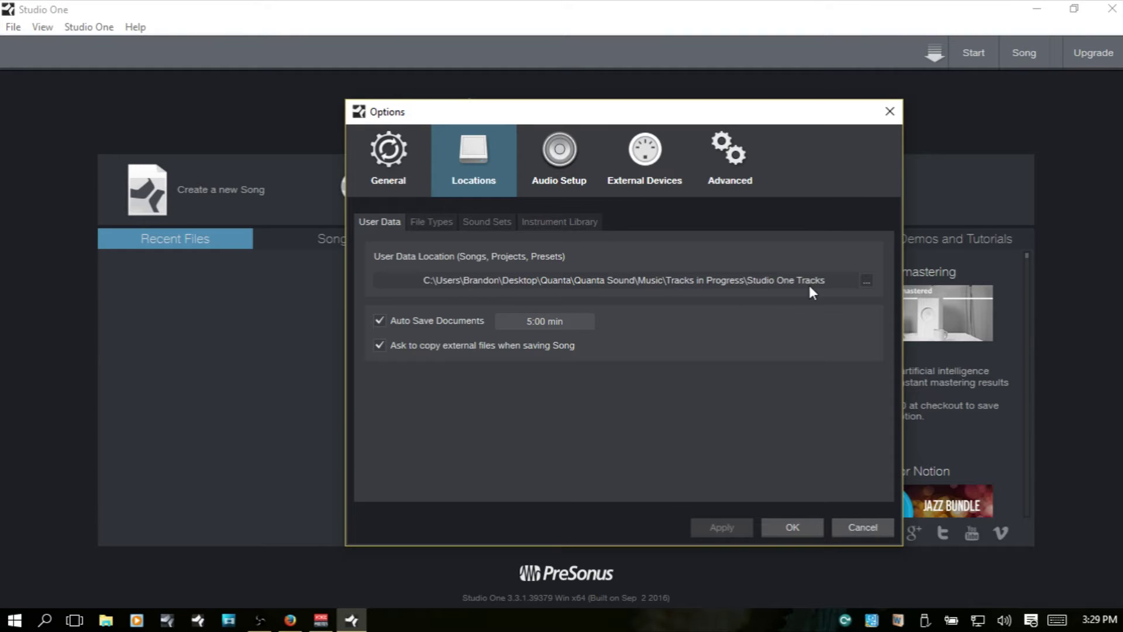
pyautogui.click(867, 281)
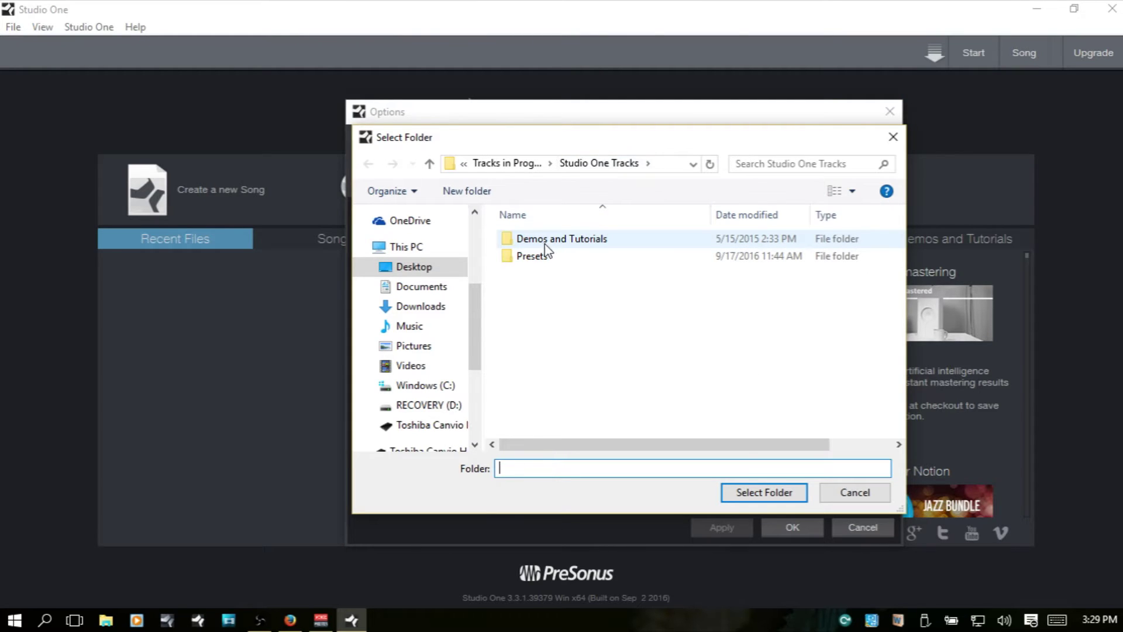
pyautogui.click(855, 493)
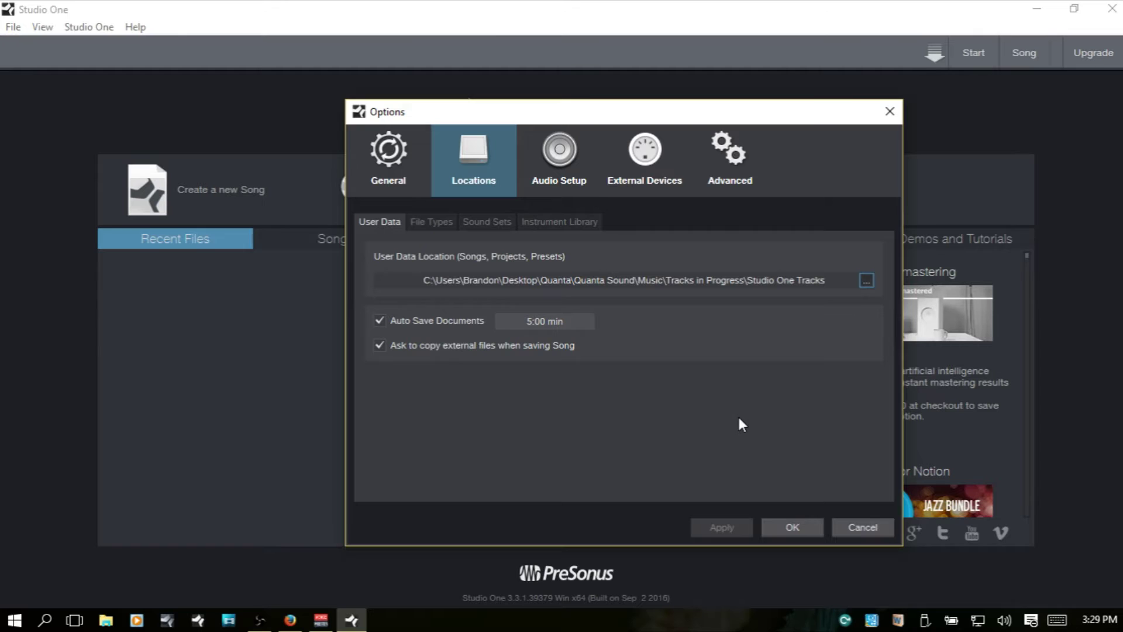
pyautogui.click(871, 527)
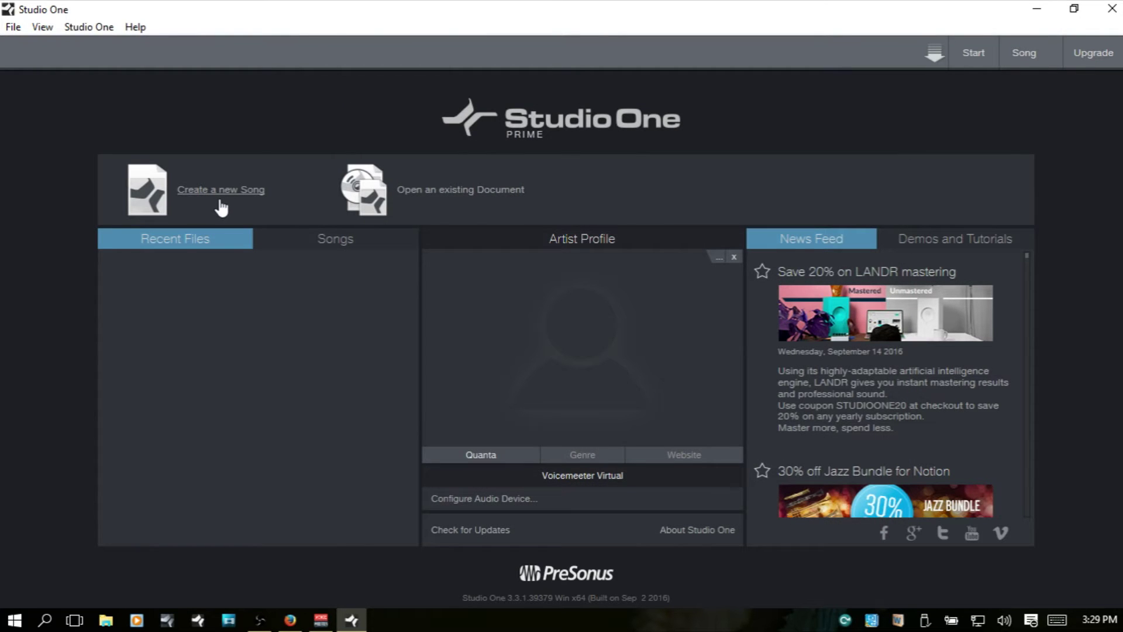
# - Create the empty song '2016-09-17 Quanta' with the default Empty Song settings
pyautogui.click(198, 208)
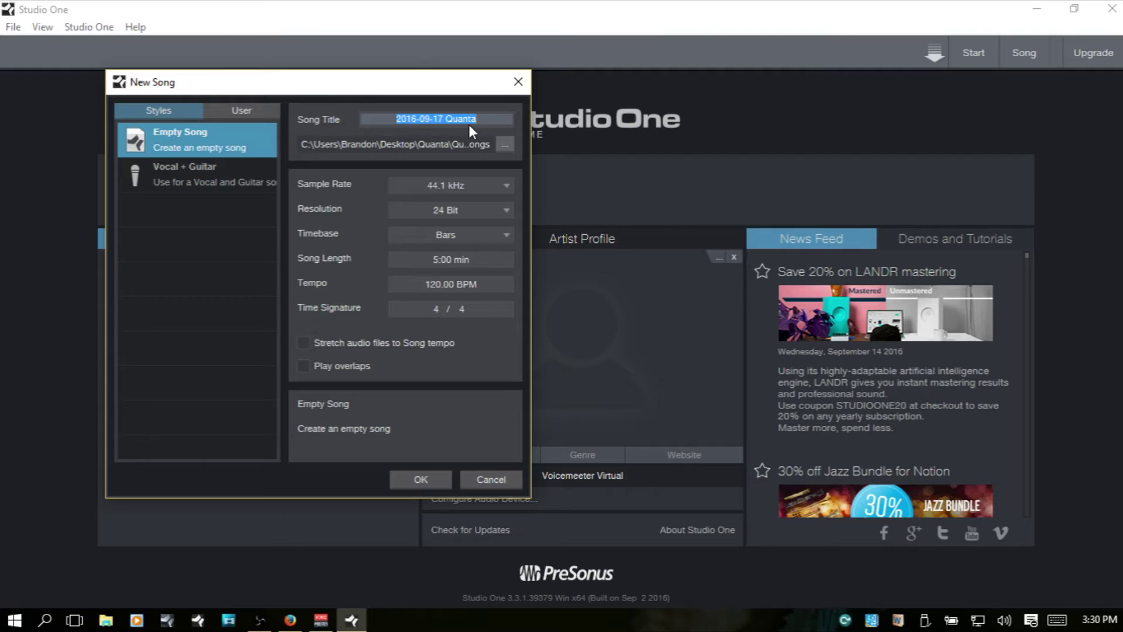
pyautogui.moveTo(341, 88); pyautogui.dragTo(220, 80)
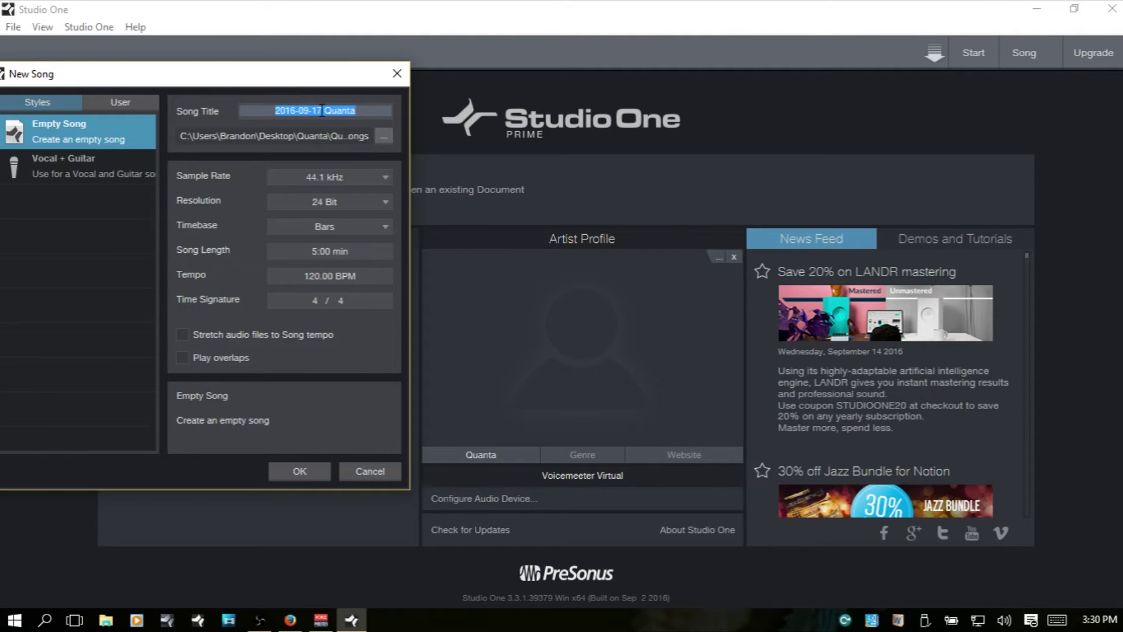
pyautogui.moveTo(173, 72); pyautogui.dragTo(411, 130)
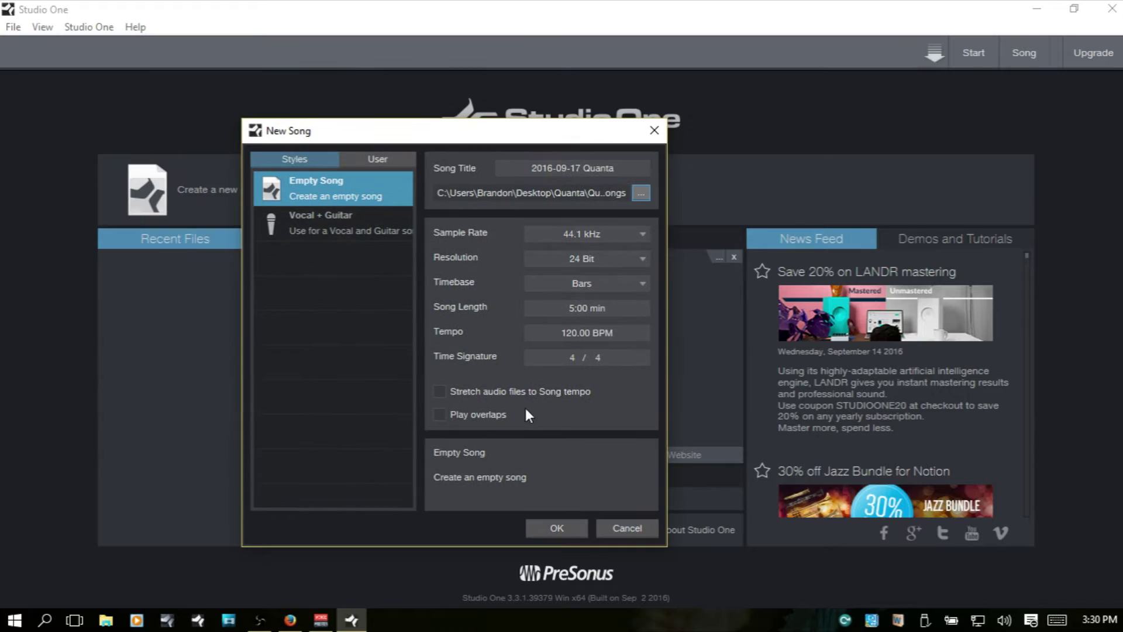
pyautogui.click(563, 526)
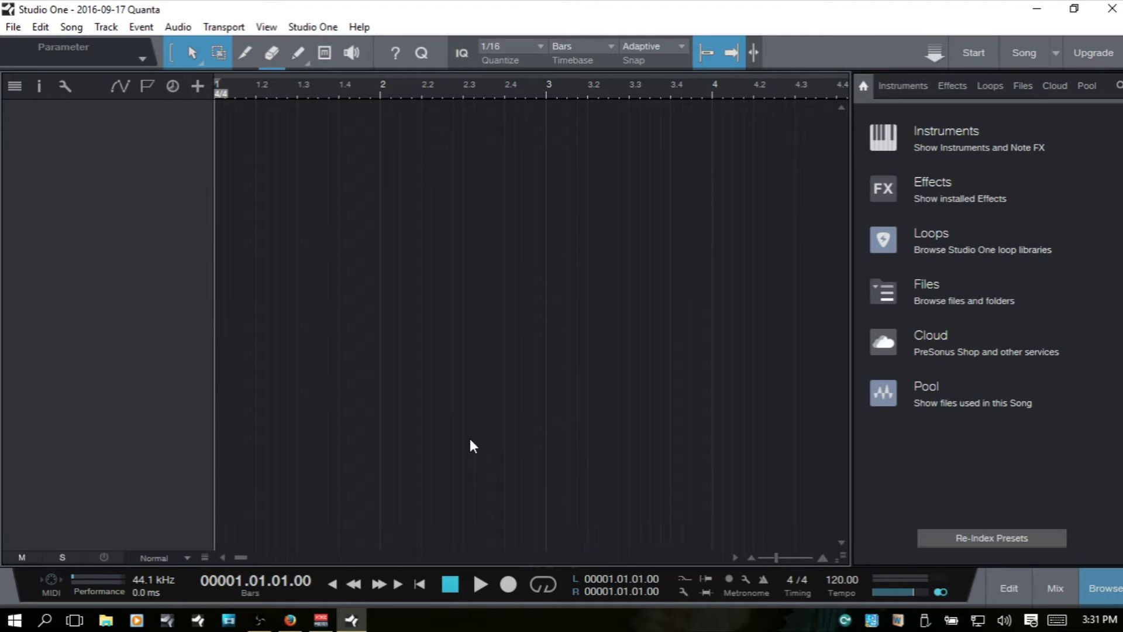
# - Open Options at Locations > User Data, keeping document auto save on every 5:00 min
pyautogui.hotkey('ctrl', ',')
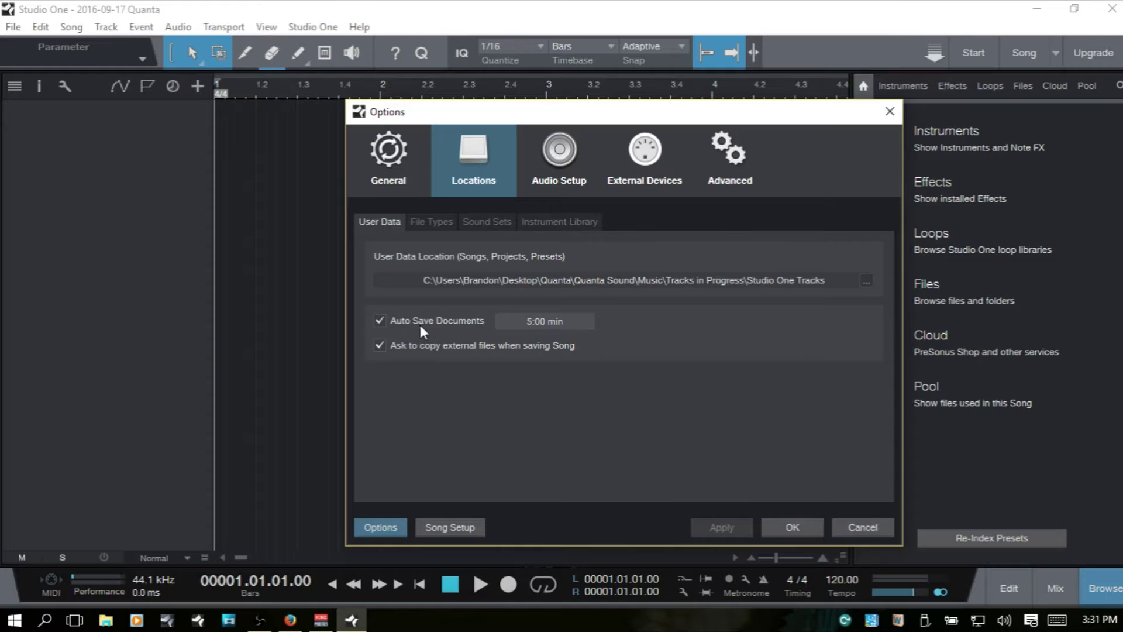
pyautogui.click(379, 321)
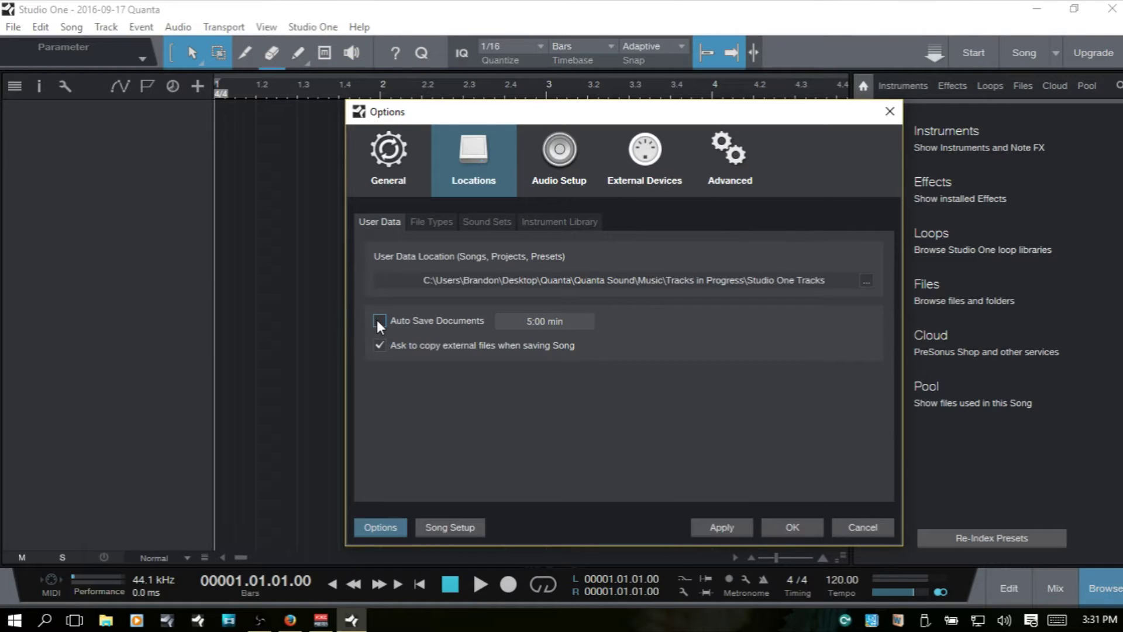
pyautogui.click(379, 321)
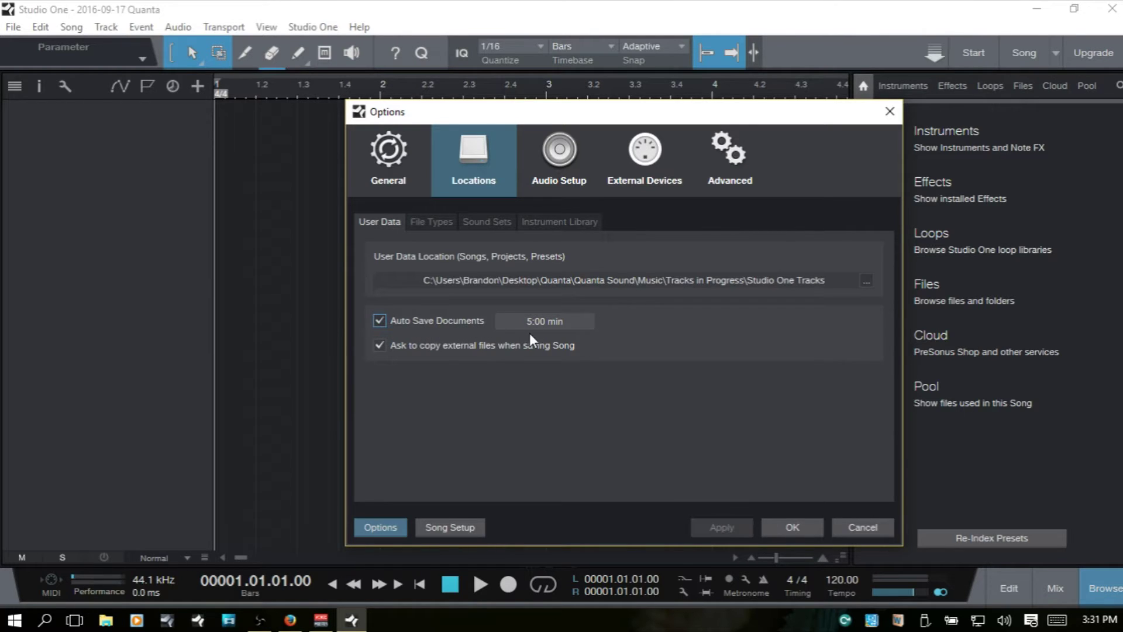
pyautogui.click(543, 320)
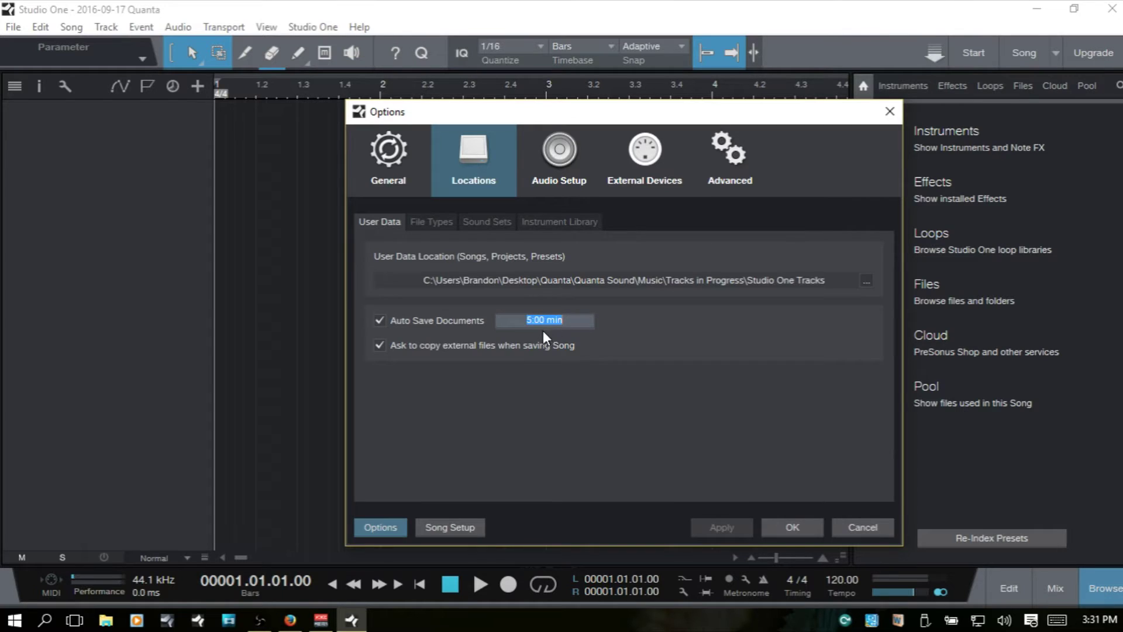
pyautogui.click(657, 341)
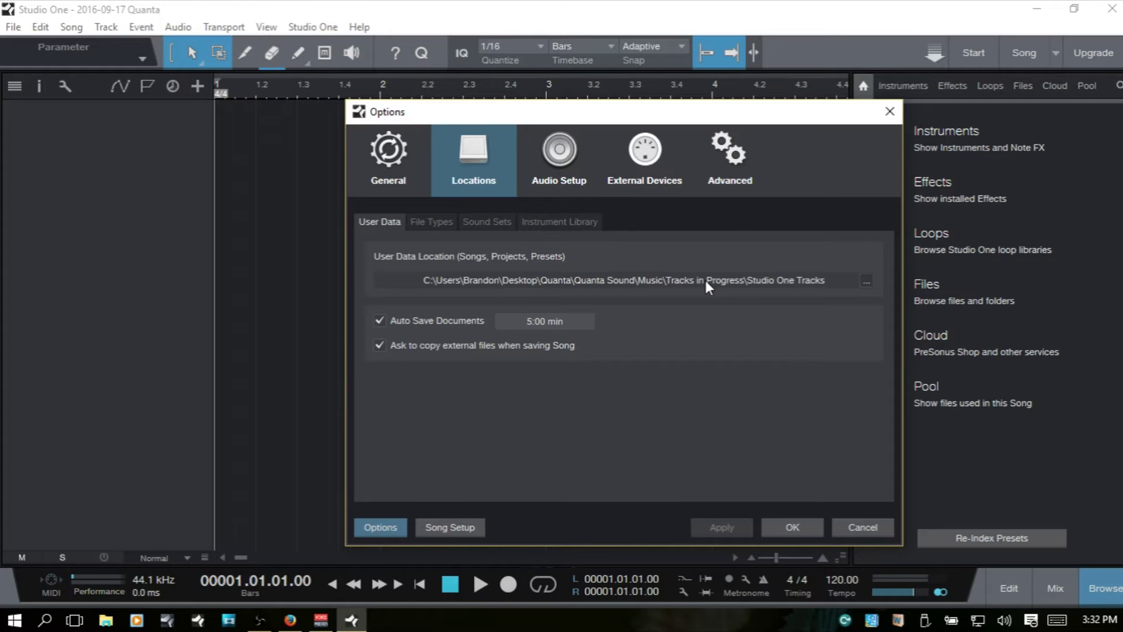
# - Show the File Types list and scroll through the file types the browser displays
pyautogui.click(428, 226)
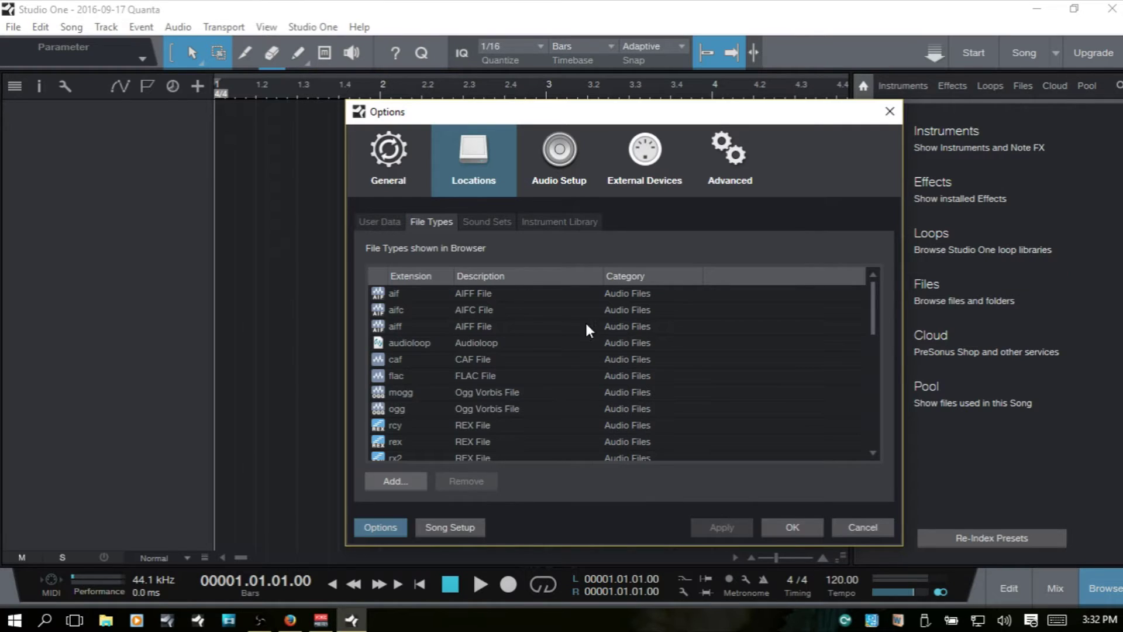
pyautogui.scroll(-10, 627, 321)
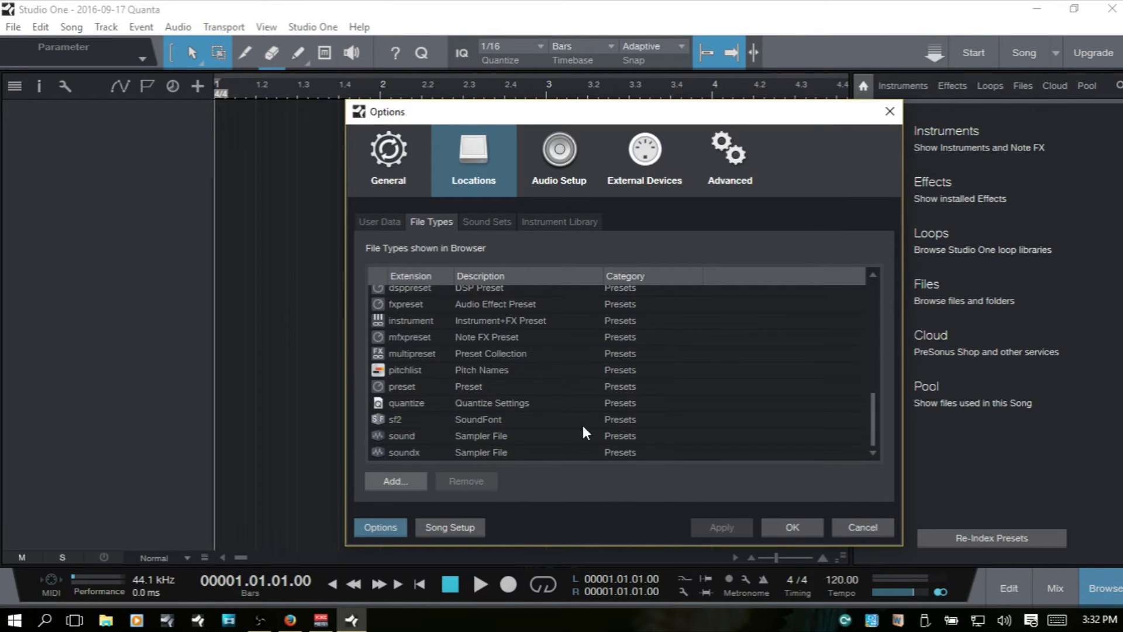
pyautogui.scroll(6, 623, 315)
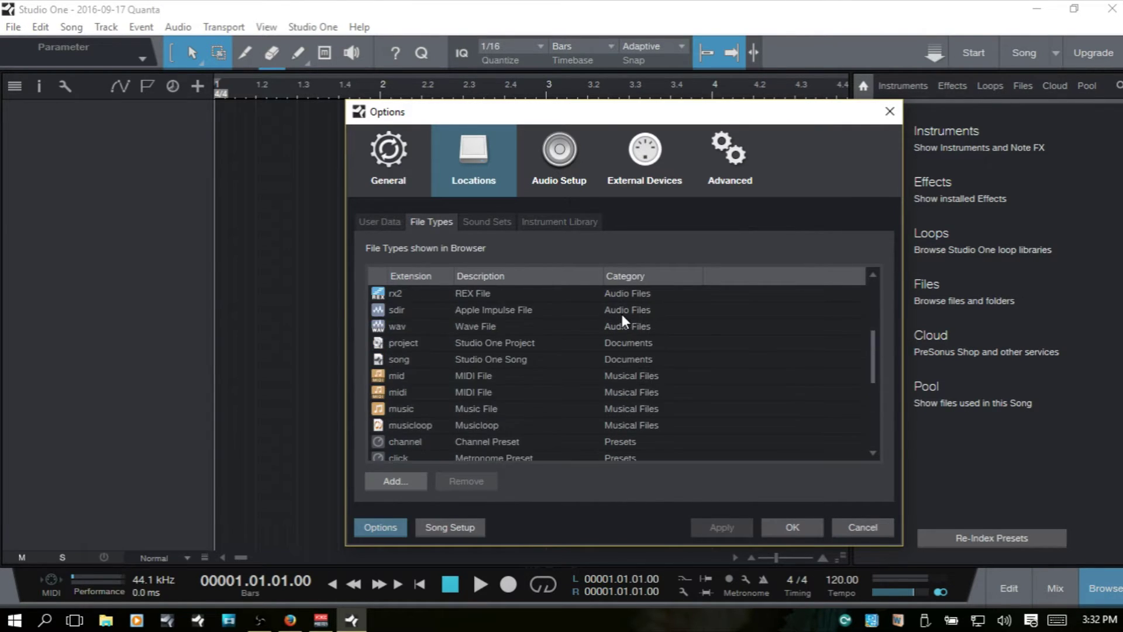
pyautogui.scroll(-3, 623, 319)
pyautogui.scroll(-3, 624, 328)
pyautogui.scroll(7, 625, 333)
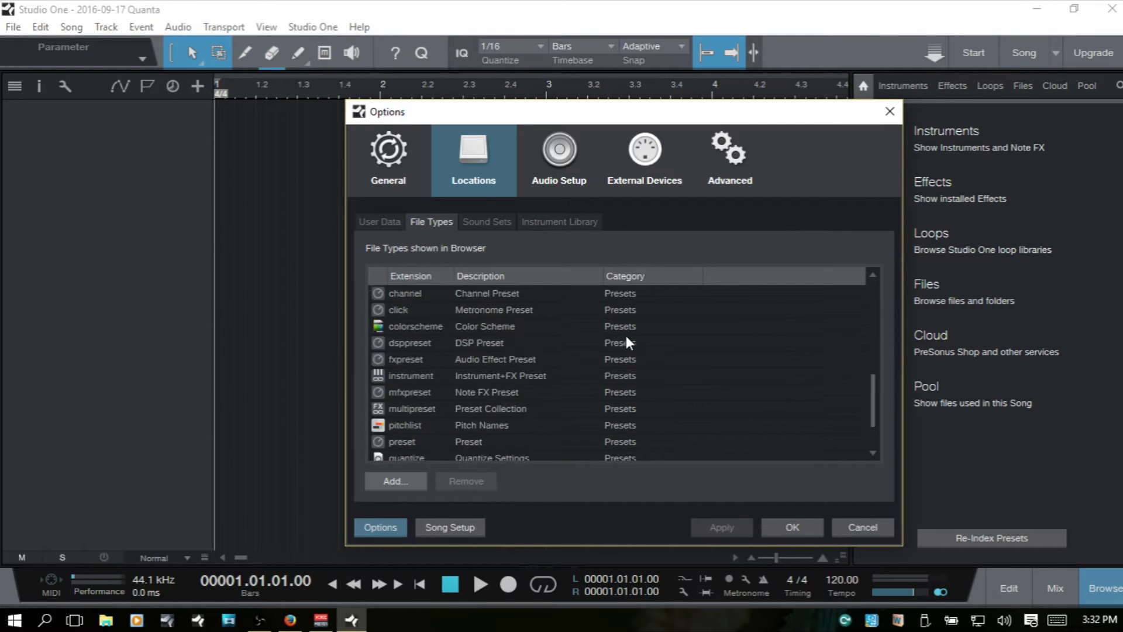
# - Try the Icon, Extension and Description fields for a new file type, then cancel adding it
pyautogui.click(392, 483)
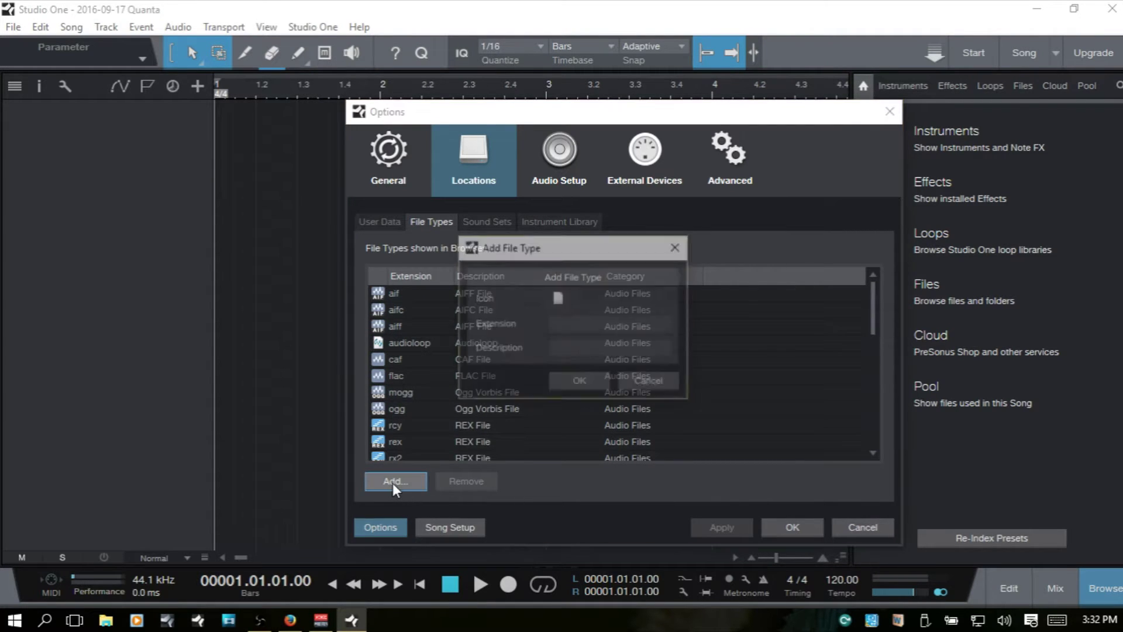
pyautogui.click(558, 299)
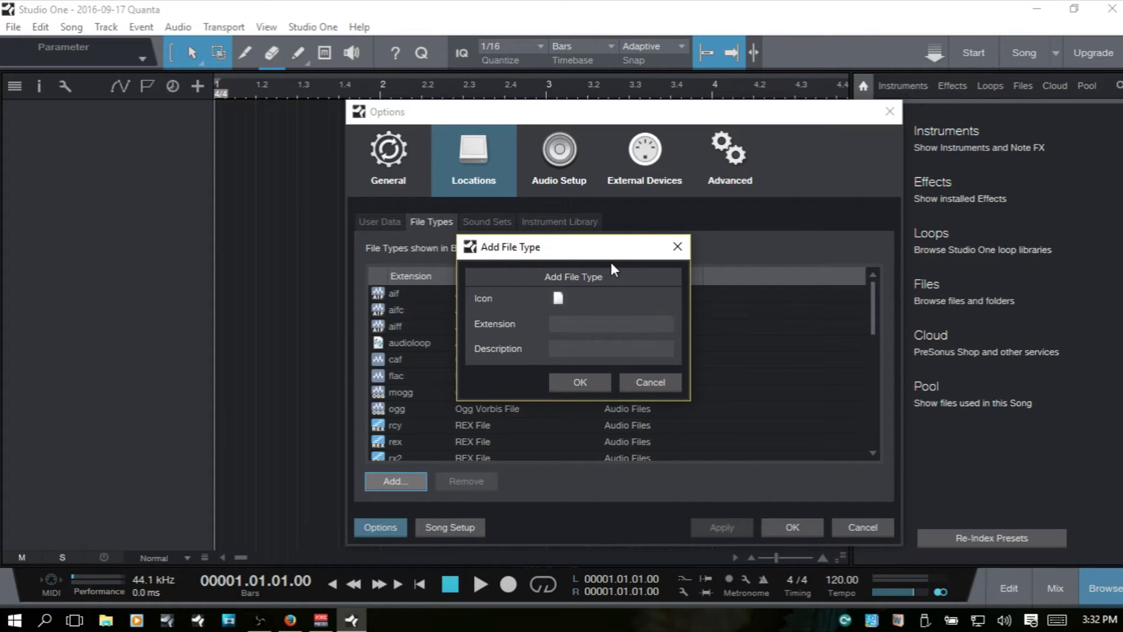
pyautogui.click(593, 322)
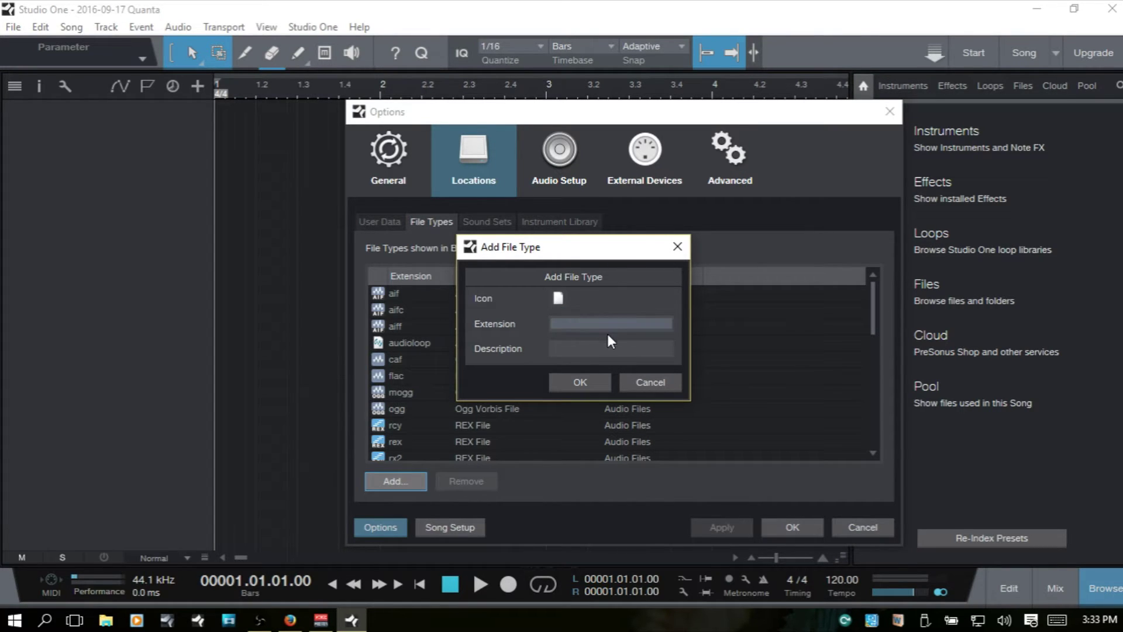
pyautogui.click(572, 350)
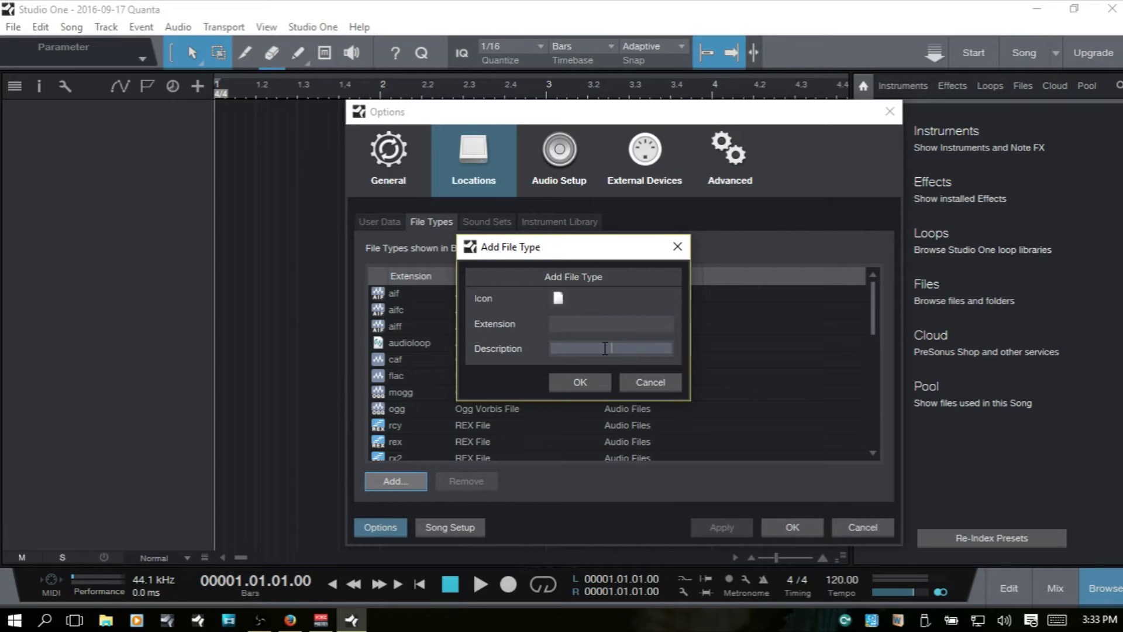
pyautogui.click(652, 382)
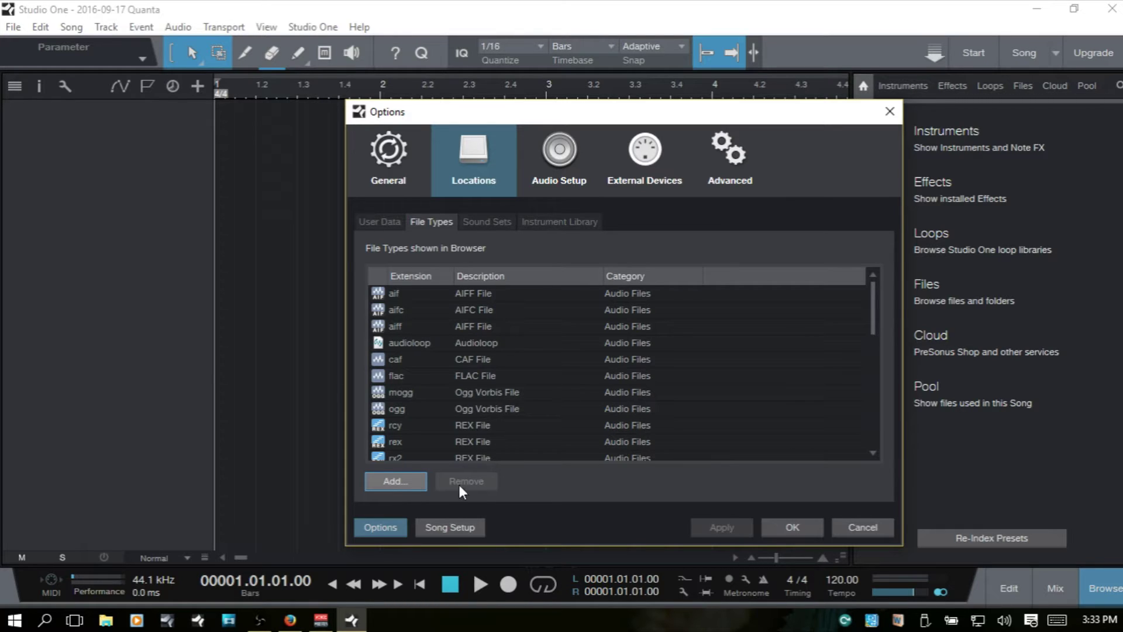
# - Show the Sound Sets locations and cancel choosing a new sound set install folder
pyautogui.click(492, 221)
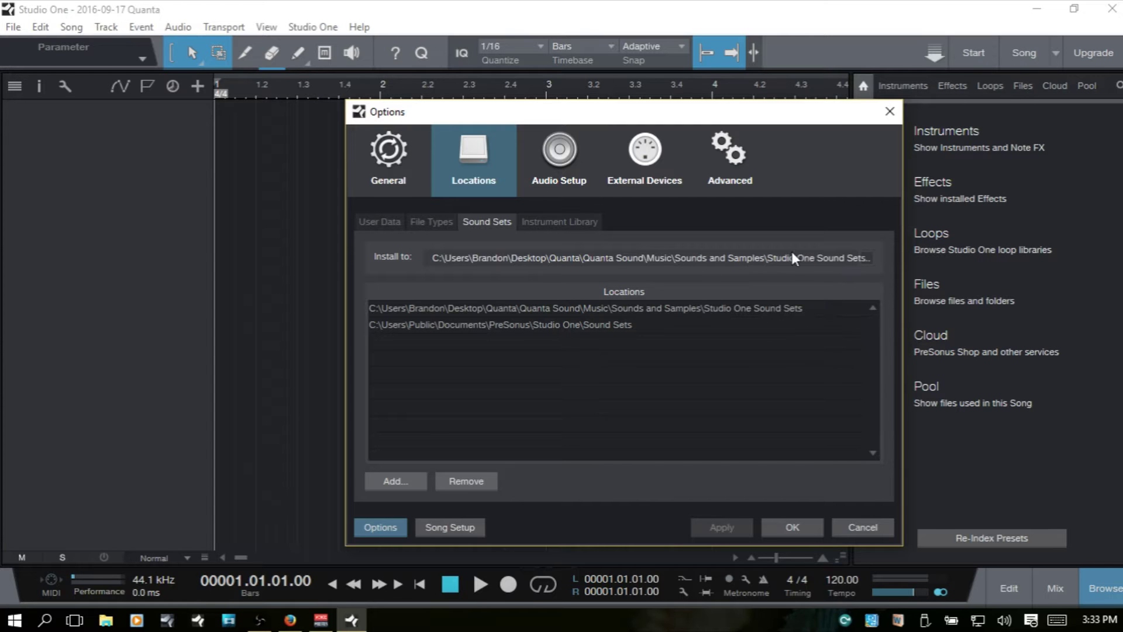
pyautogui.click(866, 257)
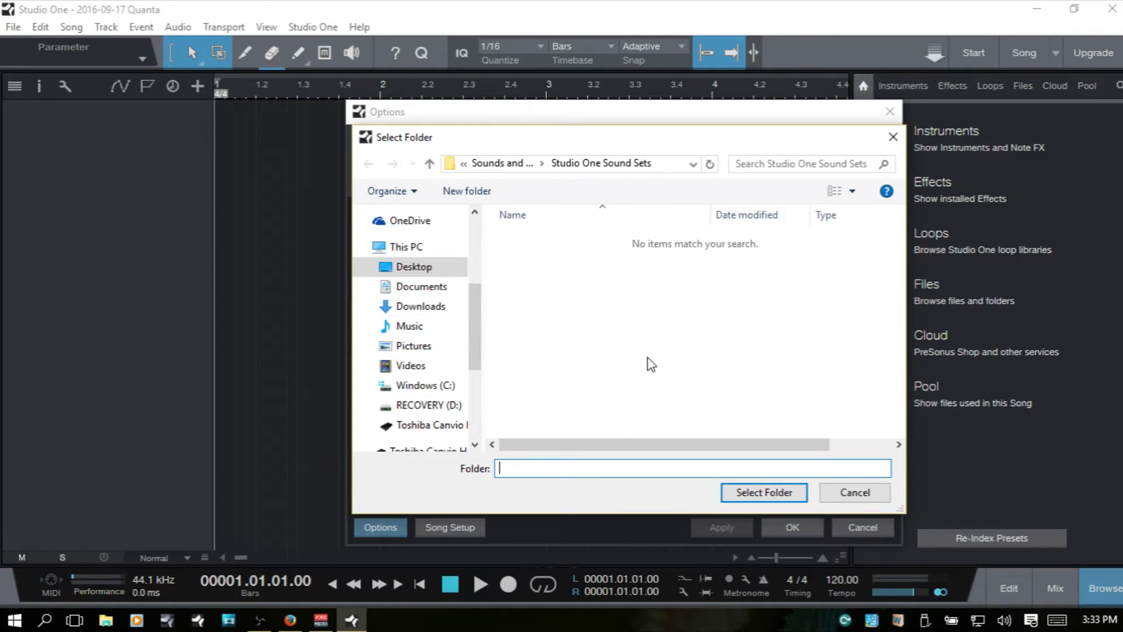
pyautogui.click(855, 495)
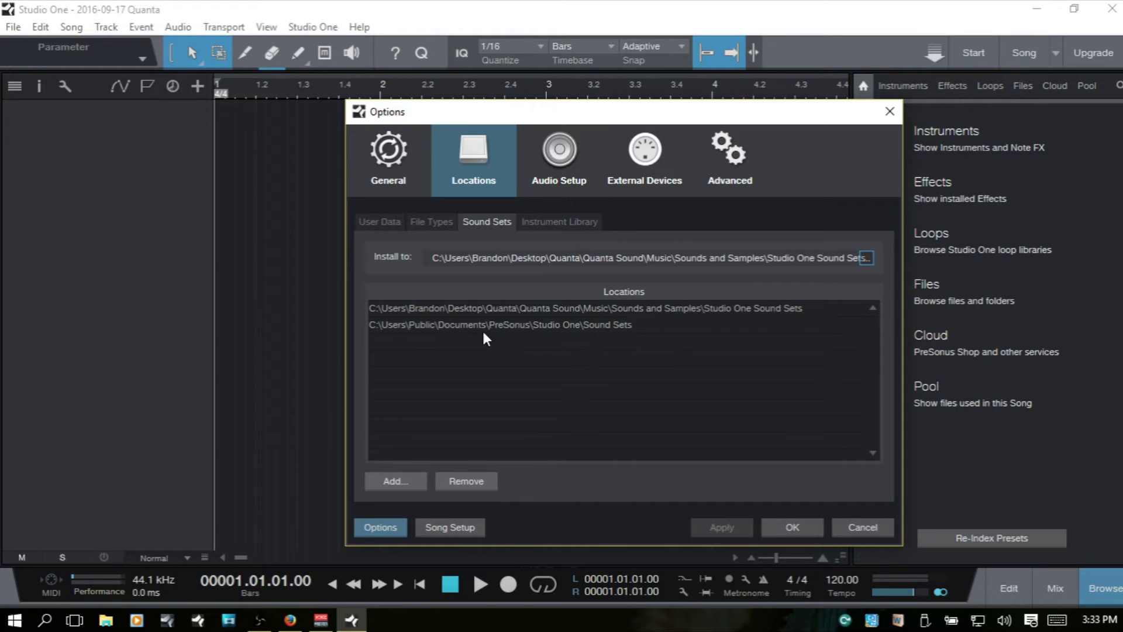
# - Cancel adding another sound set location, then select and deselect the PreSonus Sound Sets entry
pyautogui.click(395, 481)
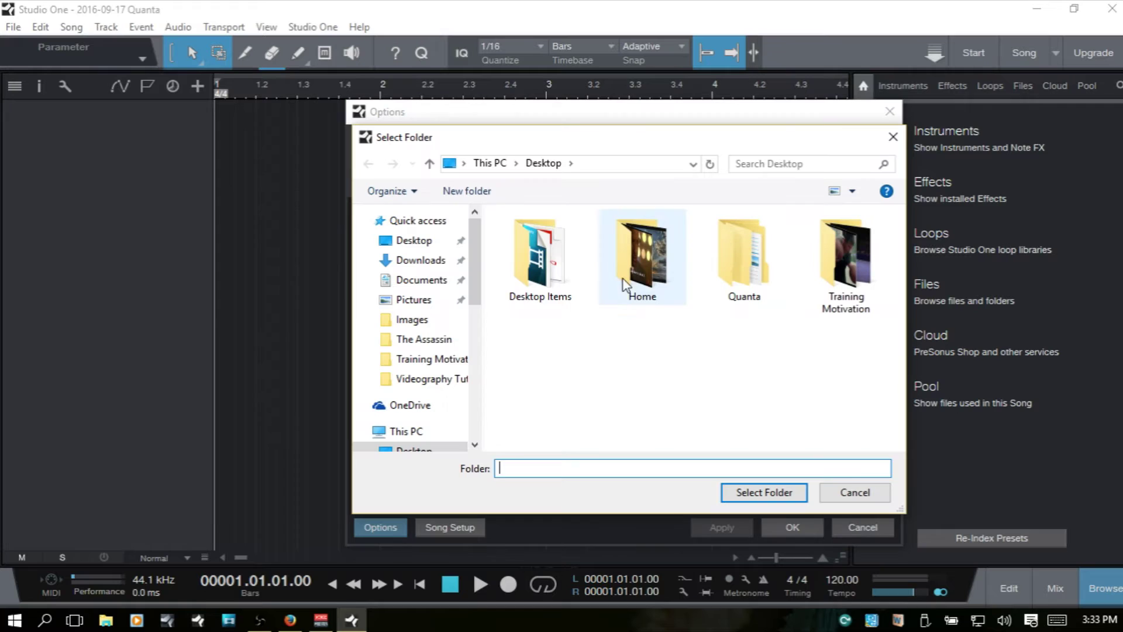
pyautogui.click(857, 492)
pyautogui.click(501, 328)
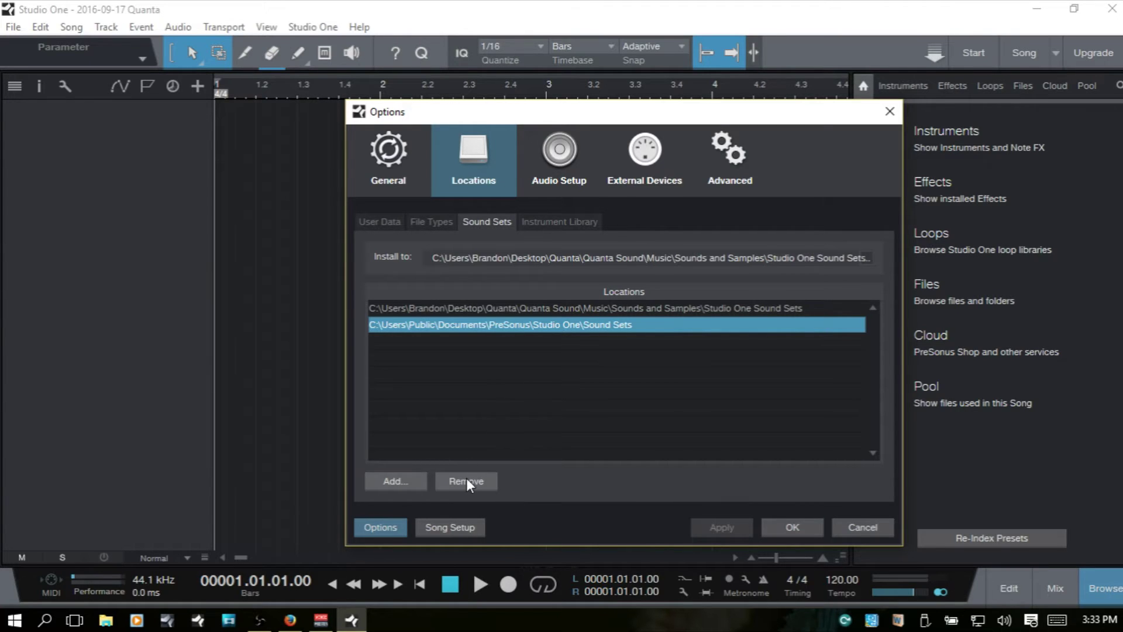
pyautogui.click(562, 401)
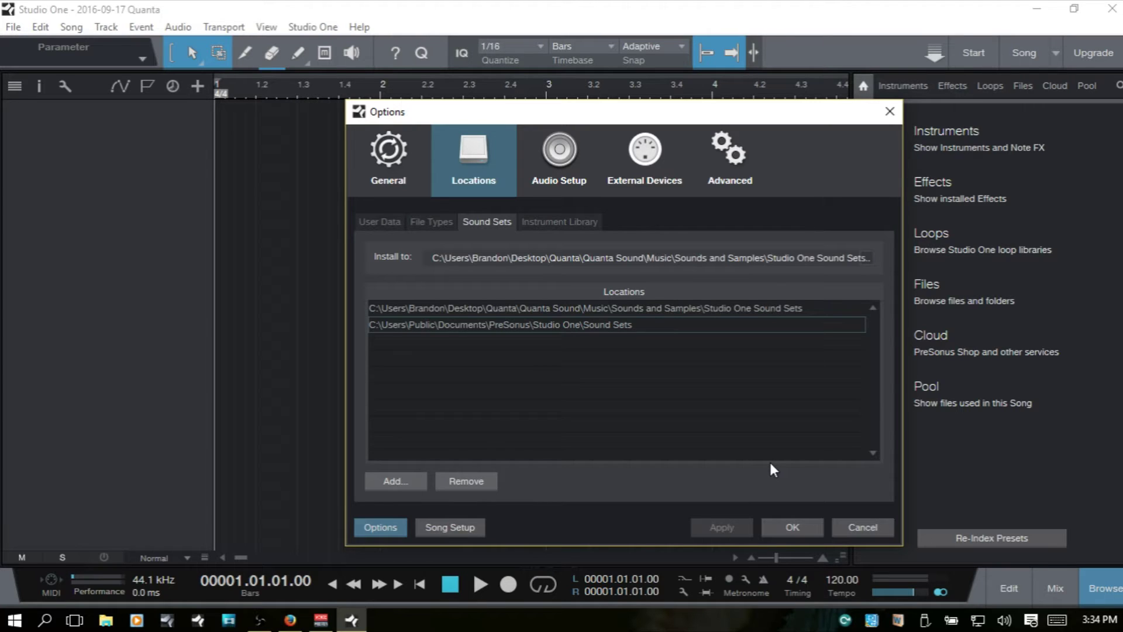
# - Cancel Options, open Studio One Installation, and review Install from/Install to, keeping the current folders
pyautogui.click(867, 528)
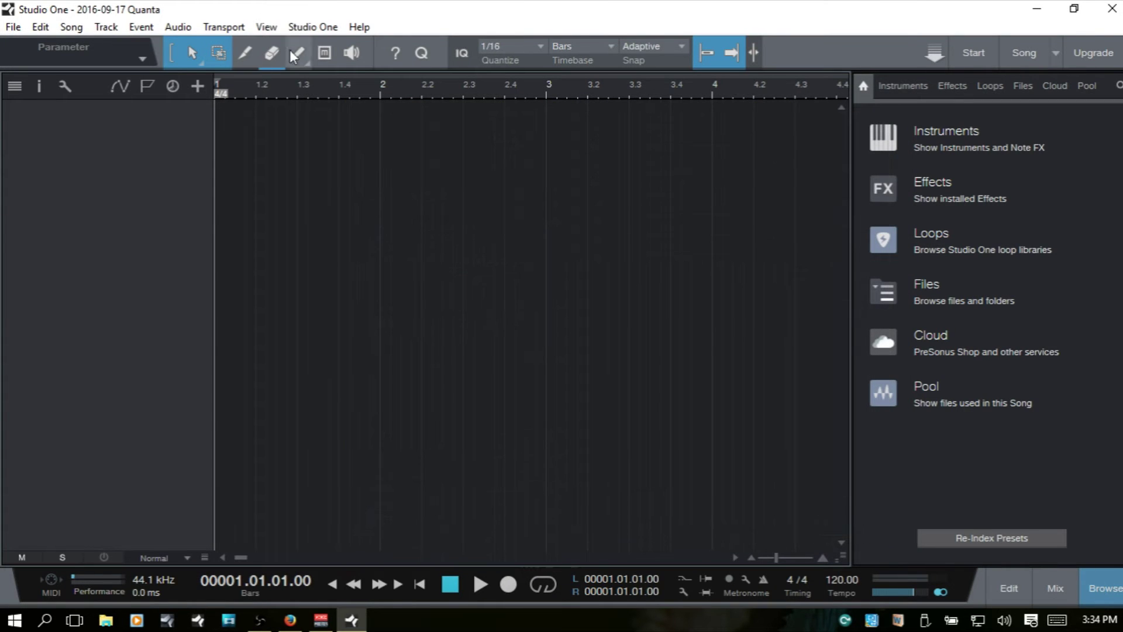
pyautogui.click(313, 28)
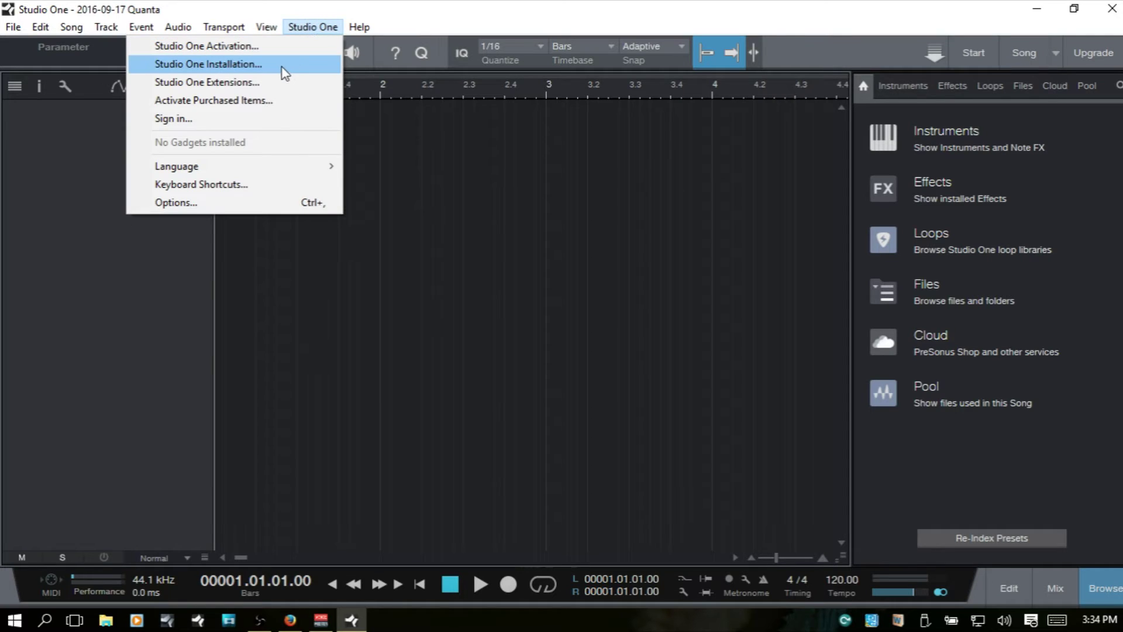
pyautogui.click(285, 74)
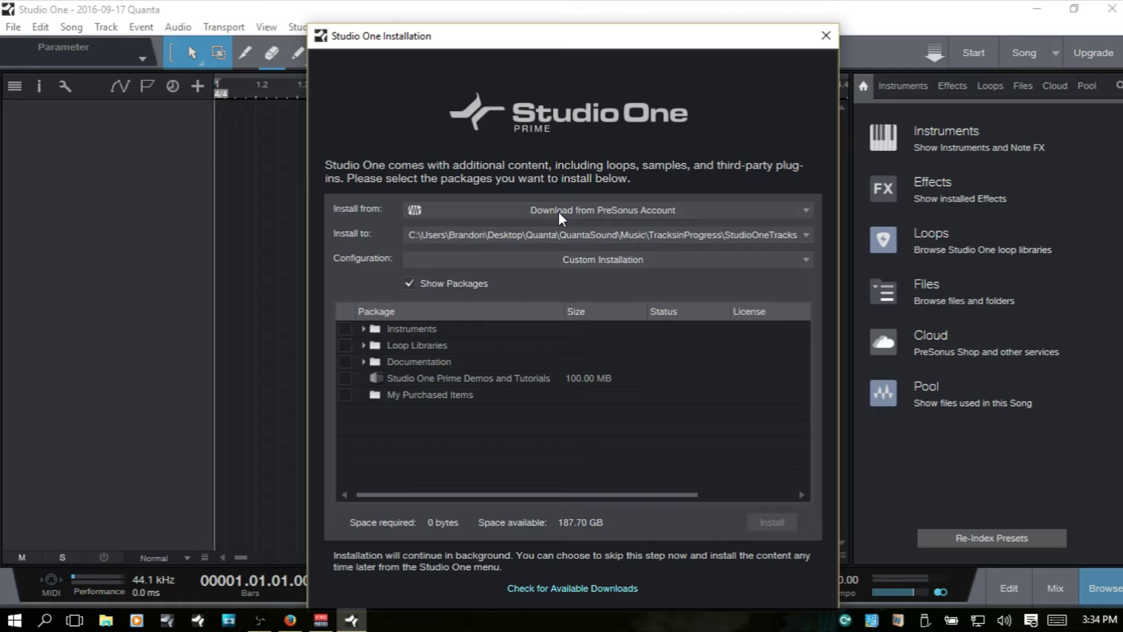
pyautogui.click(594, 218)
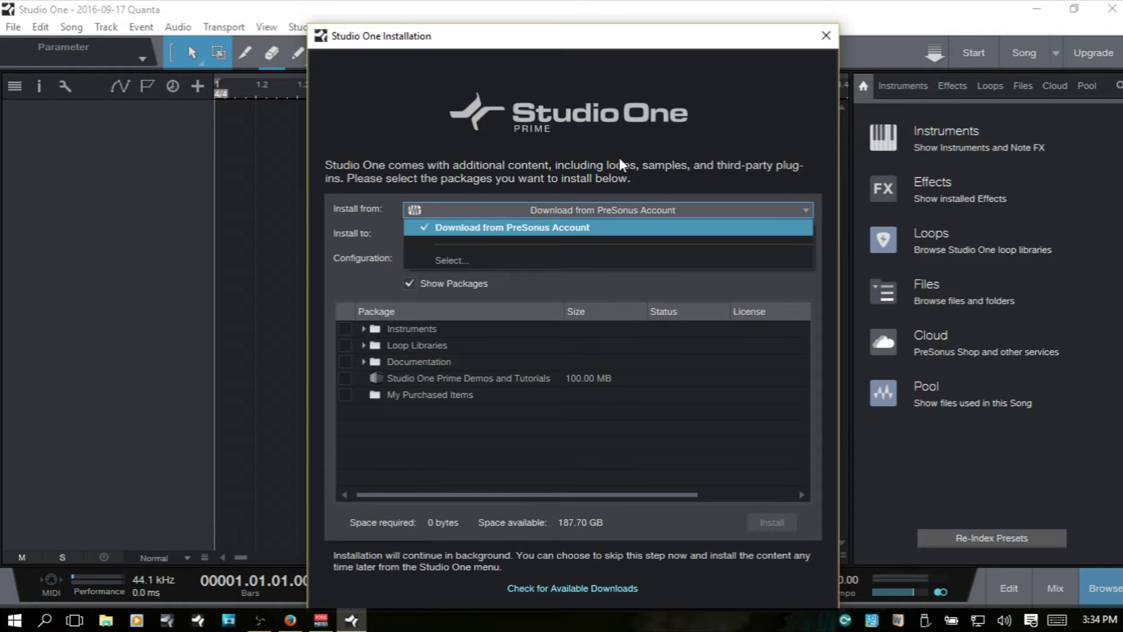
pyautogui.click(483, 260)
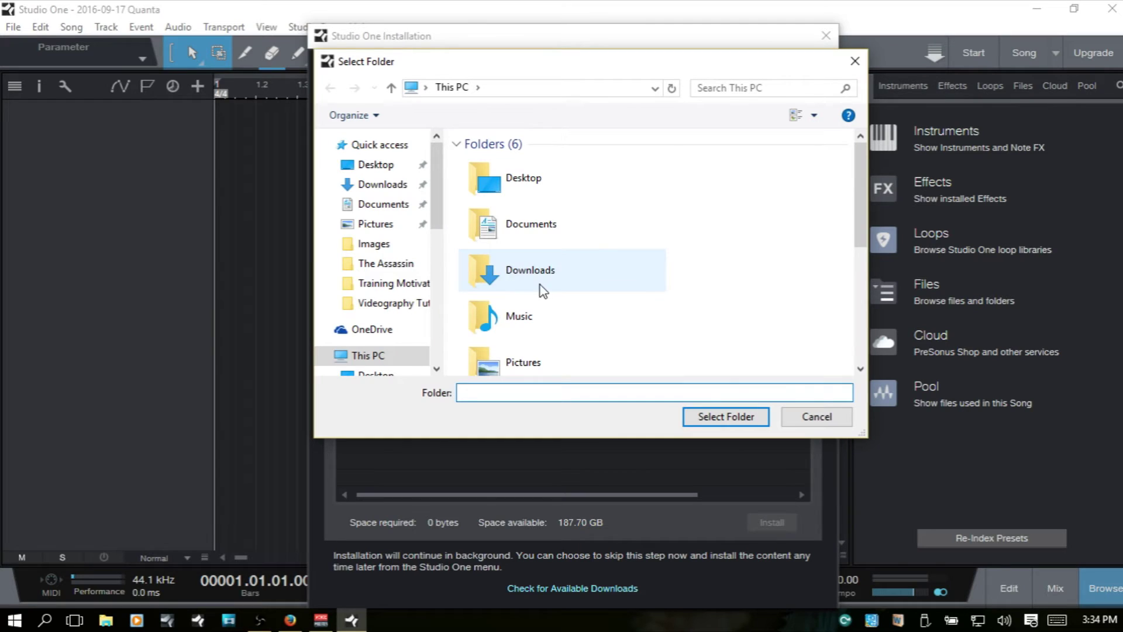
pyautogui.click(825, 419)
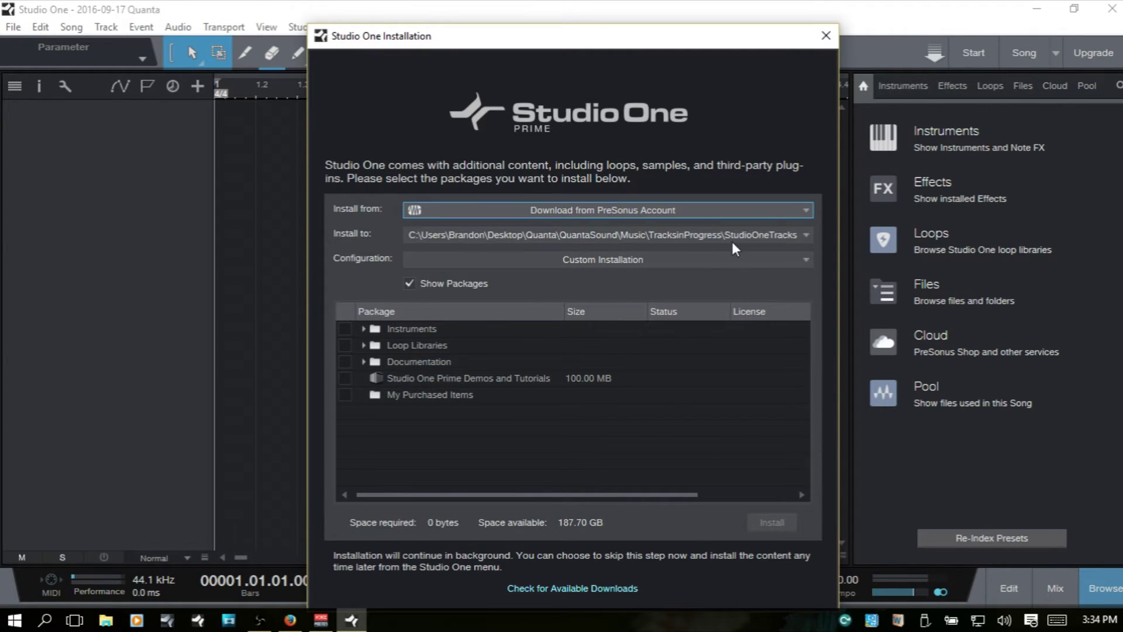
pyautogui.click(806, 236)
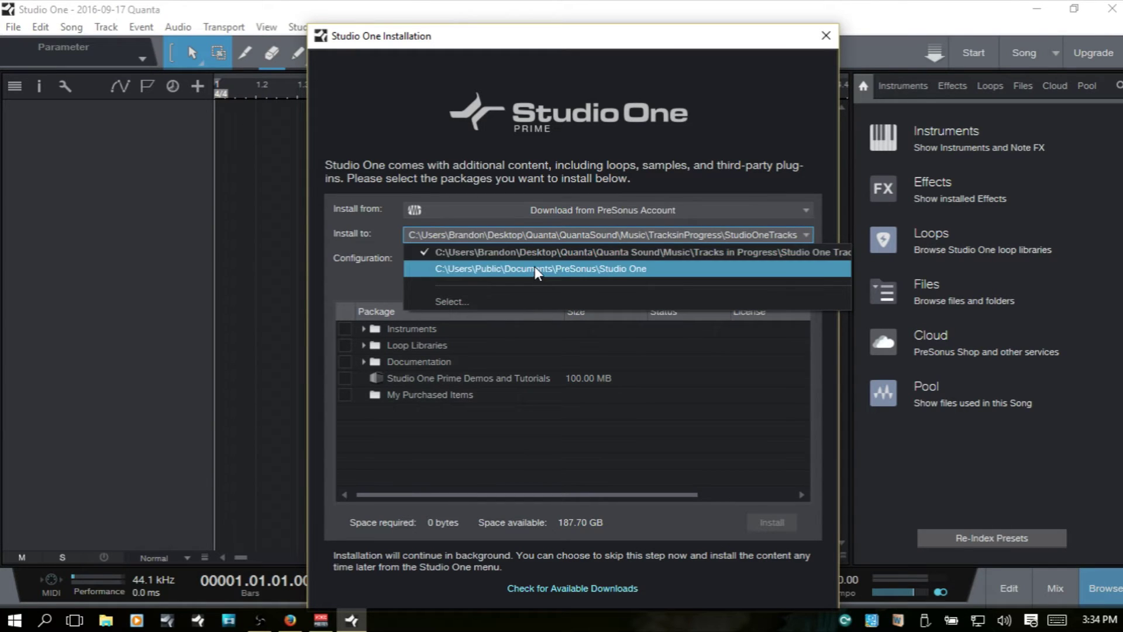
pyautogui.click(513, 251)
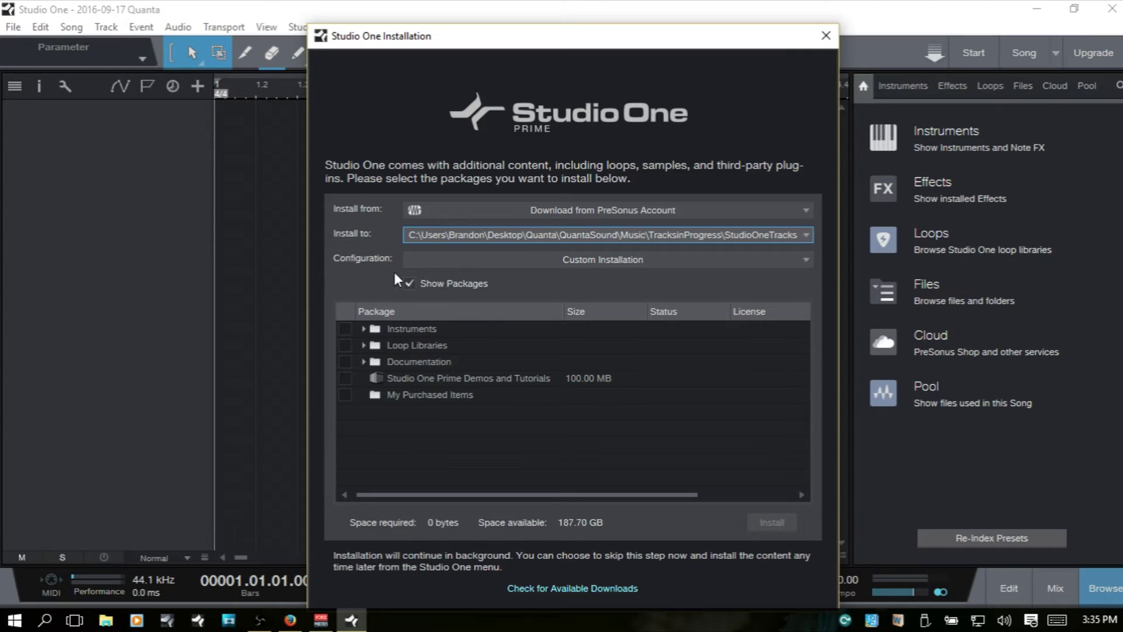
# - Toggle the Loop Libraries, Documentation and Demos packages, then set Configuration to Full Installation
pyautogui.click(608, 263)
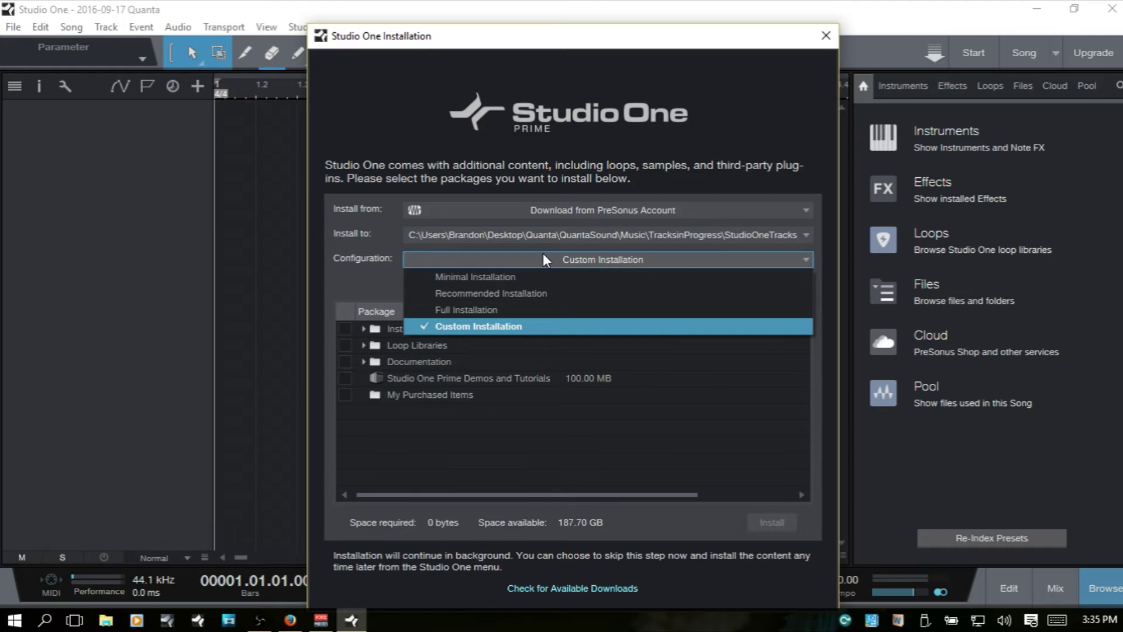
pyautogui.click(381, 239)
pyautogui.click(346, 345)
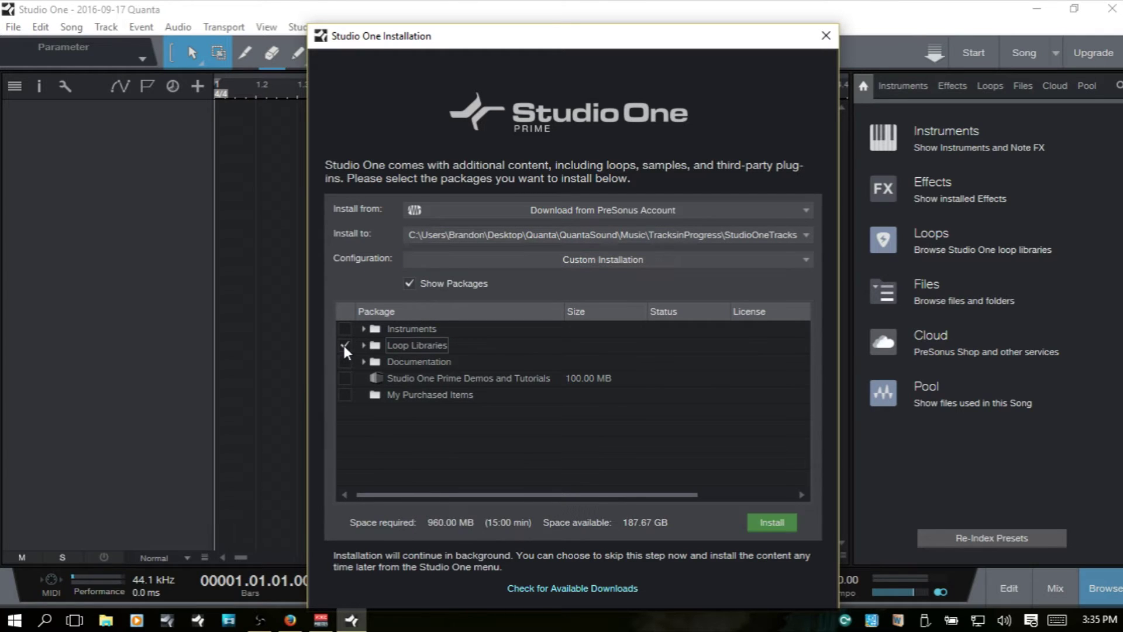
pyautogui.click(345, 362)
pyautogui.click(345, 379)
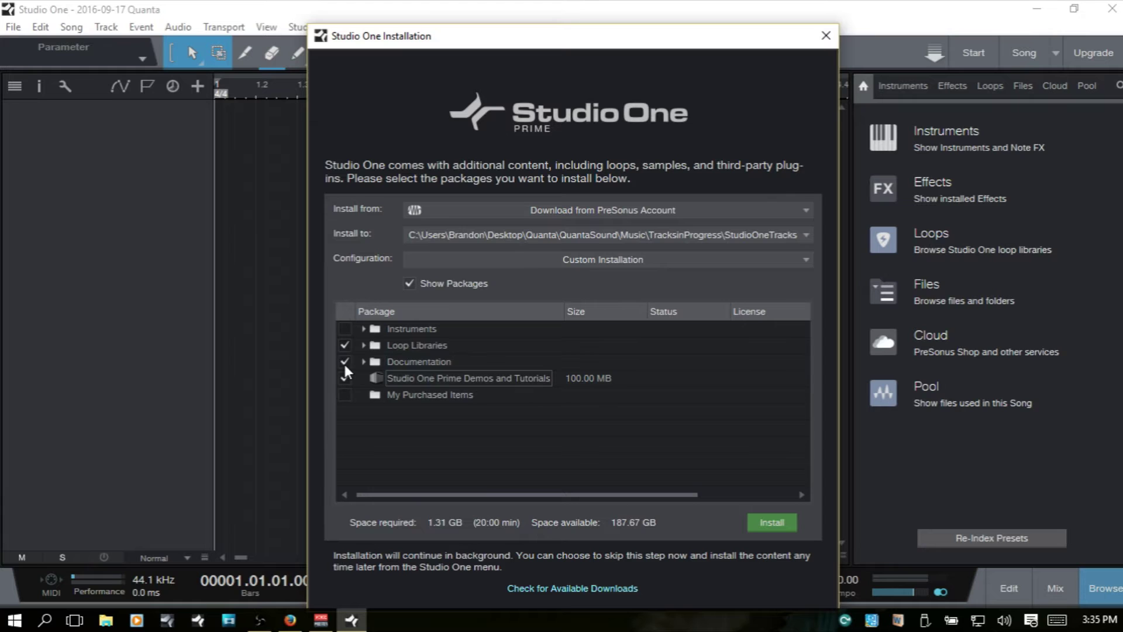
pyautogui.click(346, 362)
pyautogui.click(345, 345)
pyautogui.click(345, 378)
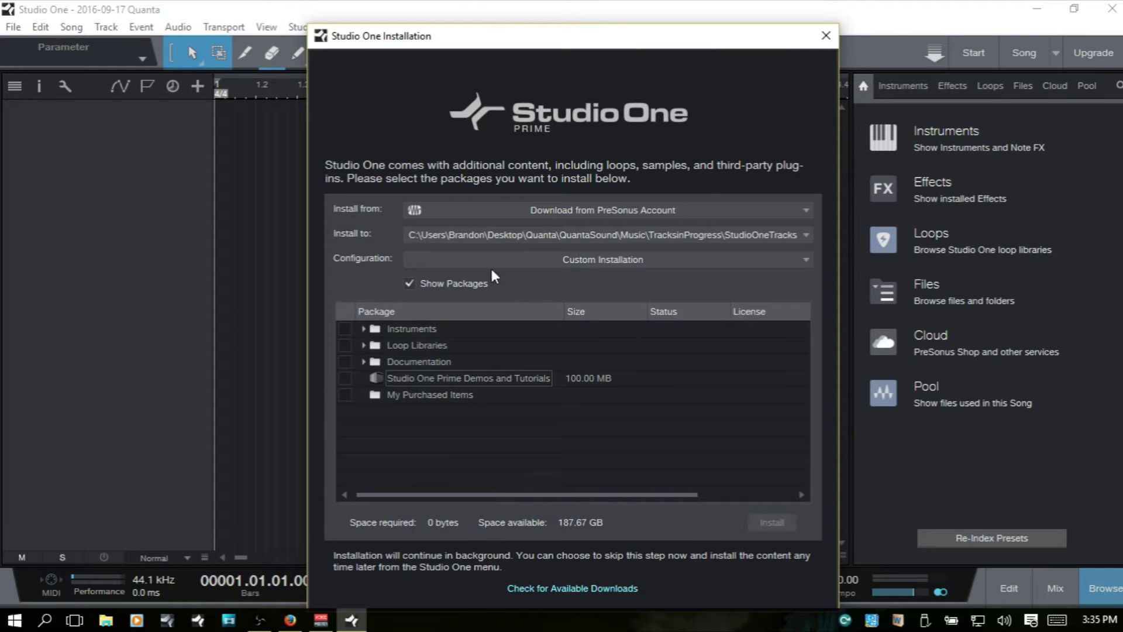
pyautogui.click(602, 260)
pyautogui.click(541, 309)
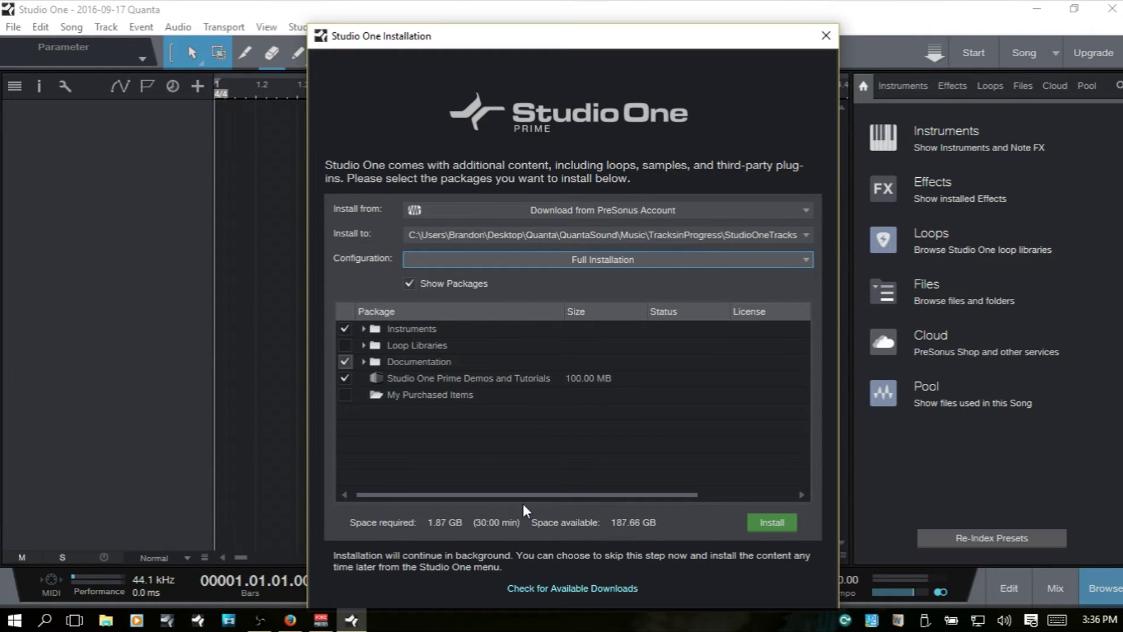
# - Switch to Custom Installation, untick Demos and Tutorials, expand Instruments > Artist Instrument Library, then close the installer
pyautogui.click(583, 259)
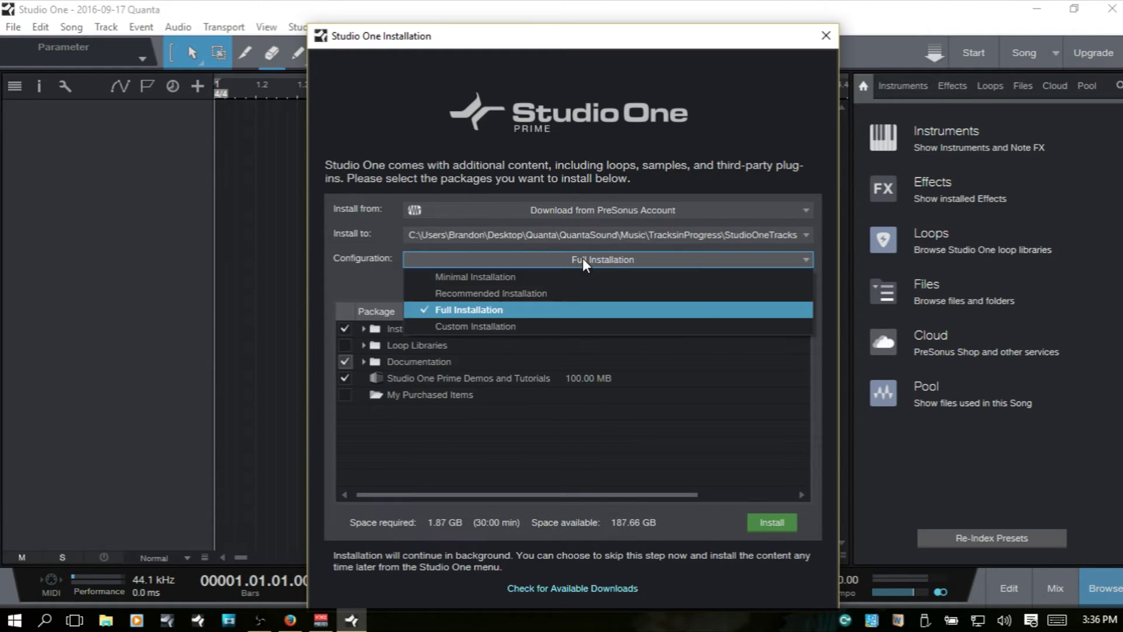
pyautogui.click(520, 328)
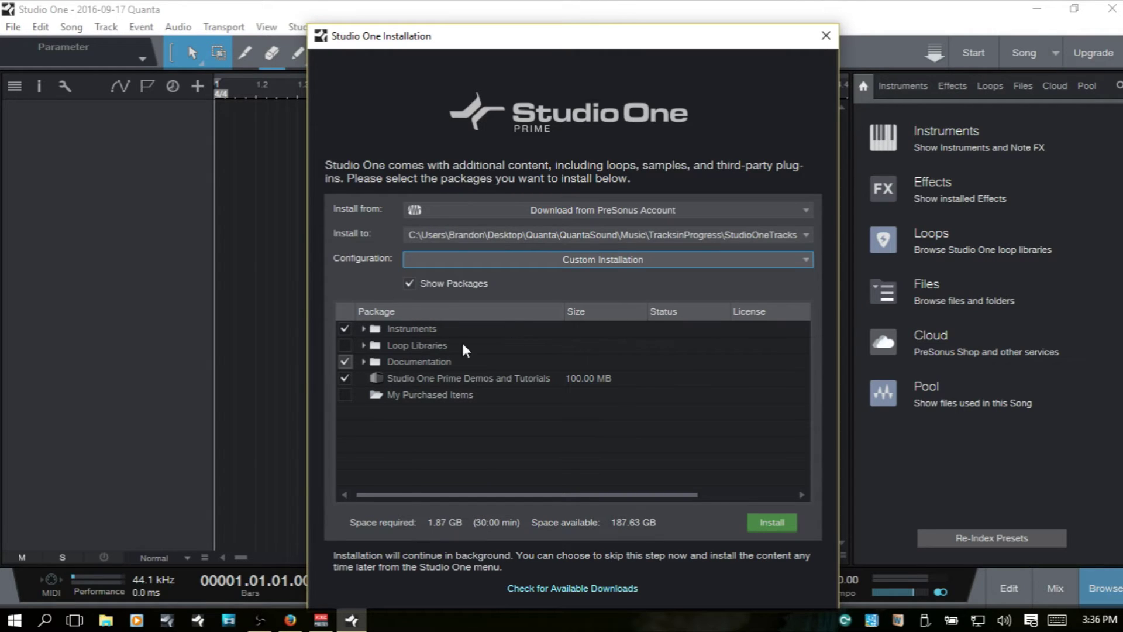
pyautogui.click(344, 379)
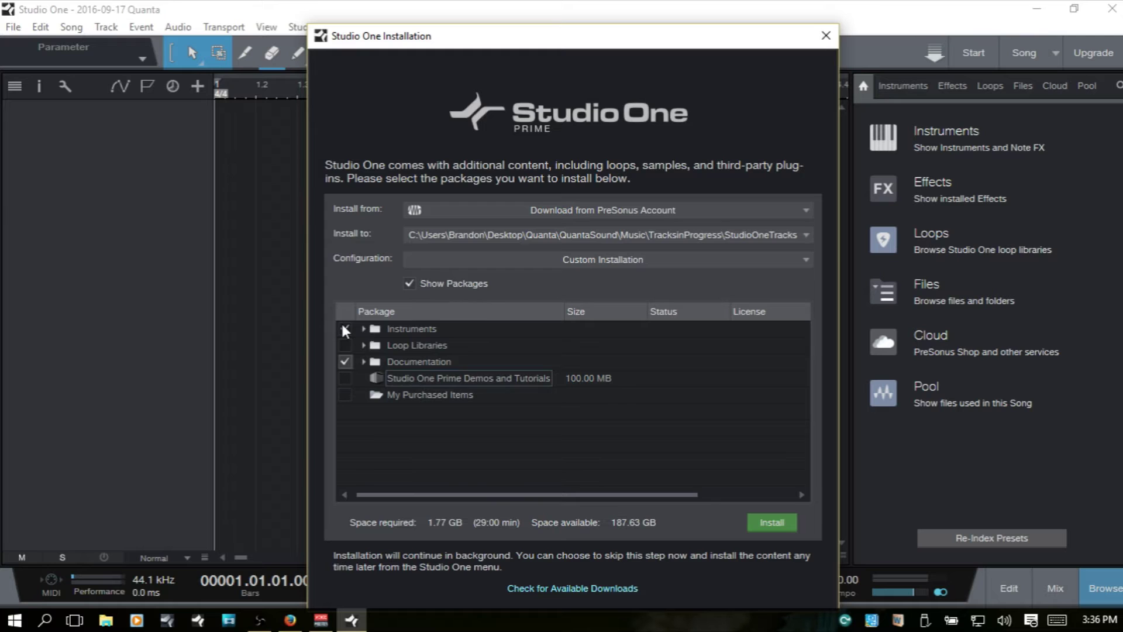
pyautogui.click(362, 329)
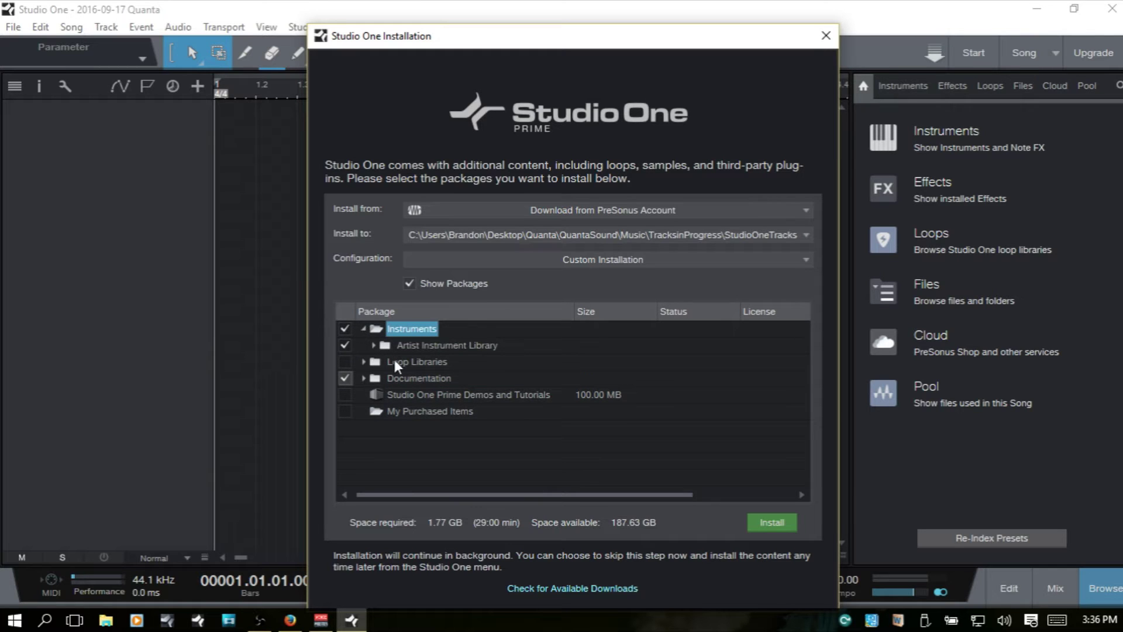
pyautogui.click(373, 346)
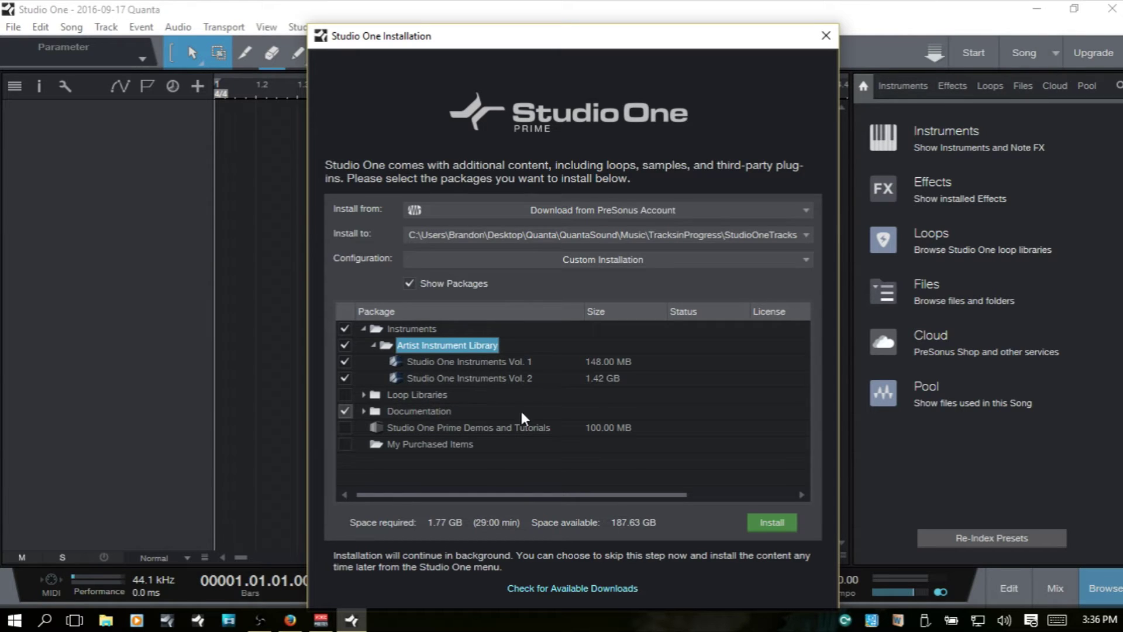
pyautogui.click(827, 36)
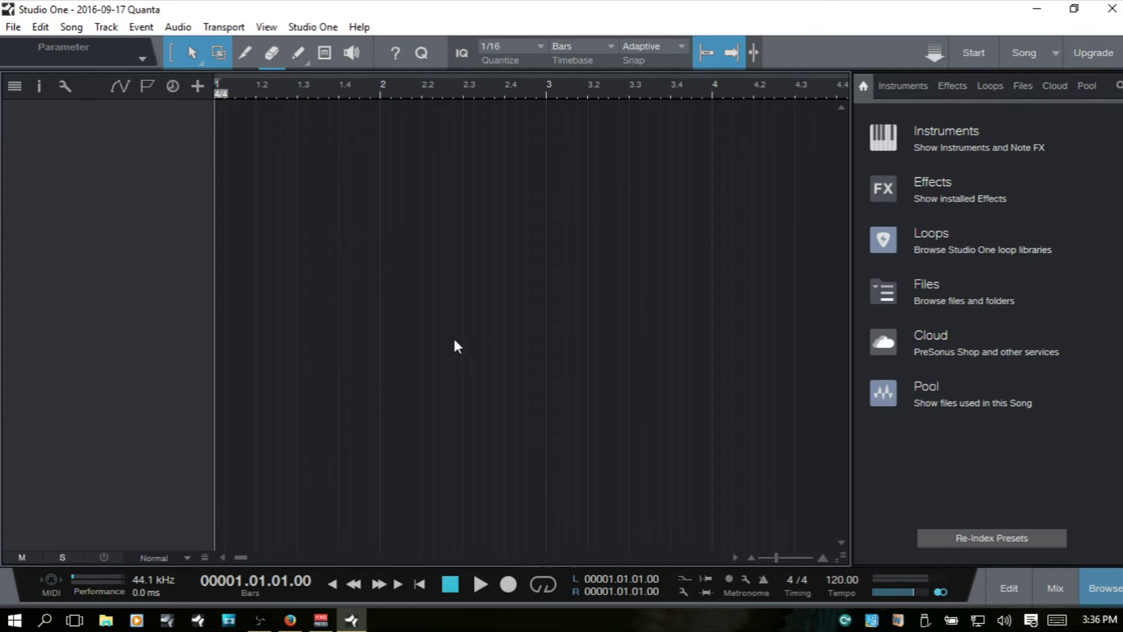
# - On the My PreSonus page in Firefox, start saving Studio One Instruments Volume 1, then cancel
pyautogui.click(296, 627)
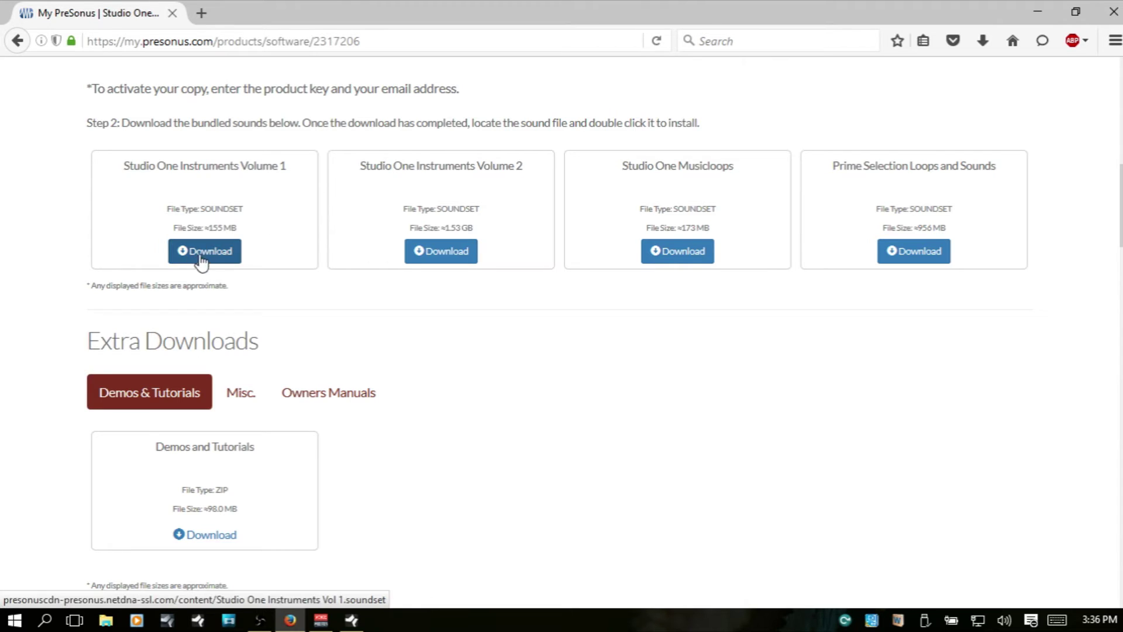
pyautogui.click(441, 251)
pyautogui.click(212, 258)
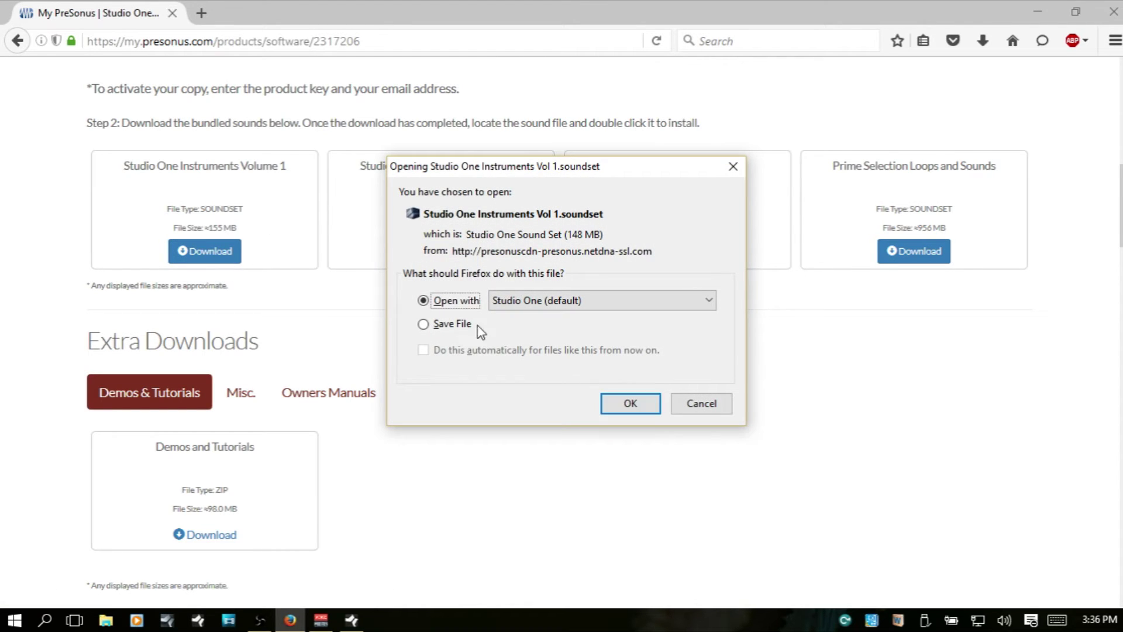
pyautogui.click(424, 324)
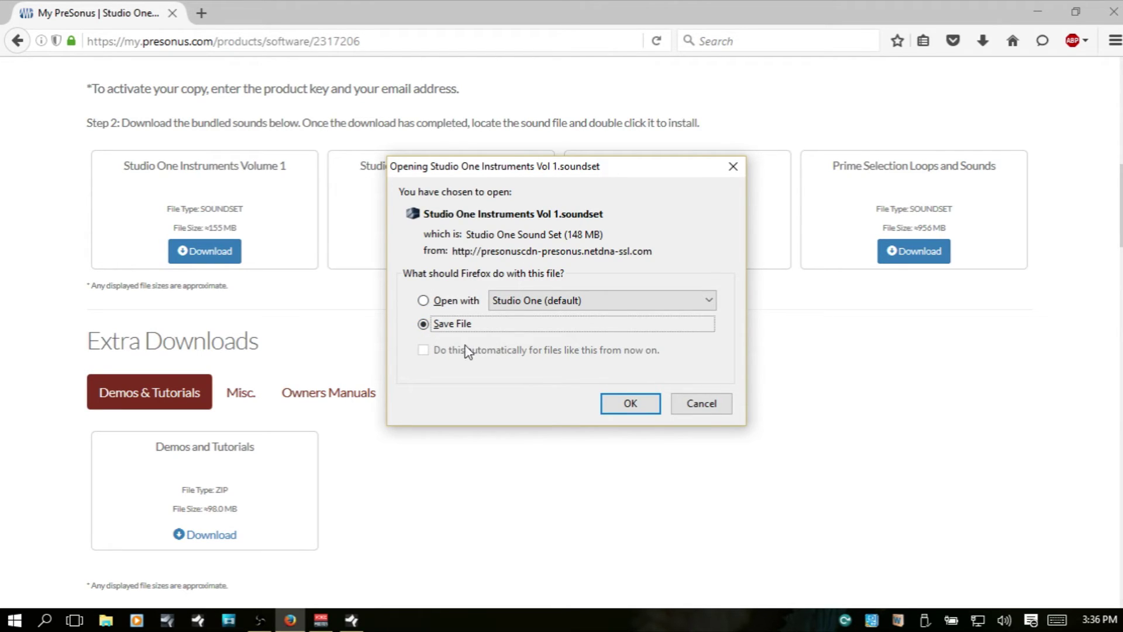
pyautogui.click(710, 410)
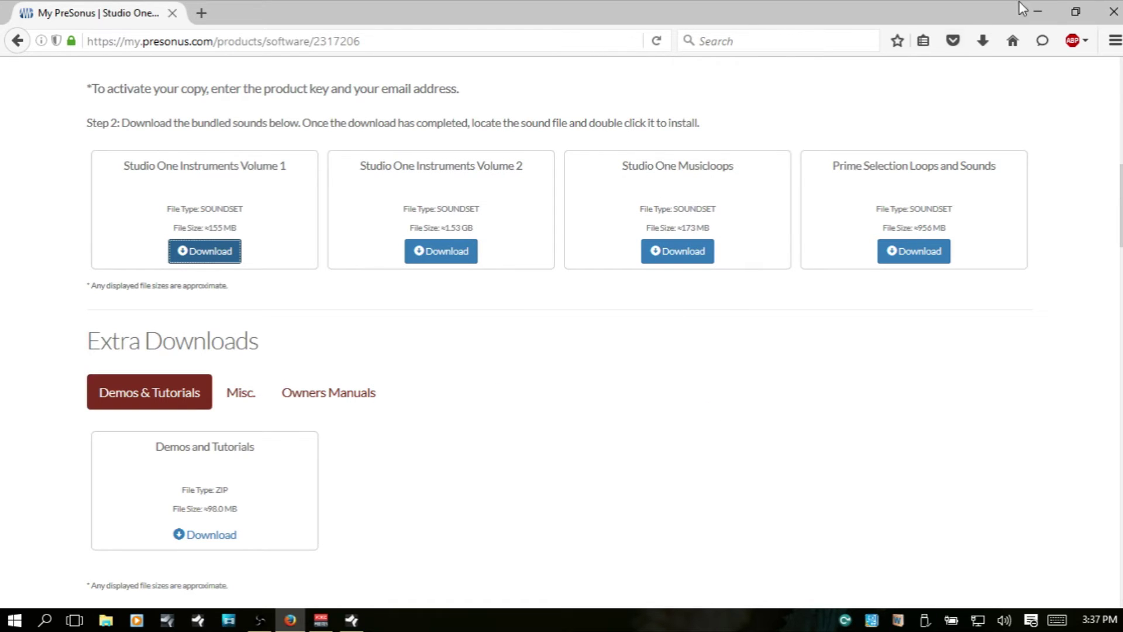
# - Minimize Firefox and Studio One, then select the Vol 1 and Vol 2 .soundset files on the desktop
pyautogui.click(1038, 6)
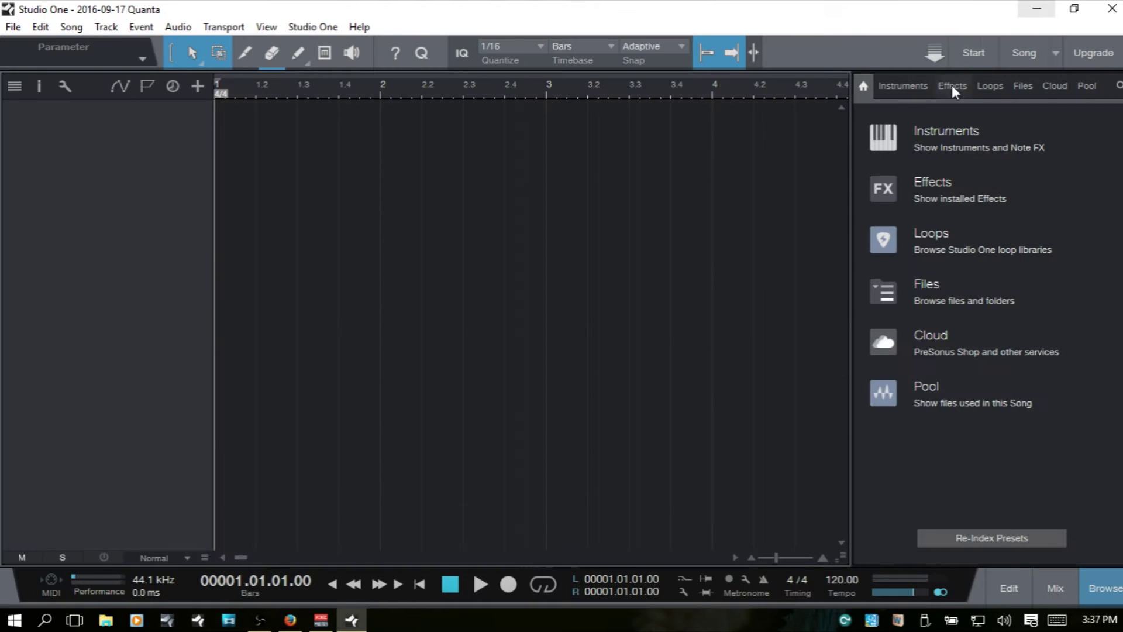
pyautogui.click(1039, 11)
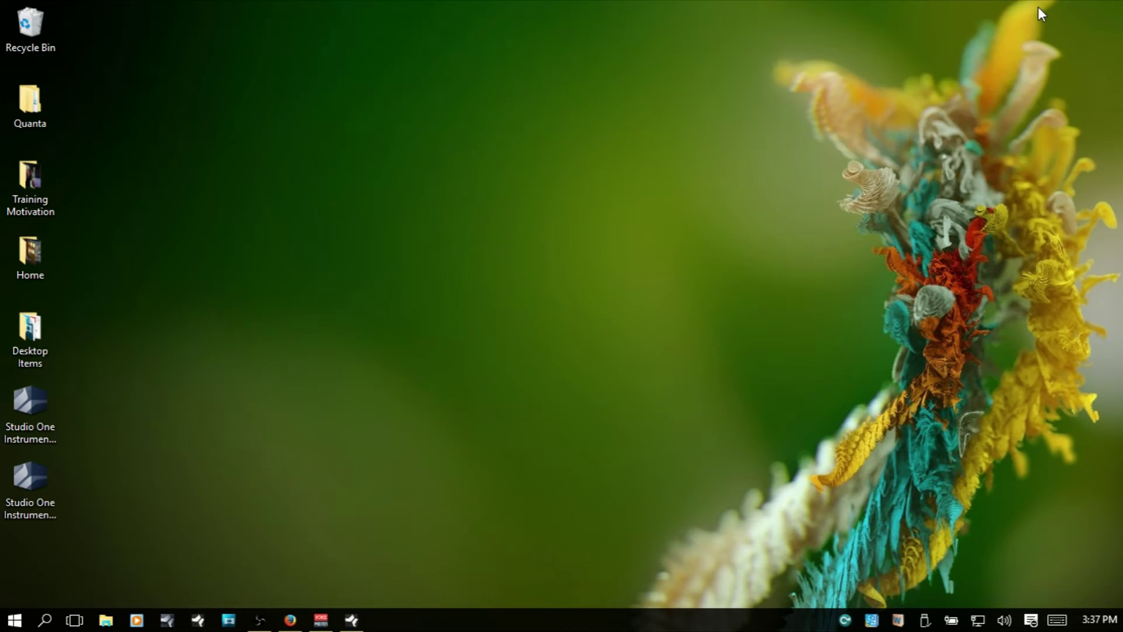
pyautogui.click(34, 402)
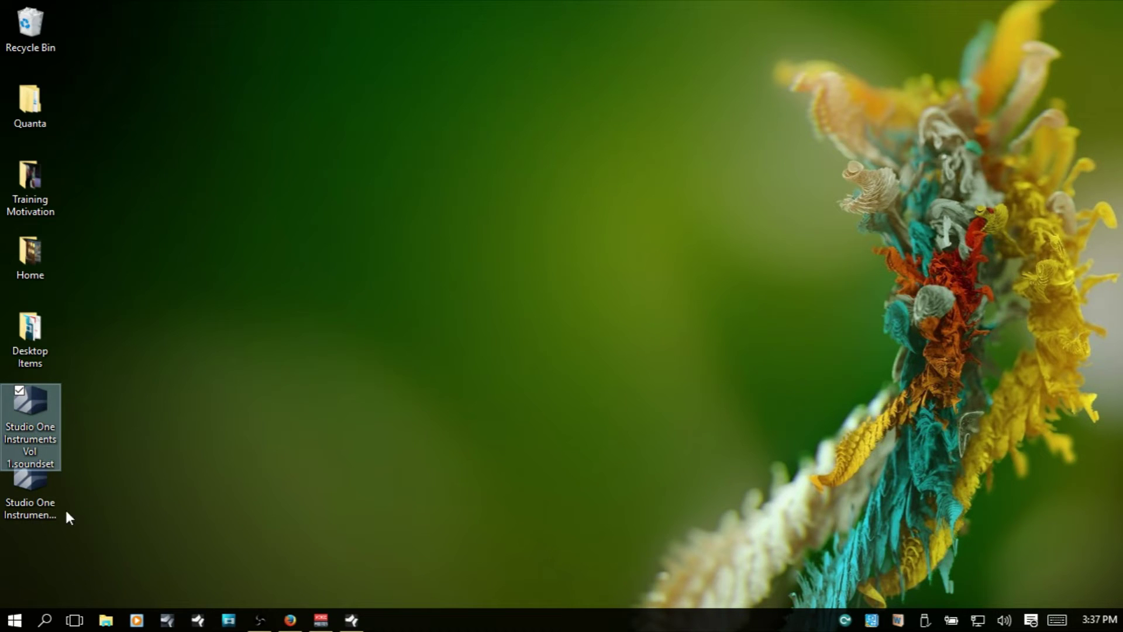
pyautogui.click(28, 484)
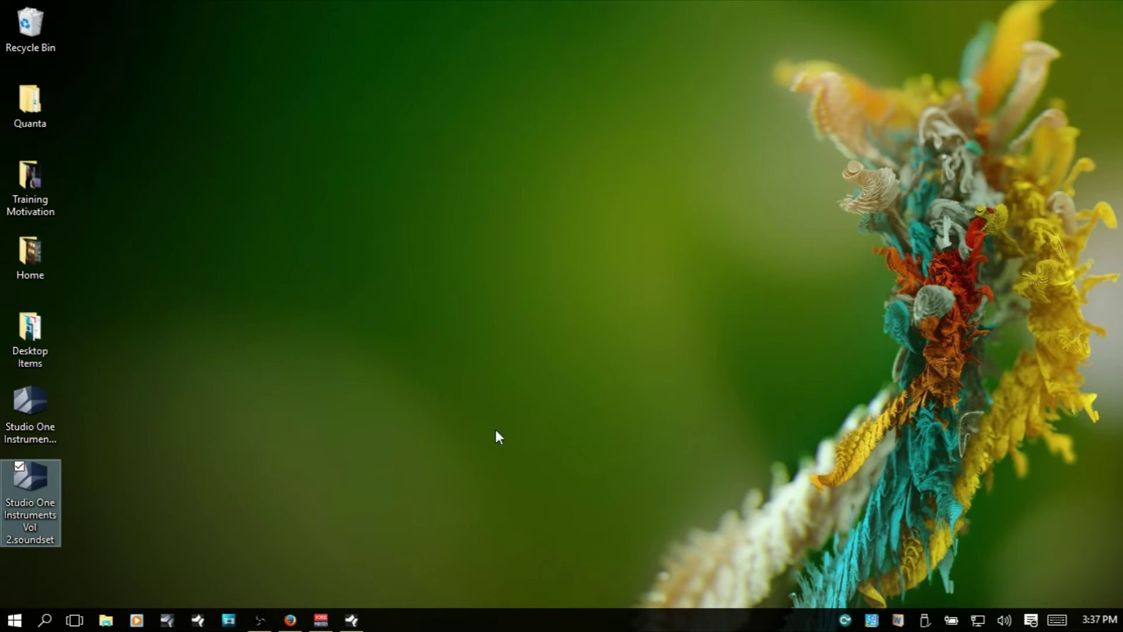
pyautogui.click(26, 395)
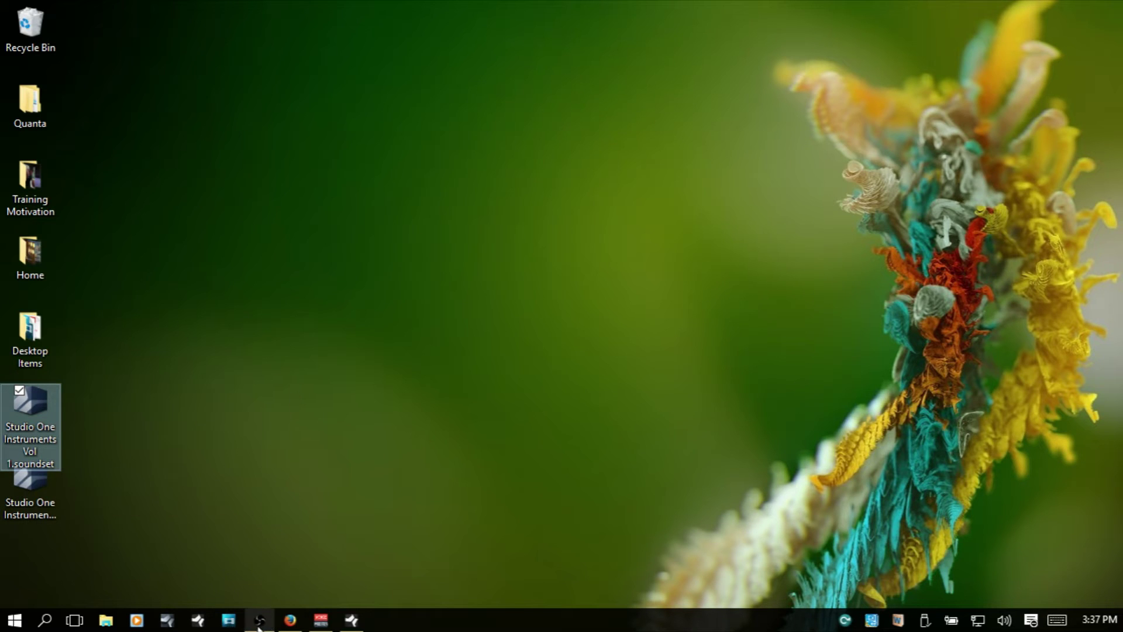
# - Restore Studio One, review the Options > Locations > Sound Sets paths, and cancel without changes
pyautogui.click(352, 619)
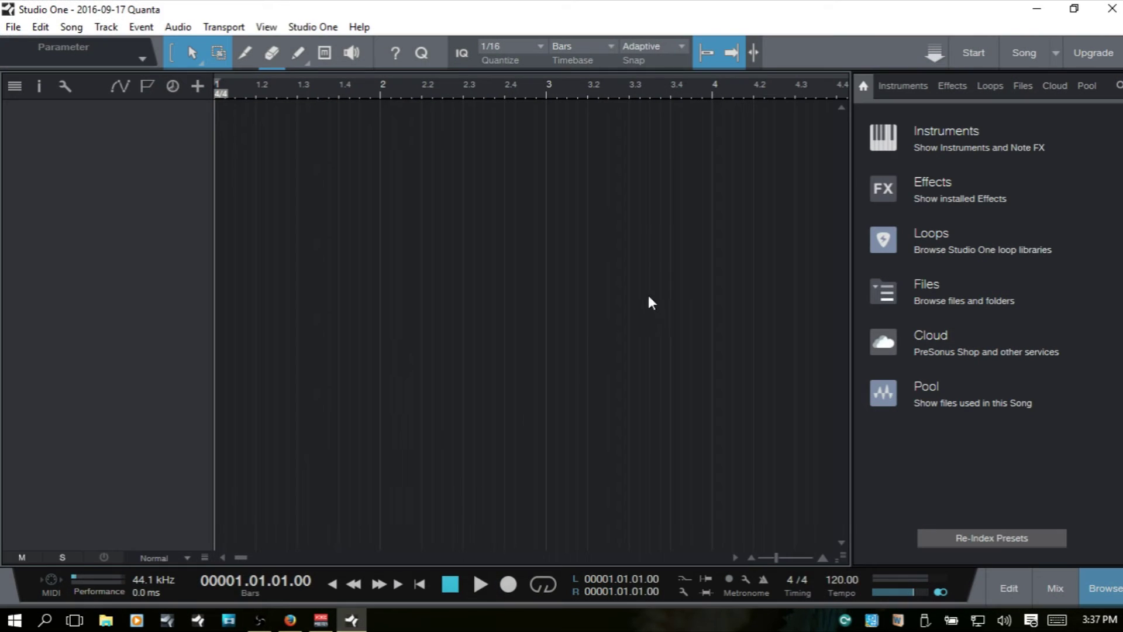
pyautogui.click(327, 29)
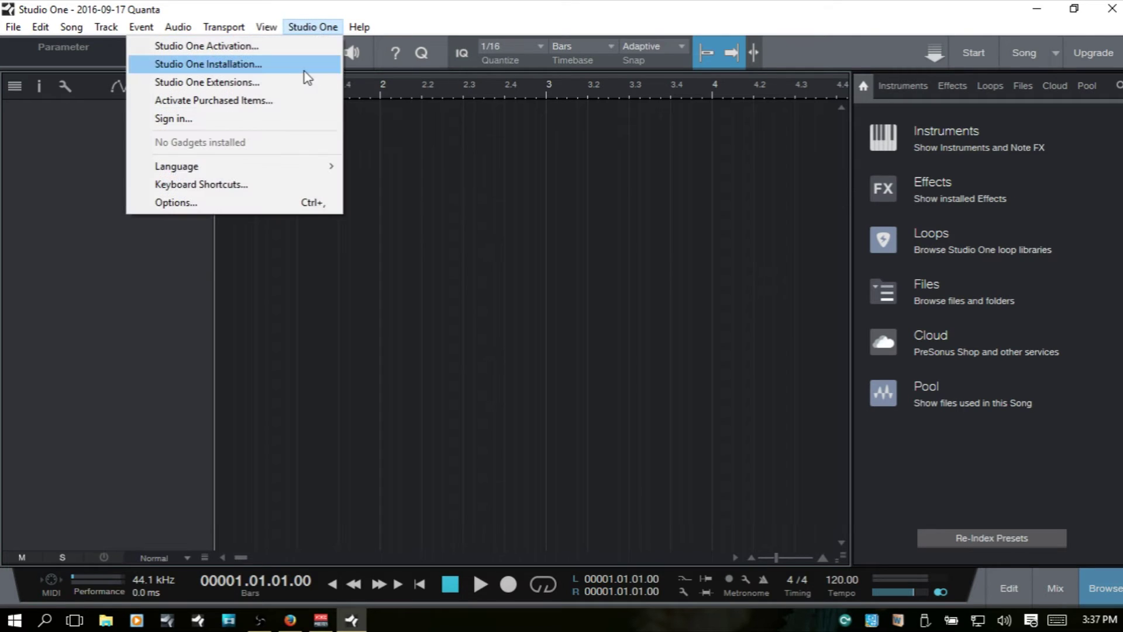
pyautogui.click(213, 207)
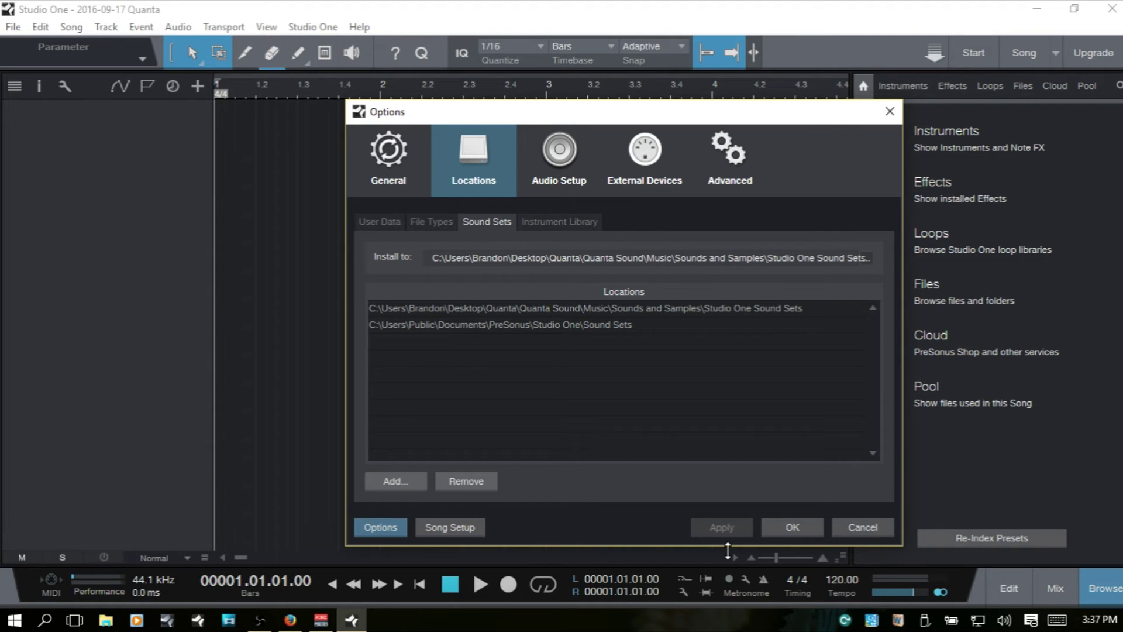
pyautogui.click(863, 527)
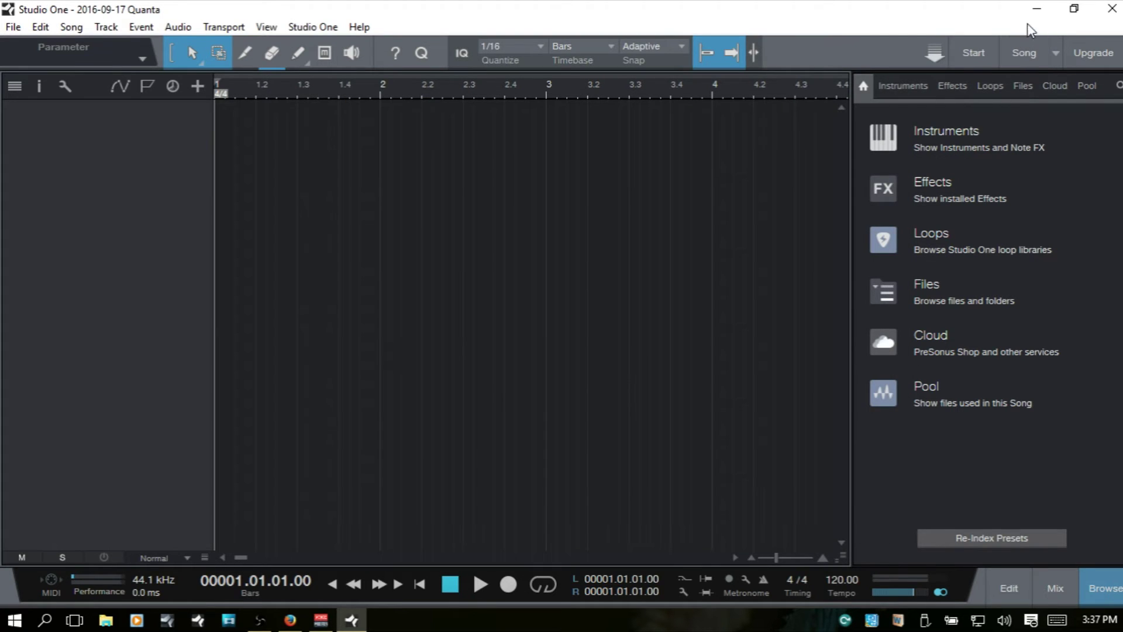
# - Minimize the Studio One song window so the two desktop soundset files are visible
pyautogui.click(1037, 9)
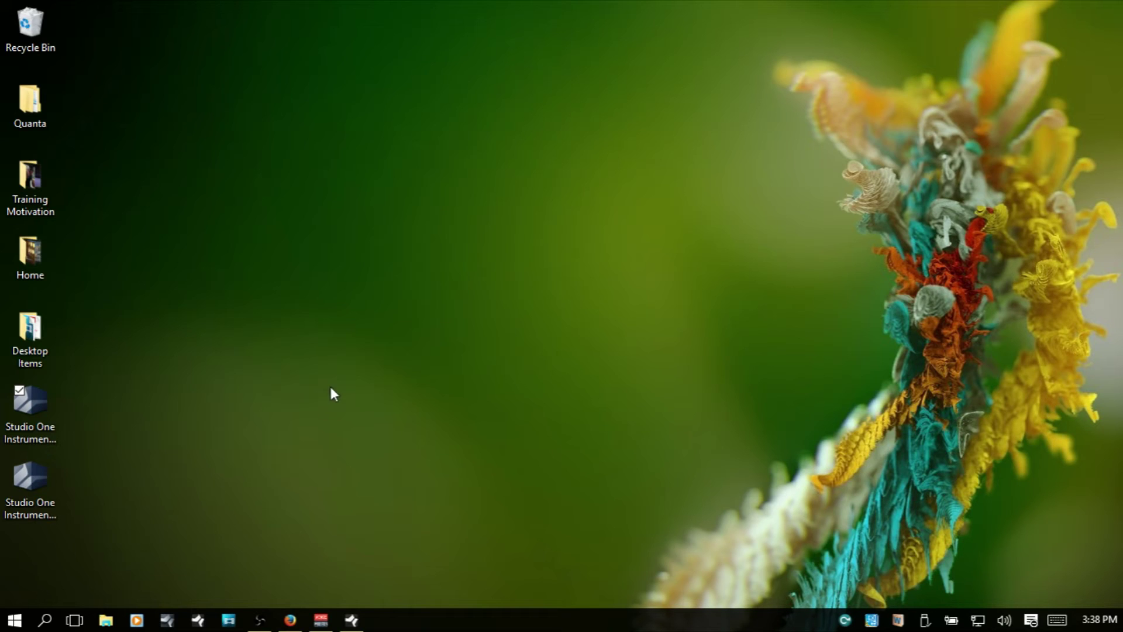
# - Open File Explorer at F:\Audio\Studio One Sound Sets on the Toshiba Canvio drive
pyautogui.click(106, 620)
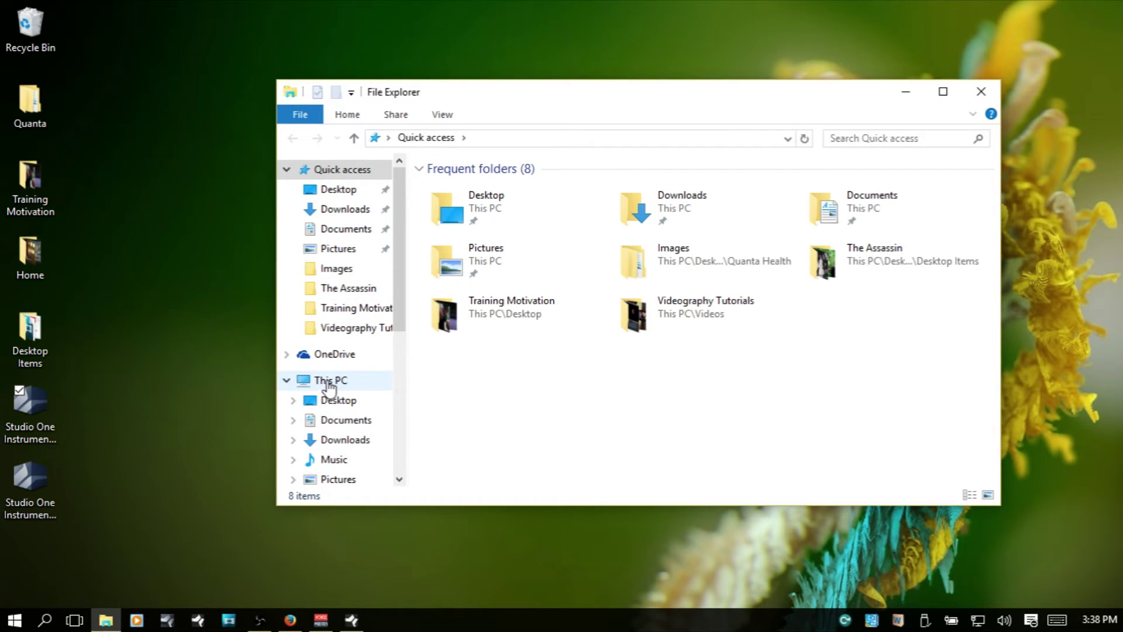
pyautogui.click(328, 385)
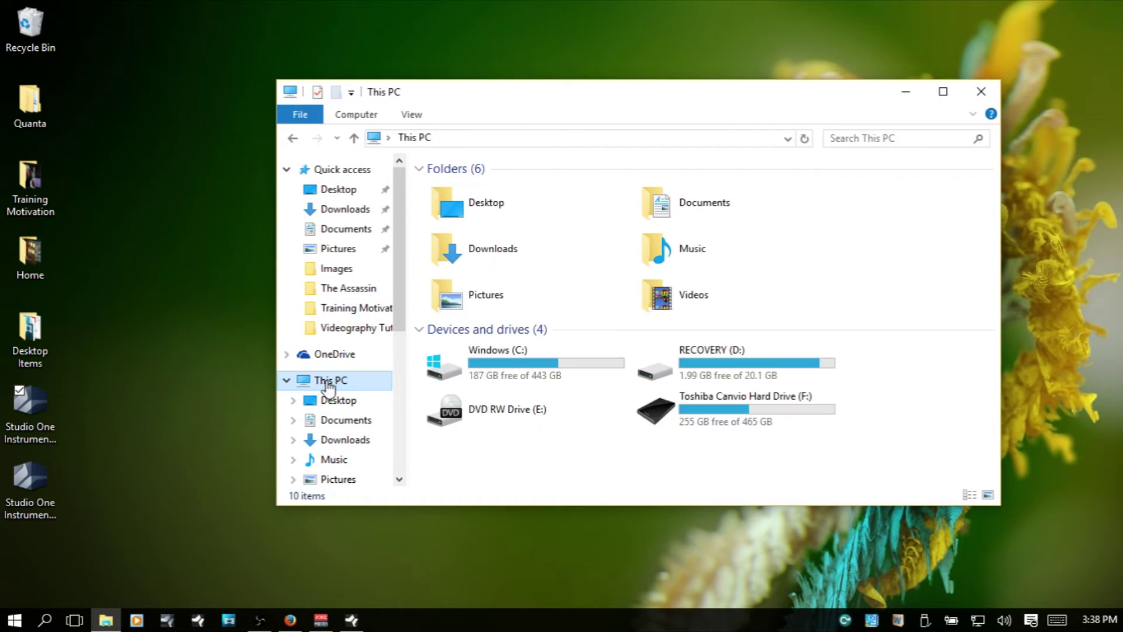
pyautogui.doubleClick(708, 409)
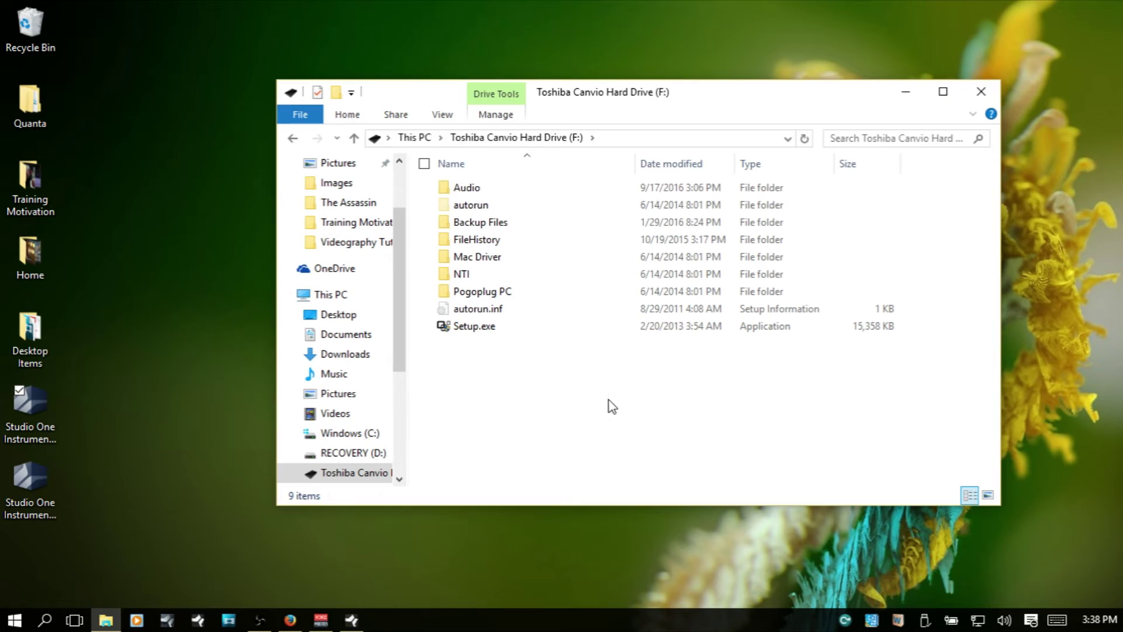
pyautogui.doubleClick(491, 190)
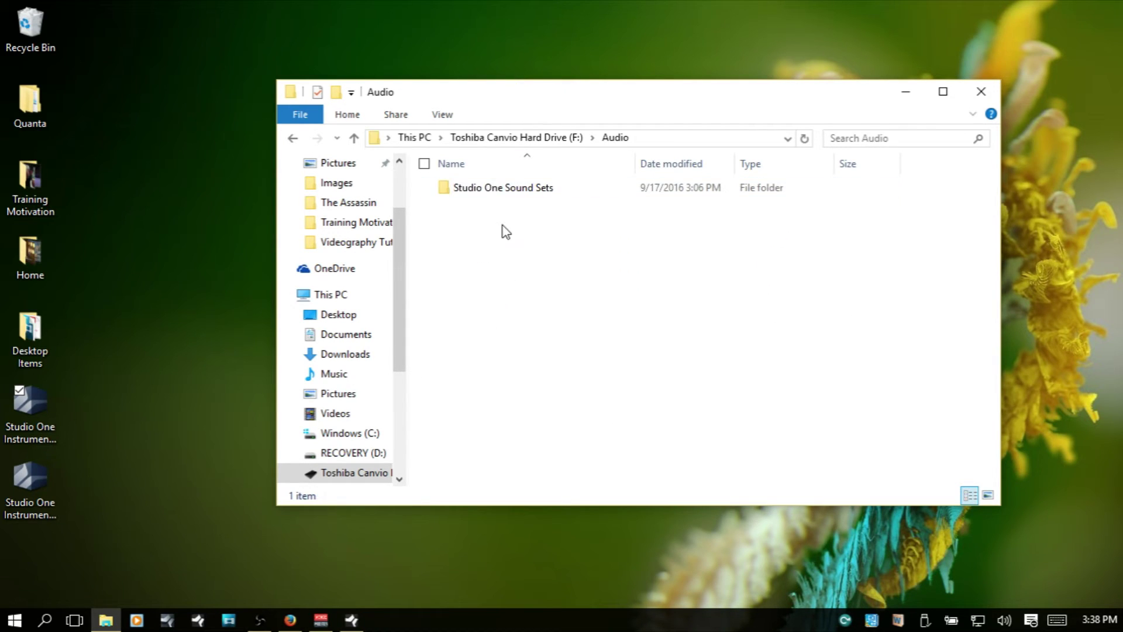
pyautogui.doubleClick(507, 191)
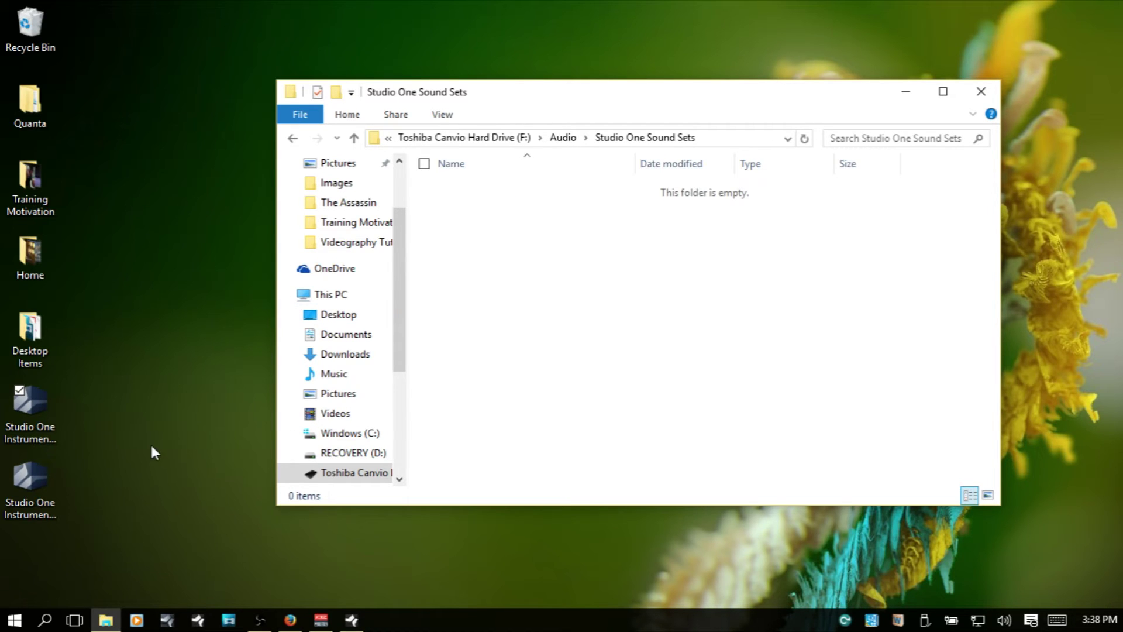
# - Copy both Studio One Instruments .soundset files from the desktop into that folder
pyautogui.moveTo(115, 406); pyautogui.dragTo(6, 518)
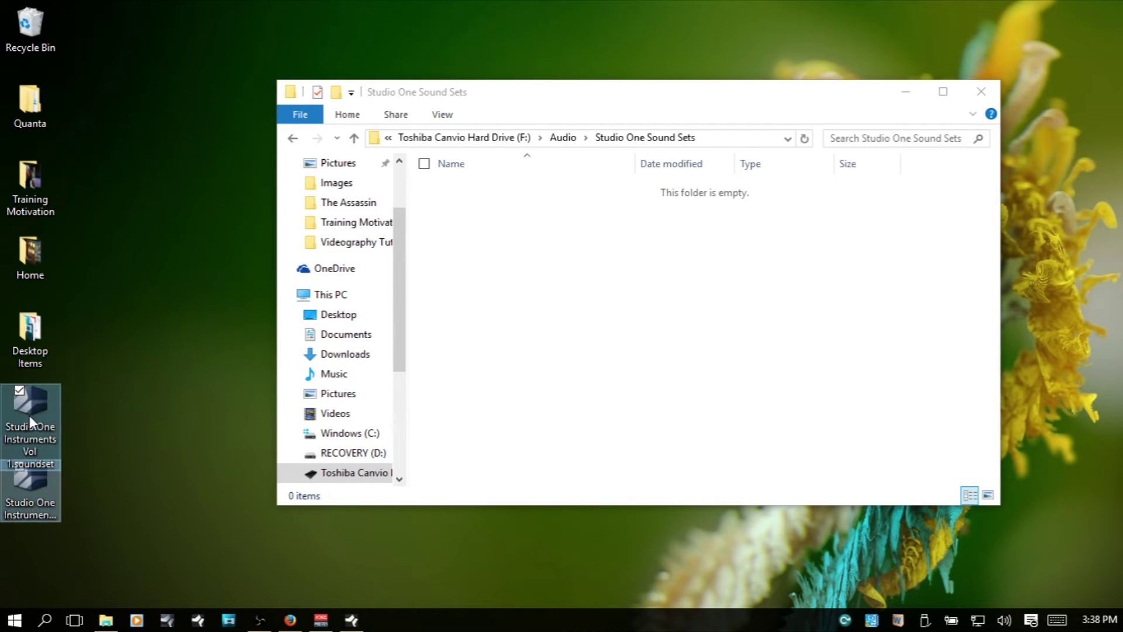
pyautogui.moveTo(32, 413); pyautogui.dragTo(560, 277)
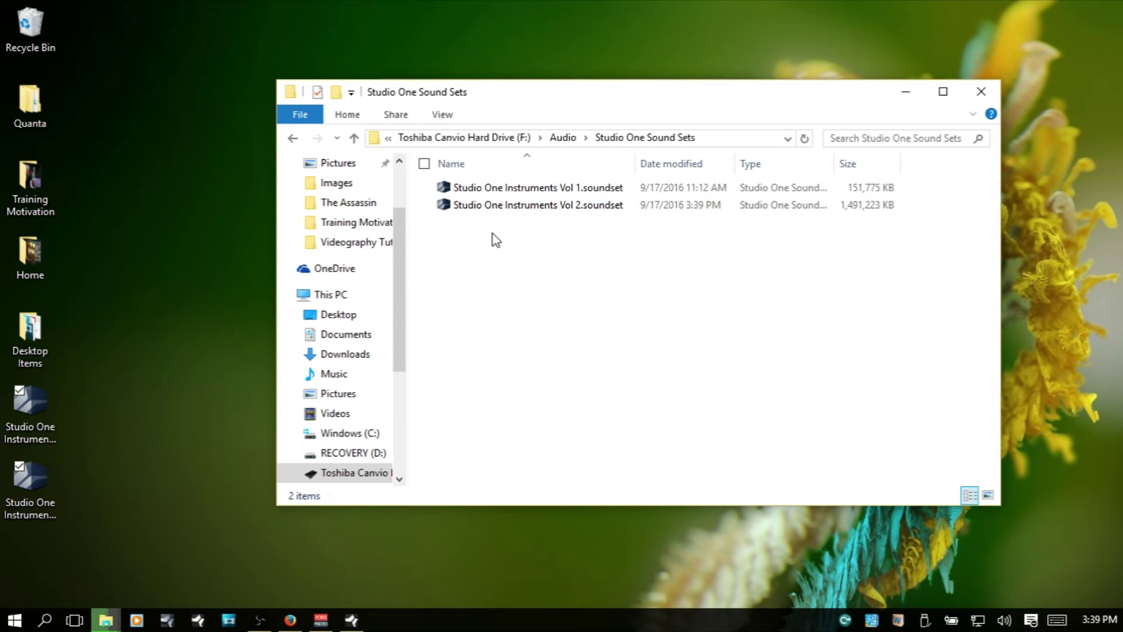
pyautogui.hotkey('ctrl', 'a')
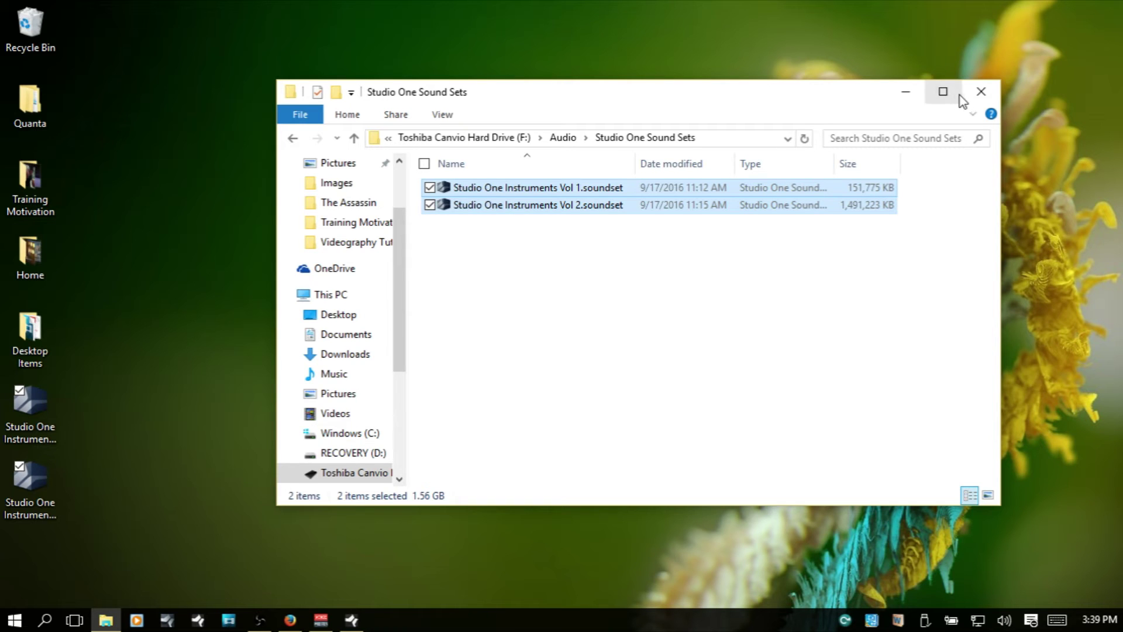
# - Close File Explorer, restore Studio One and open its Sound Sets location settings
pyautogui.click(983, 95)
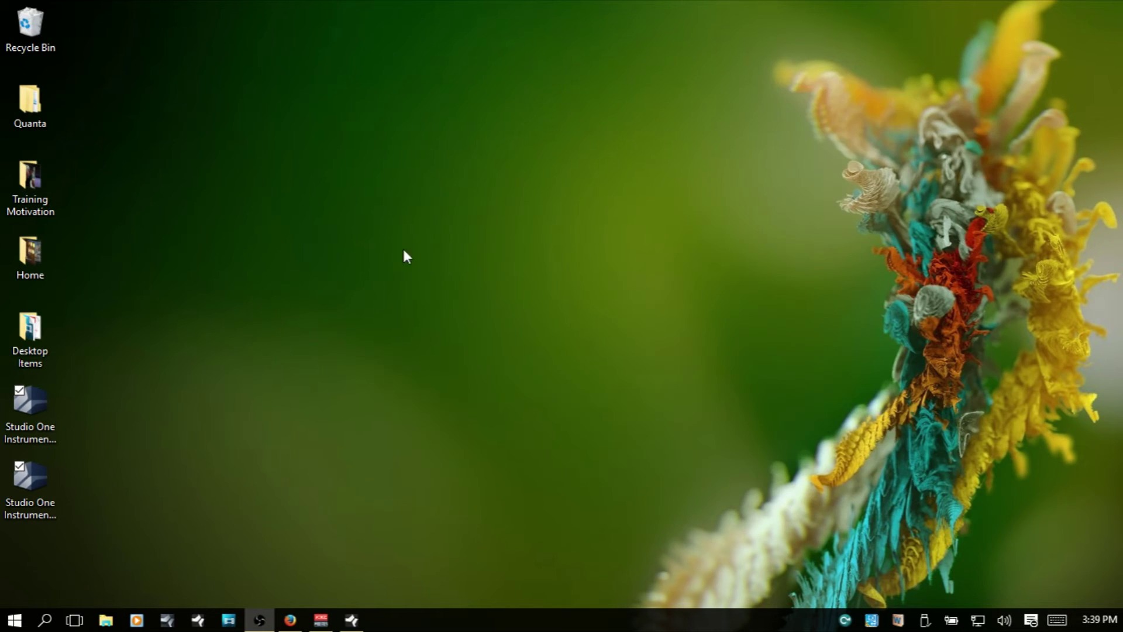
pyautogui.click(352, 620)
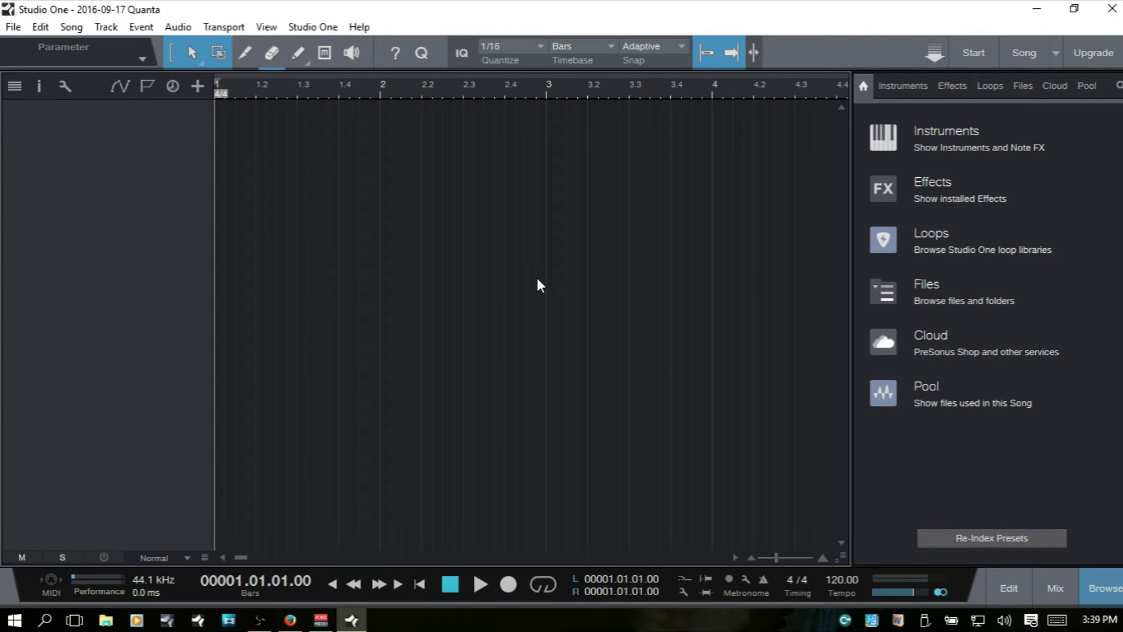
pyautogui.hotkey('ctrl', ',')
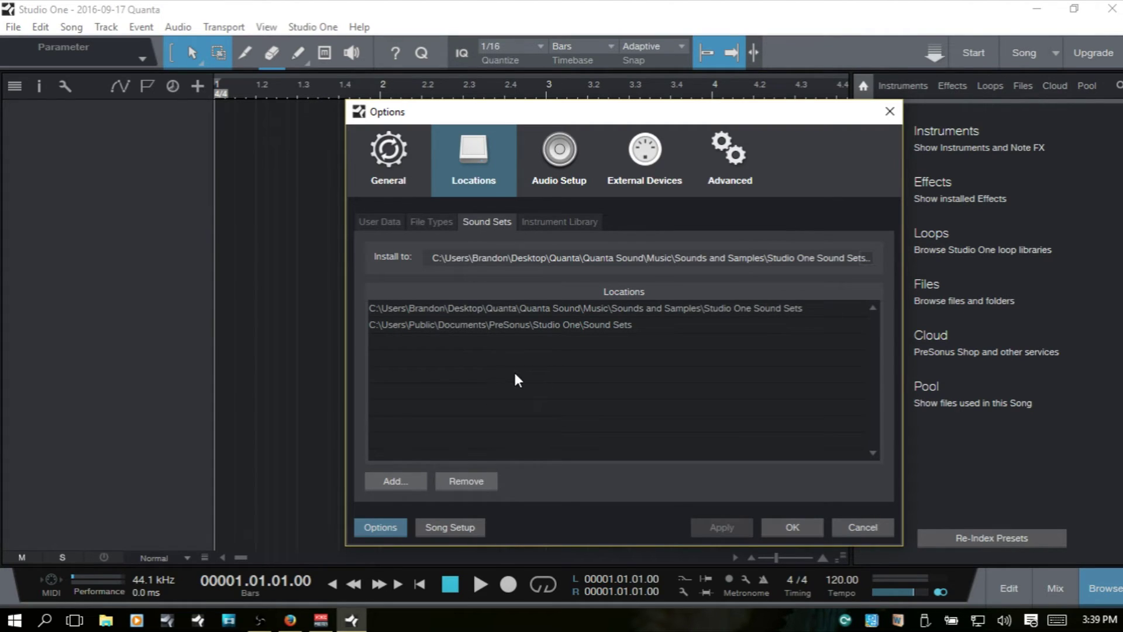
# - Add F:\Audio\Studio One Sound Sets as a new sound set location
pyautogui.click(393, 482)
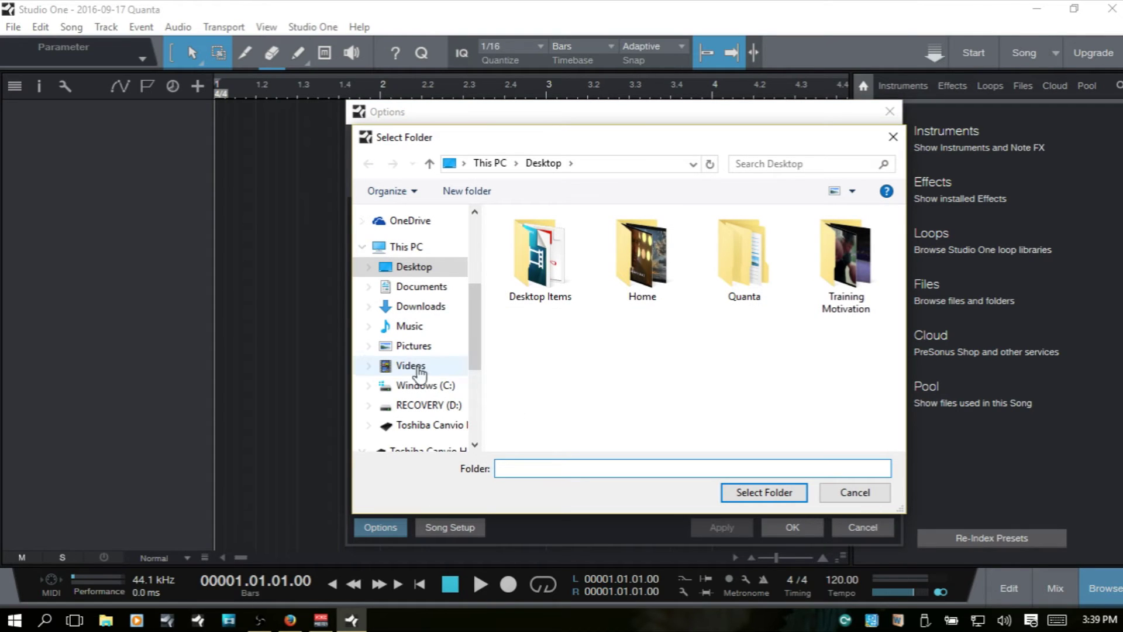
pyautogui.click(406, 249)
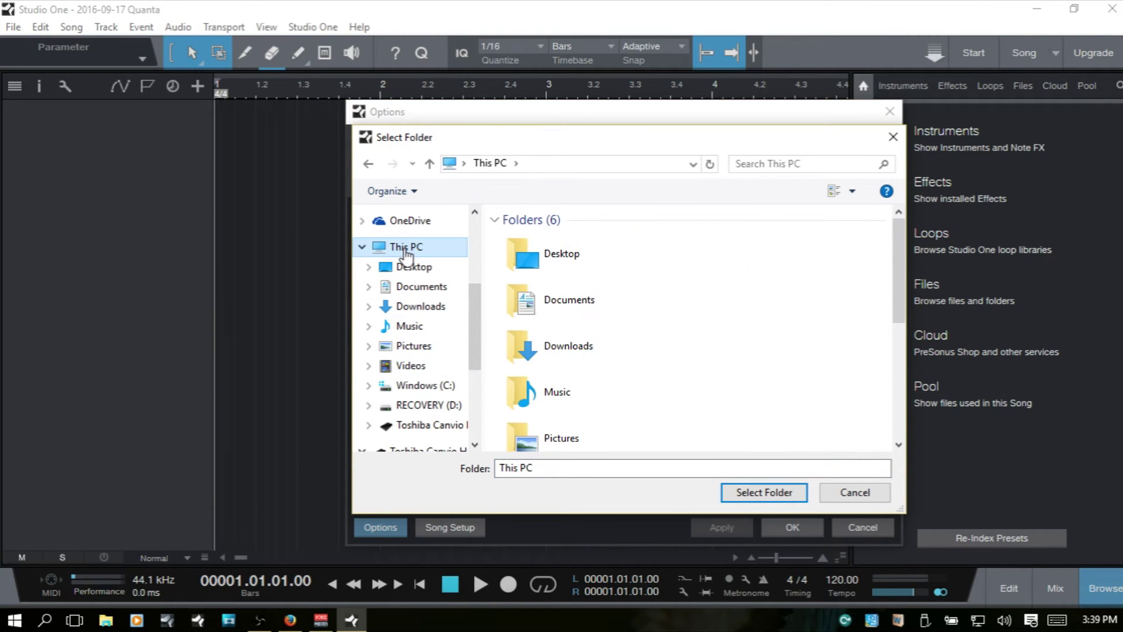
pyautogui.scroll(-3, 697, 327)
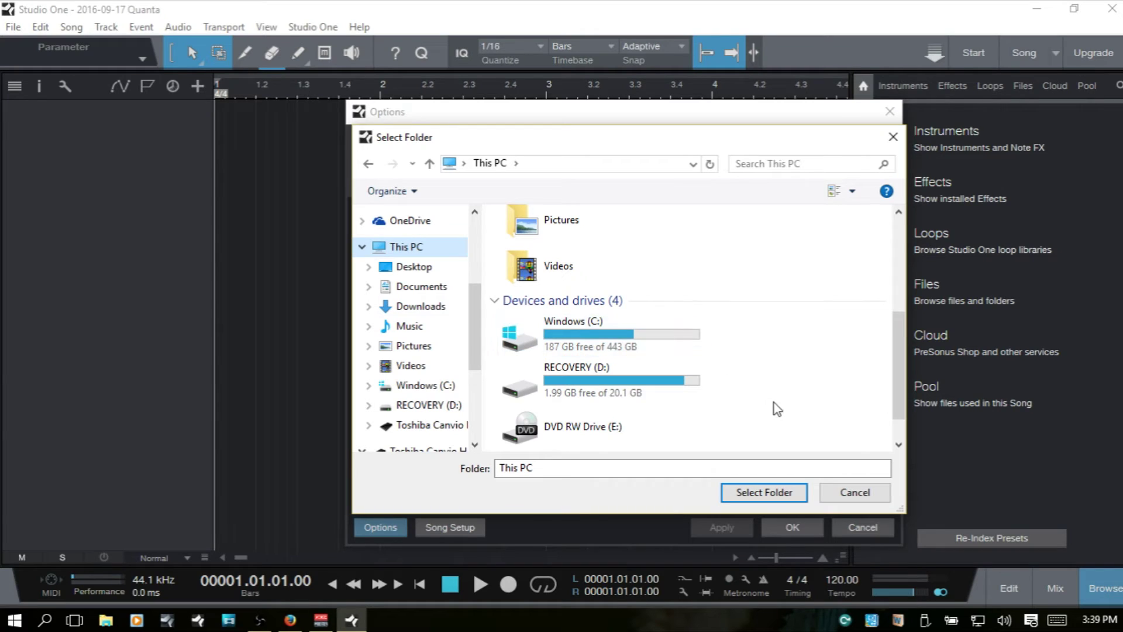
pyautogui.scroll(-1, 774, 404)
pyautogui.doubleClick(582, 431)
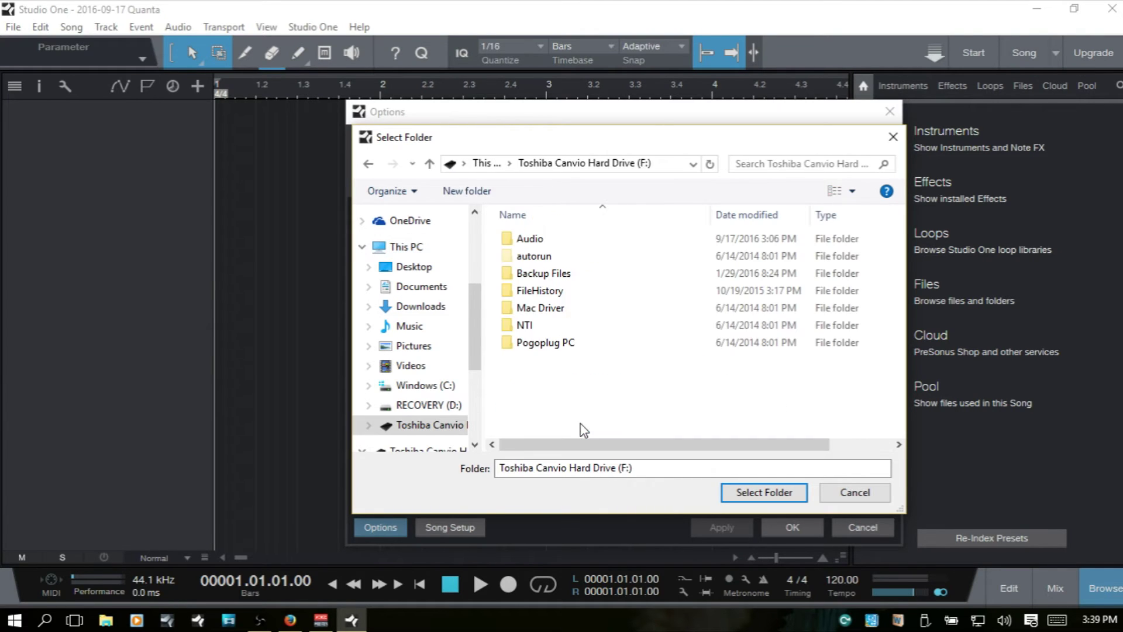
pyautogui.click(534, 245)
pyautogui.doubleClick(534, 244)
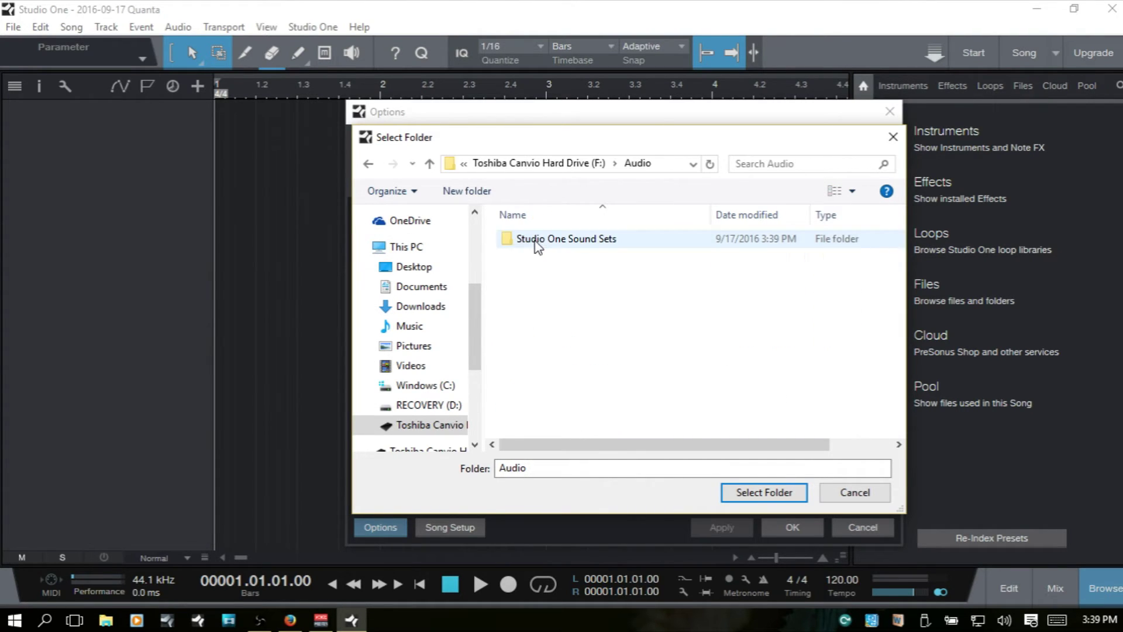
pyautogui.click(570, 241)
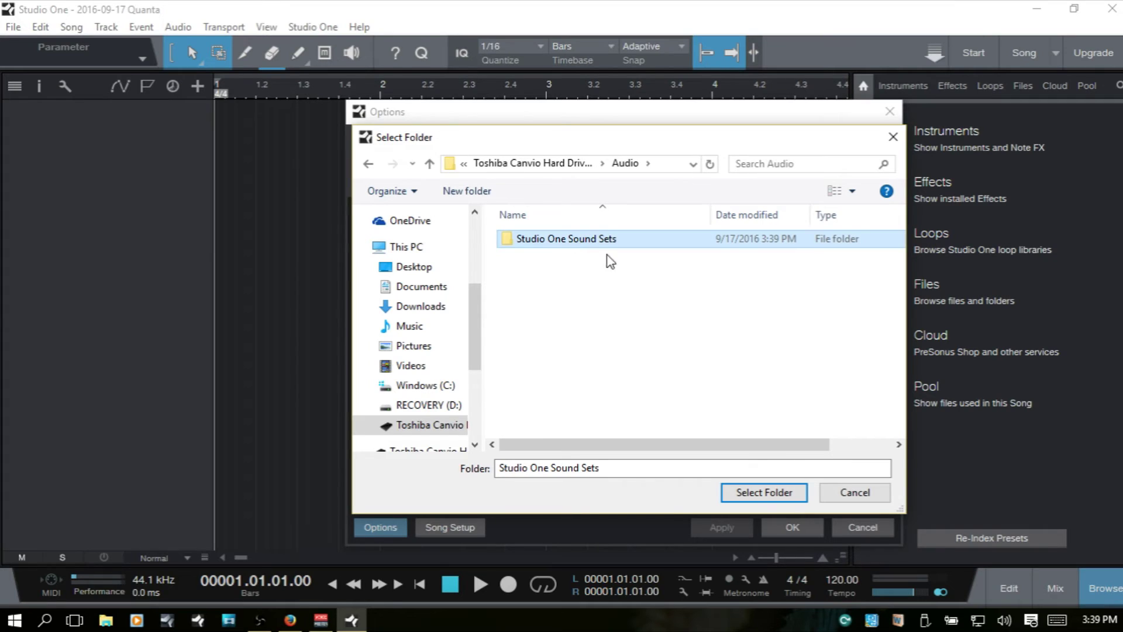
pyautogui.doubleClick(572, 240)
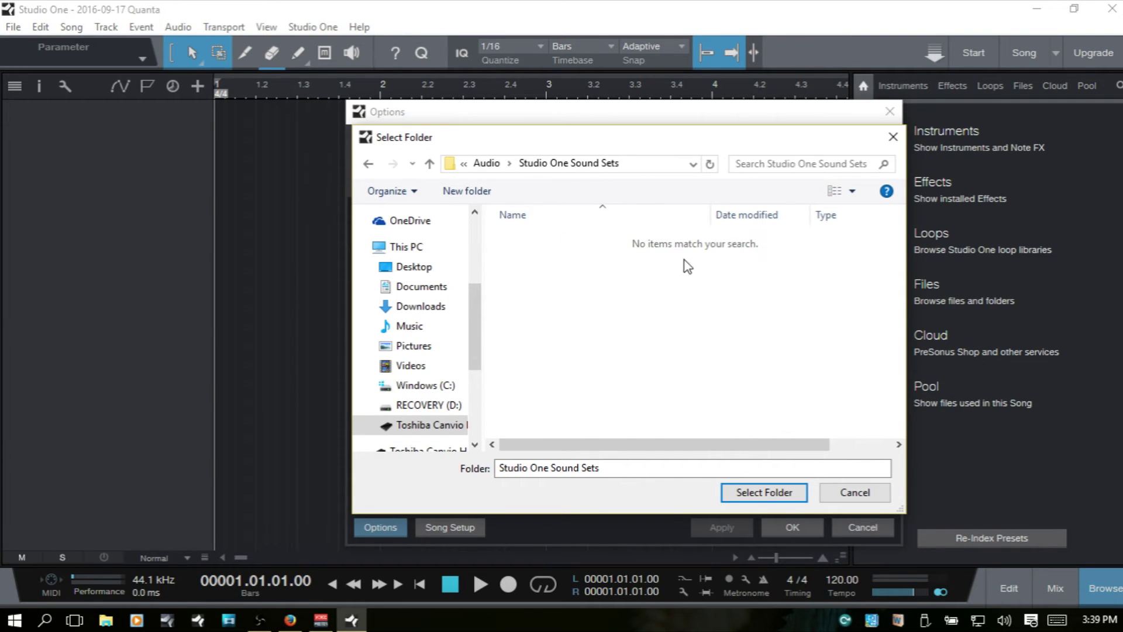
pyautogui.click(486, 164)
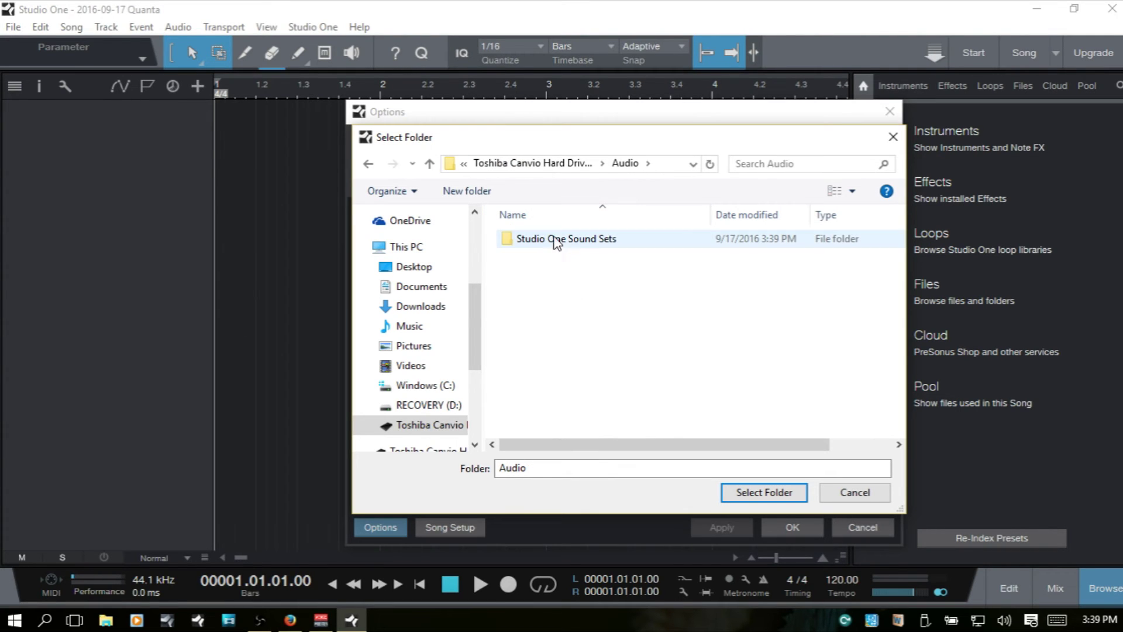
pyautogui.click(556, 240)
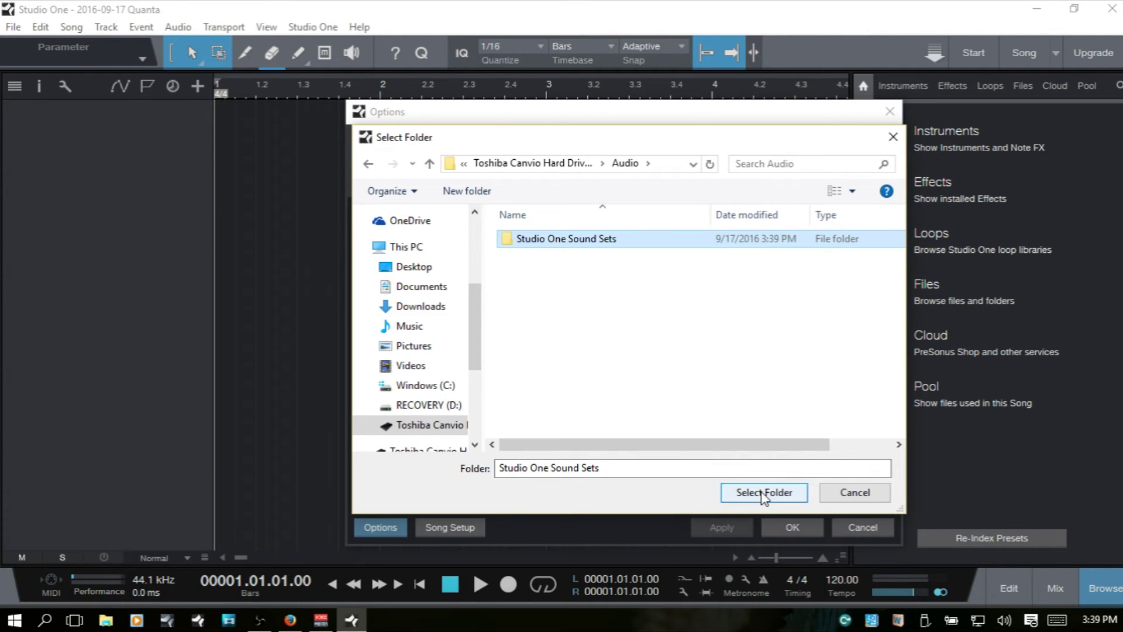
pyautogui.click(749, 493)
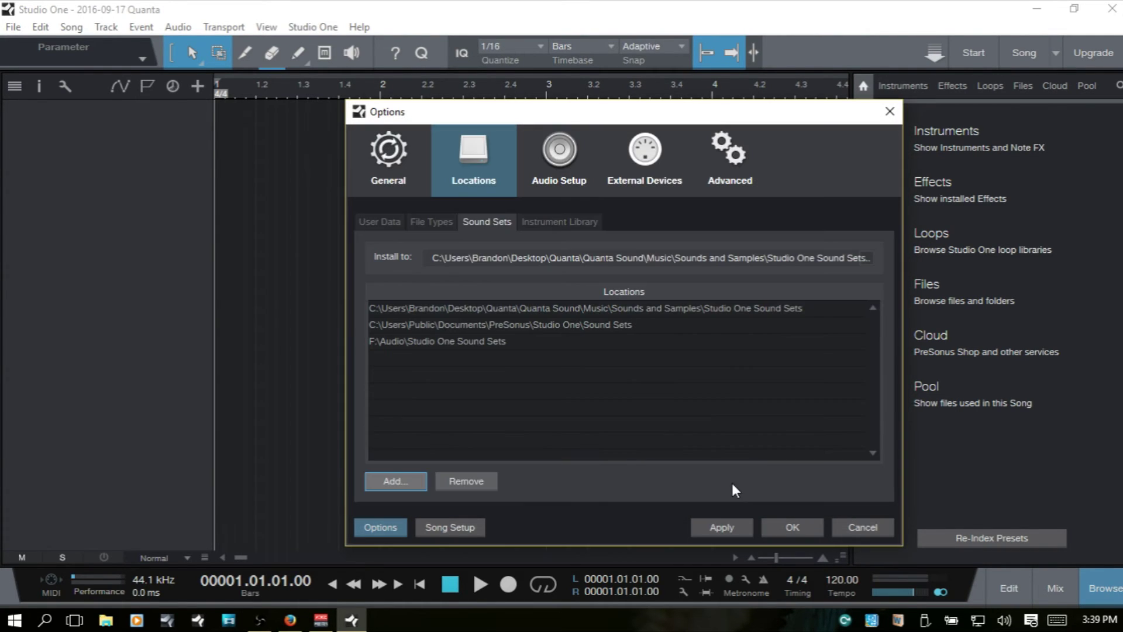
# - Apply the new location, close Options, and browse Presence Artist Instruments > Keyboards in the Instruments browser
pyautogui.click(723, 528)
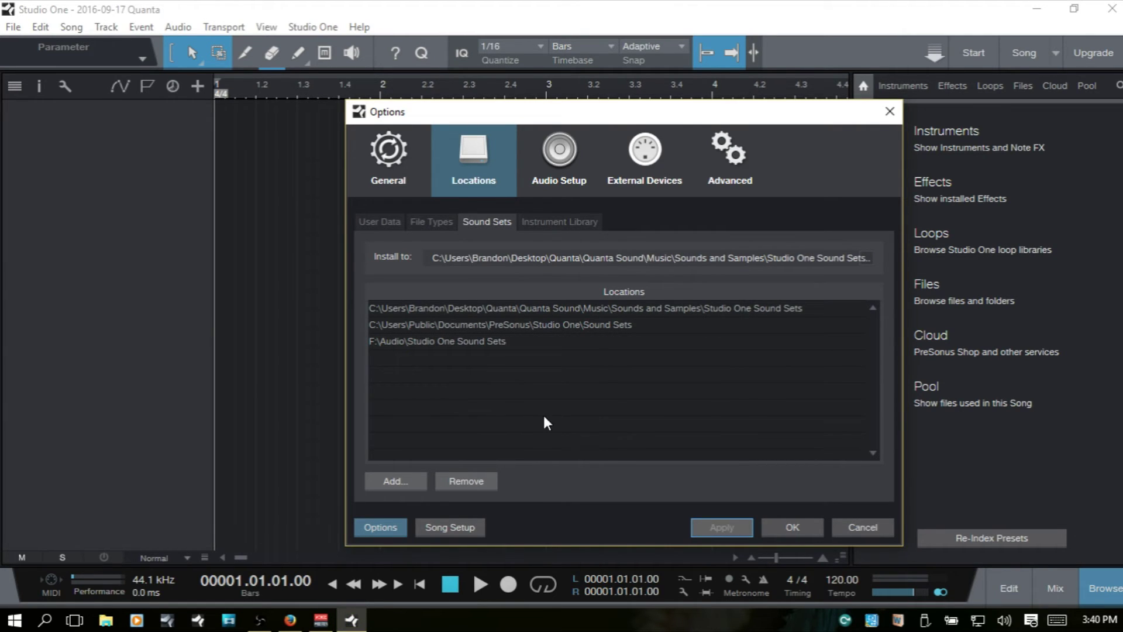
pyautogui.click(792, 530)
pyautogui.click(947, 137)
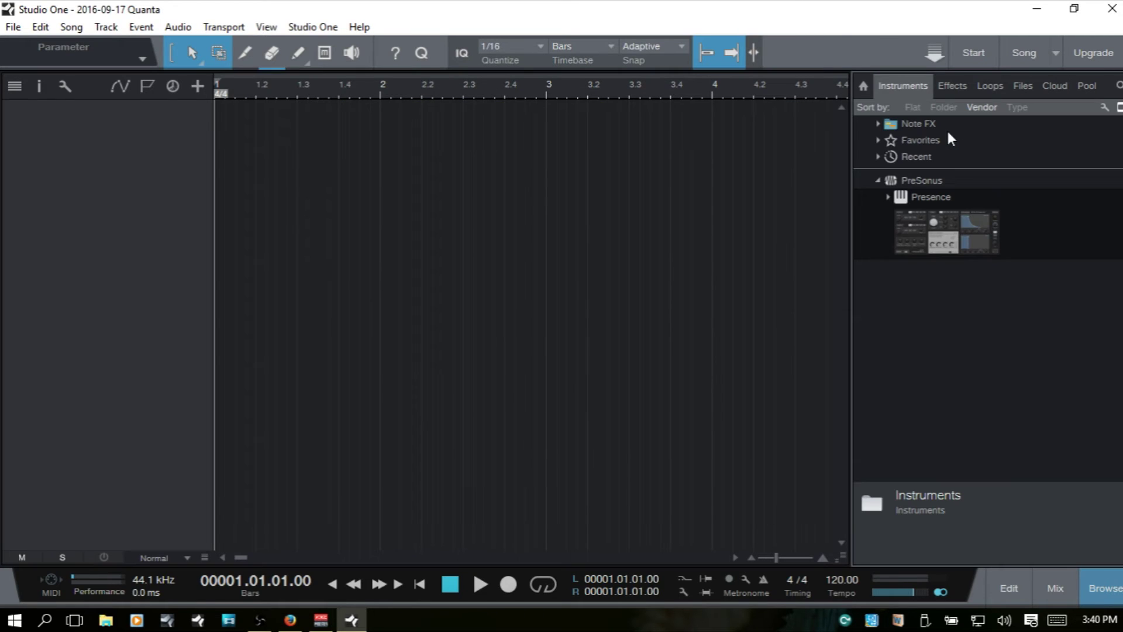
pyautogui.click(885, 198)
pyautogui.click(898, 269)
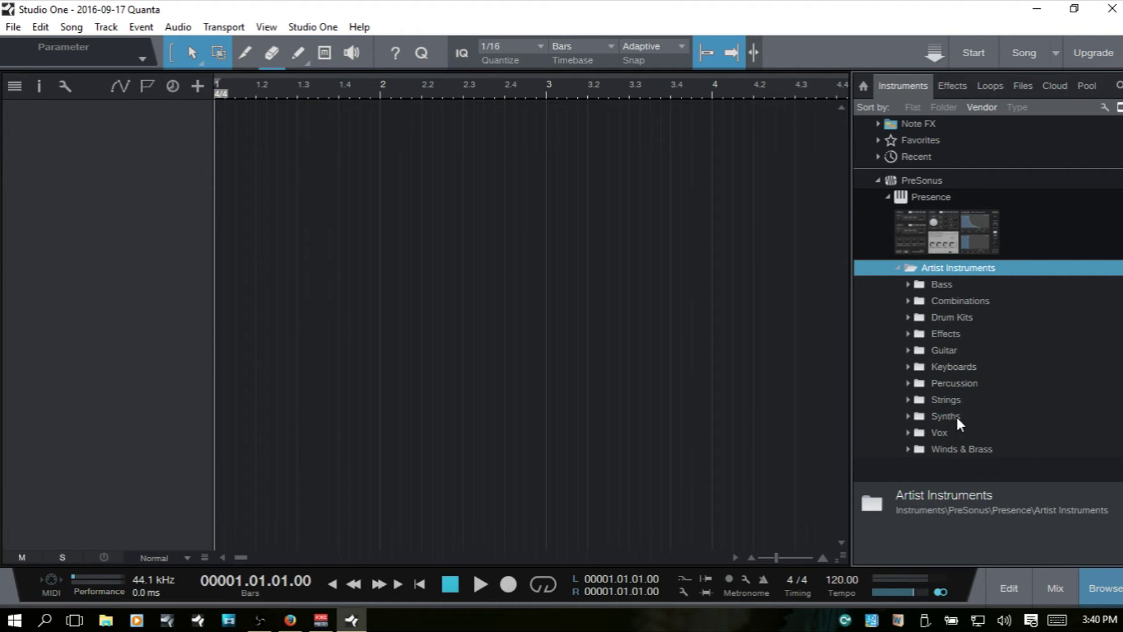
pyautogui.click(910, 367)
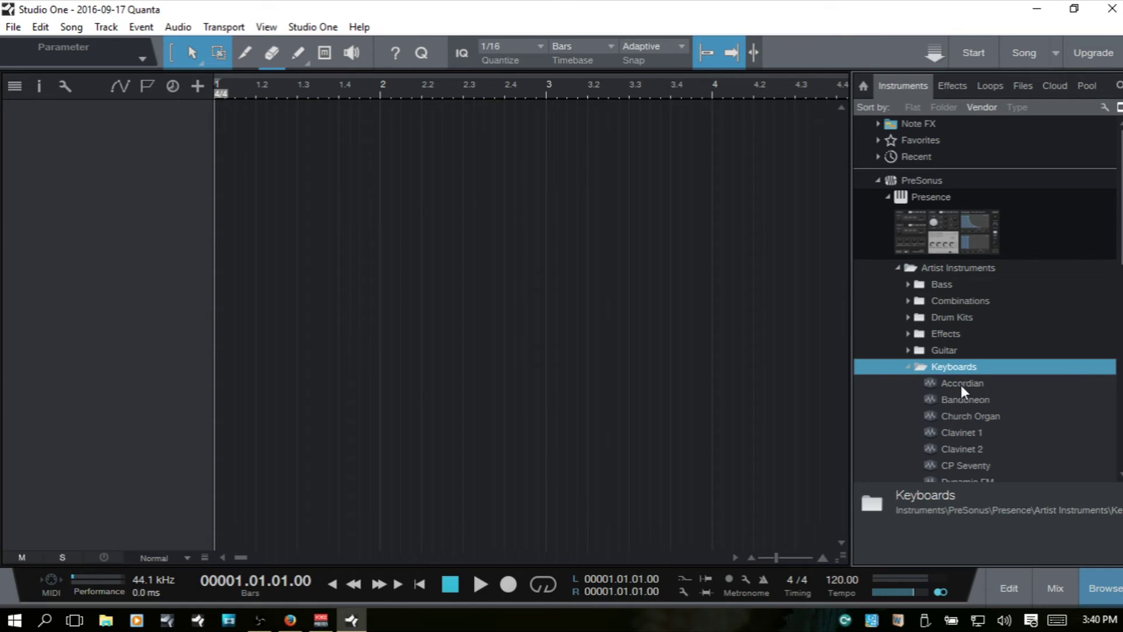
pyautogui.click(898, 268)
pyautogui.click(887, 198)
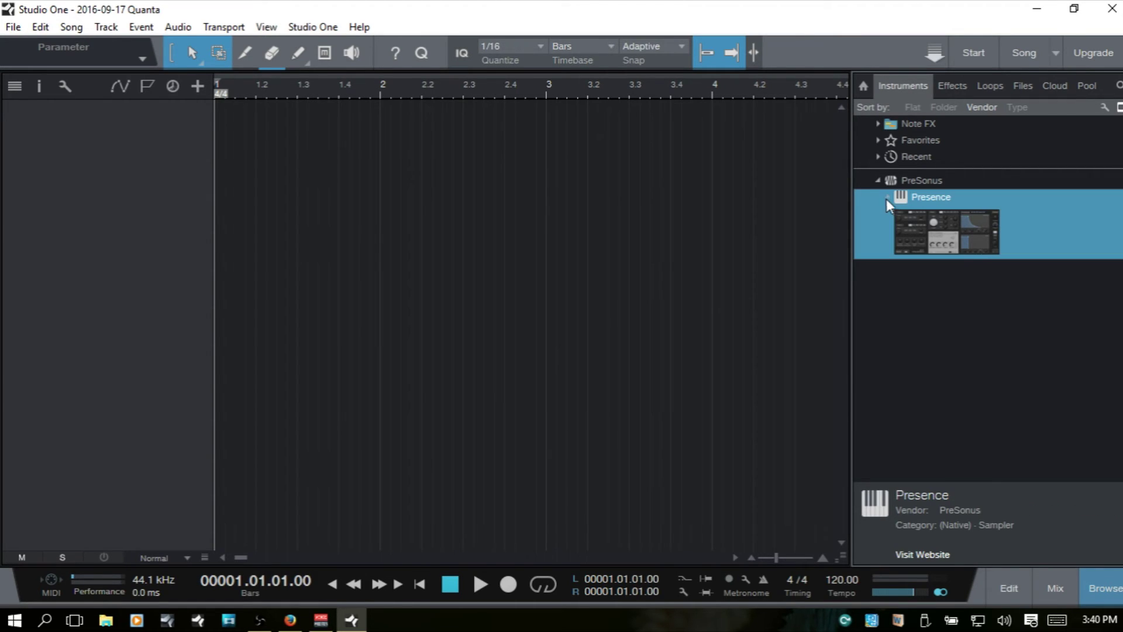
pyautogui.click(880, 181)
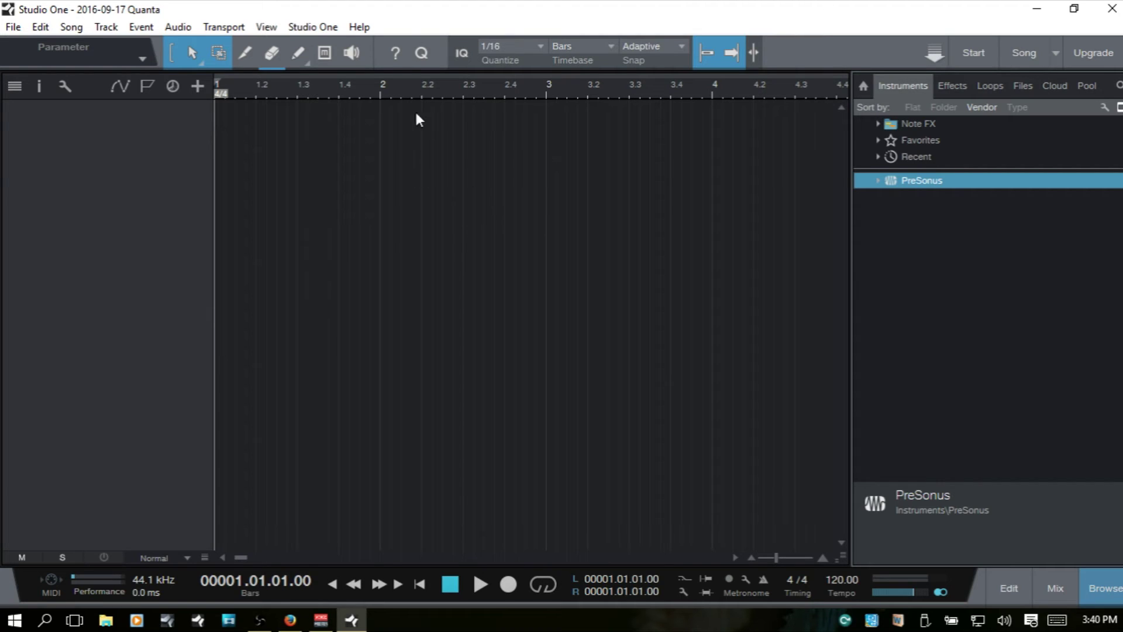
# - Reopen Options > Locations and switch between the Sound Sets and Instrument Library lists
pyautogui.click(318, 28)
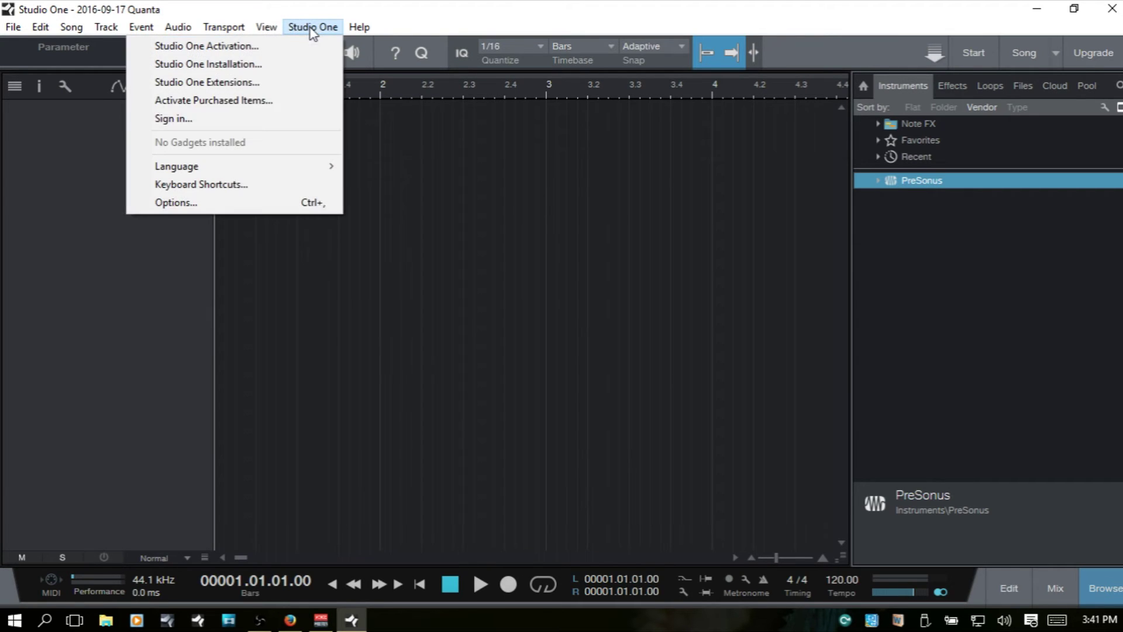
pyautogui.click(250, 205)
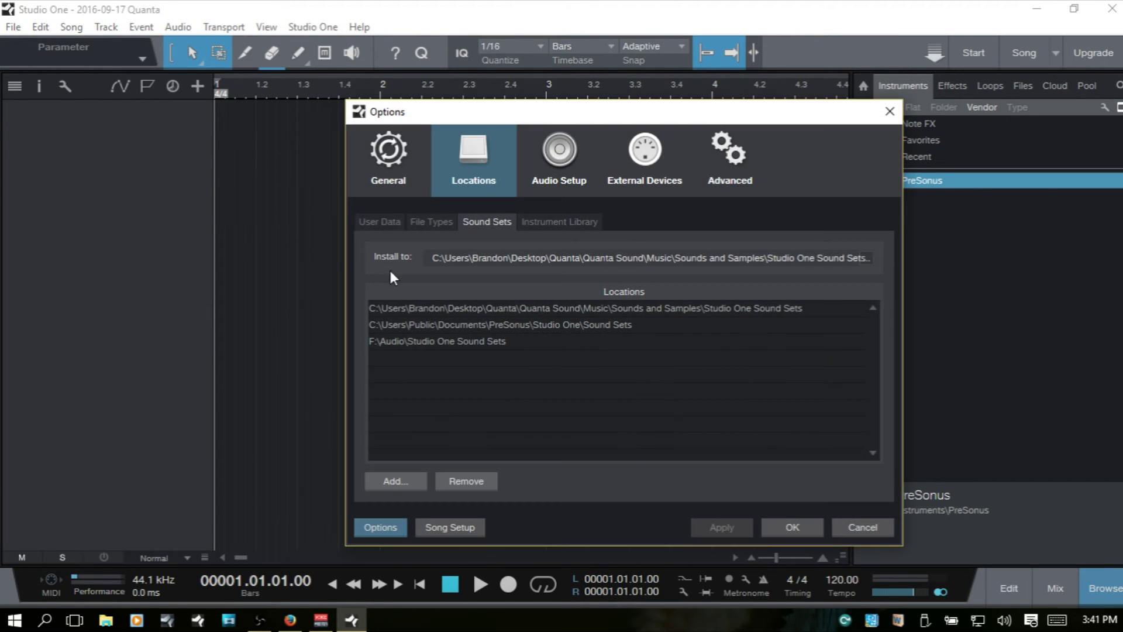
pyautogui.click(545, 221)
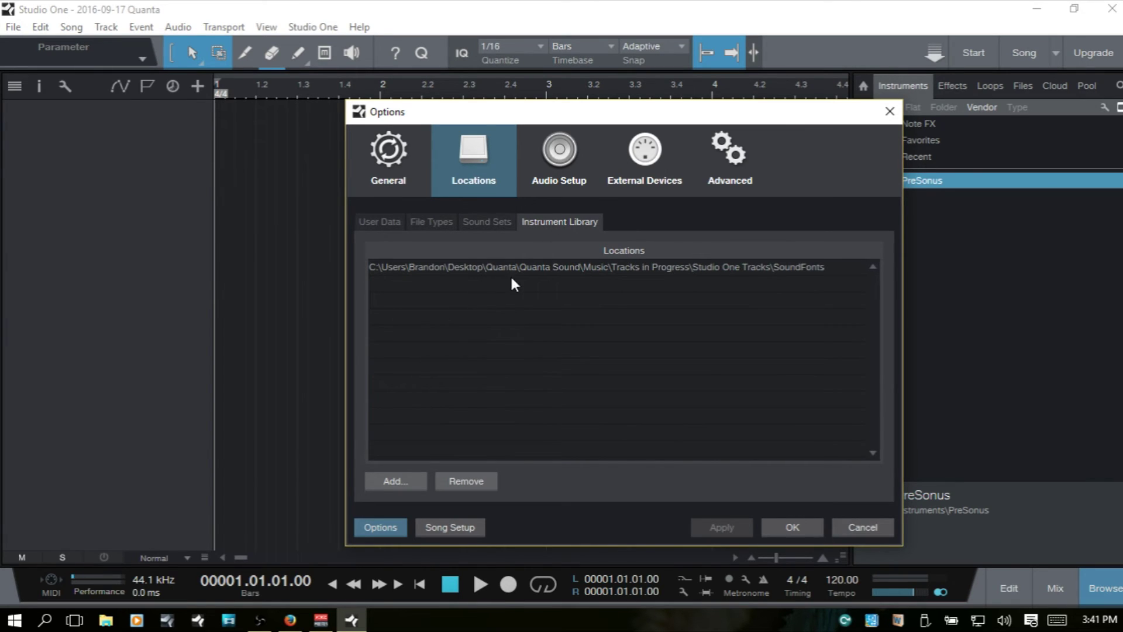
pyautogui.click(482, 221)
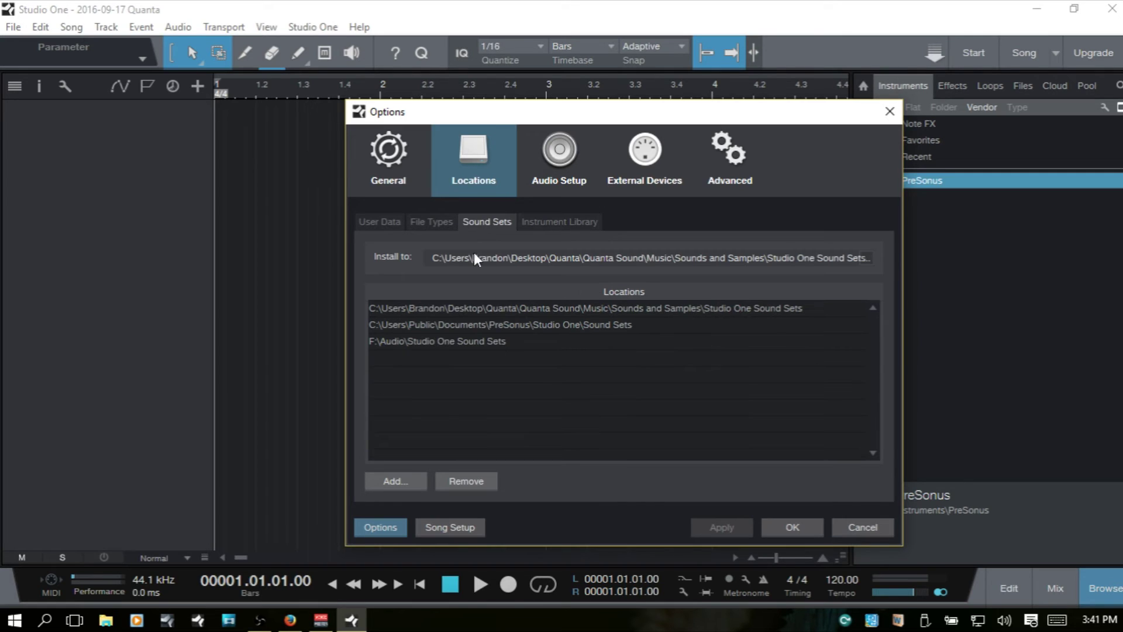
pyautogui.click(559, 224)
# - Start adding an instrument library folder, cancel, then select and deselect the SoundFonts location
pyautogui.click(395, 482)
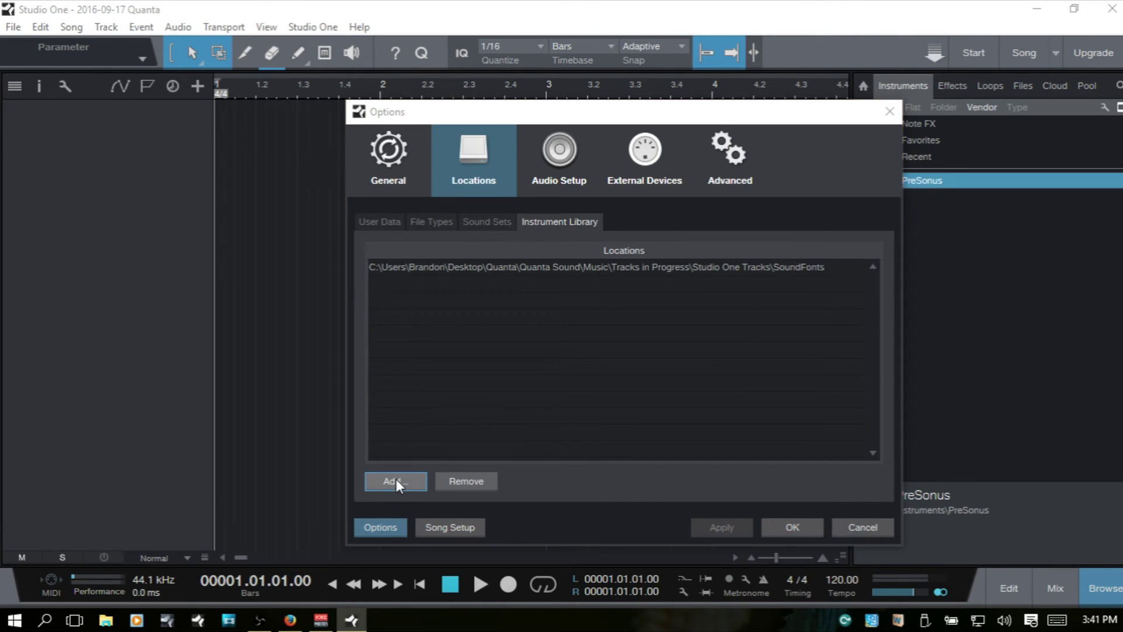
pyautogui.click(856, 495)
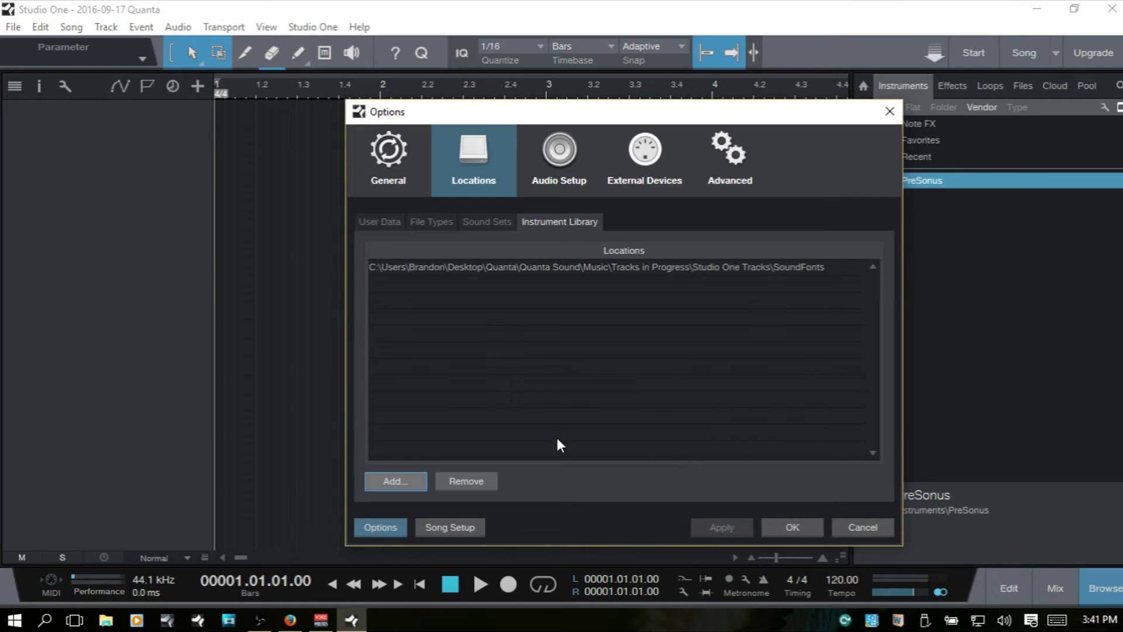
pyautogui.click(550, 269)
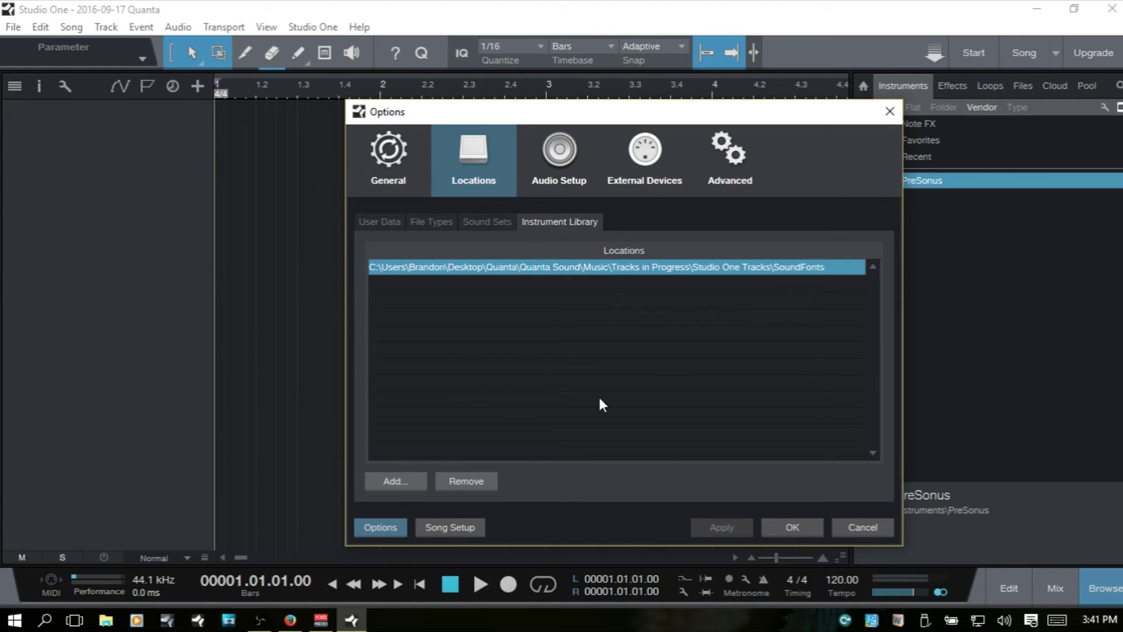
pyautogui.click(645, 403)
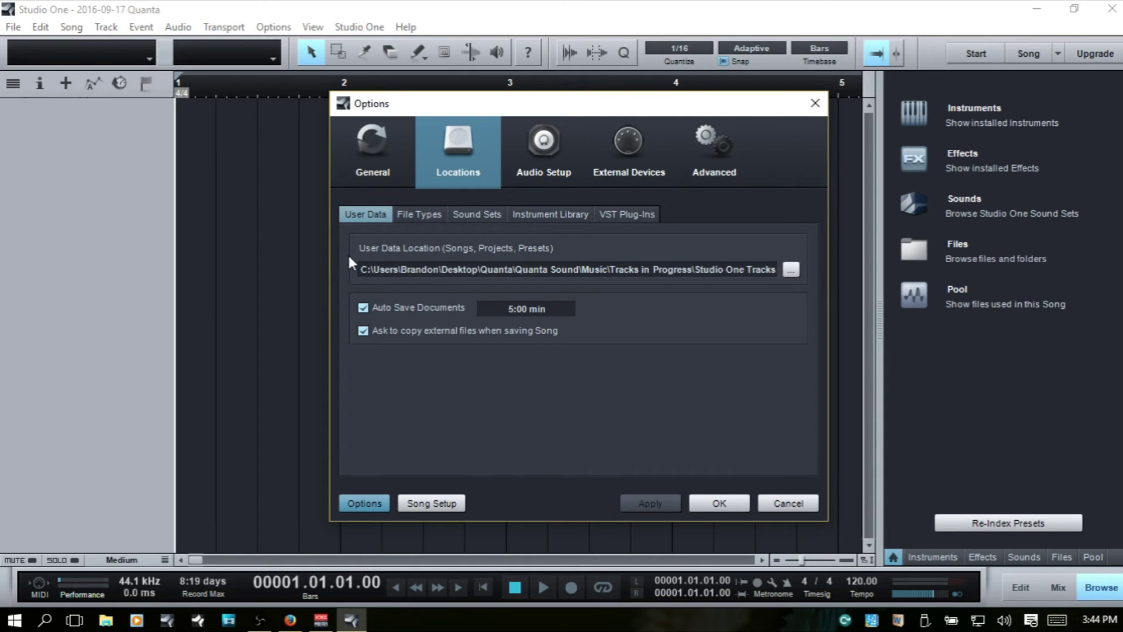
# - Step through the File Types, Sound Sets and Instrument Library lists to the VST Plug-Ins locations
pyautogui.click(409, 213)
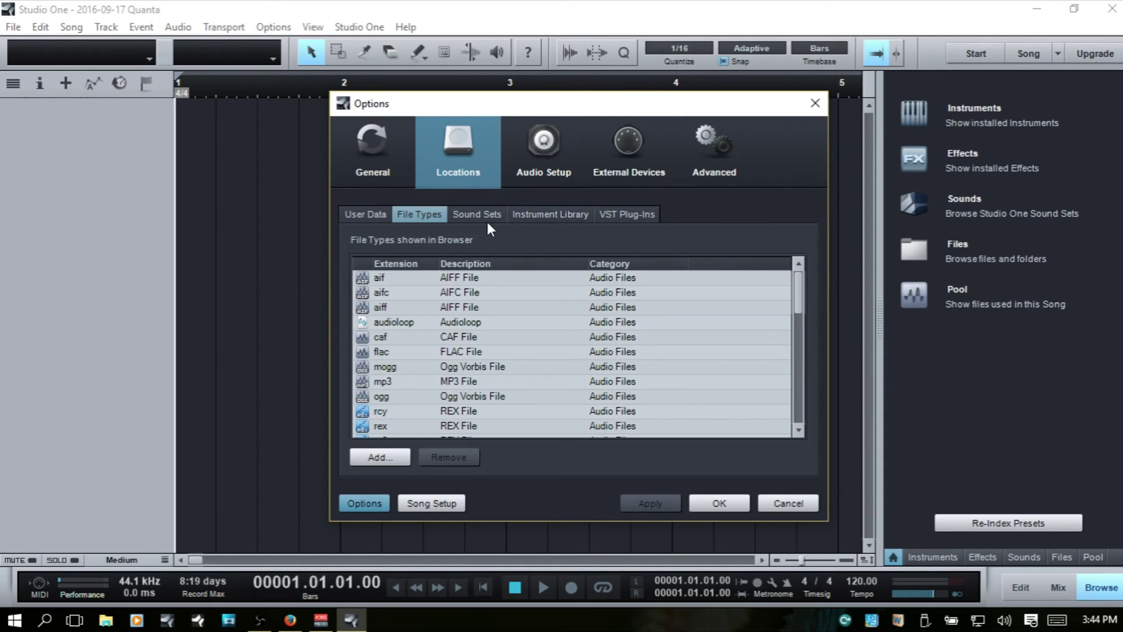
pyautogui.click(486, 218)
pyautogui.click(570, 214)
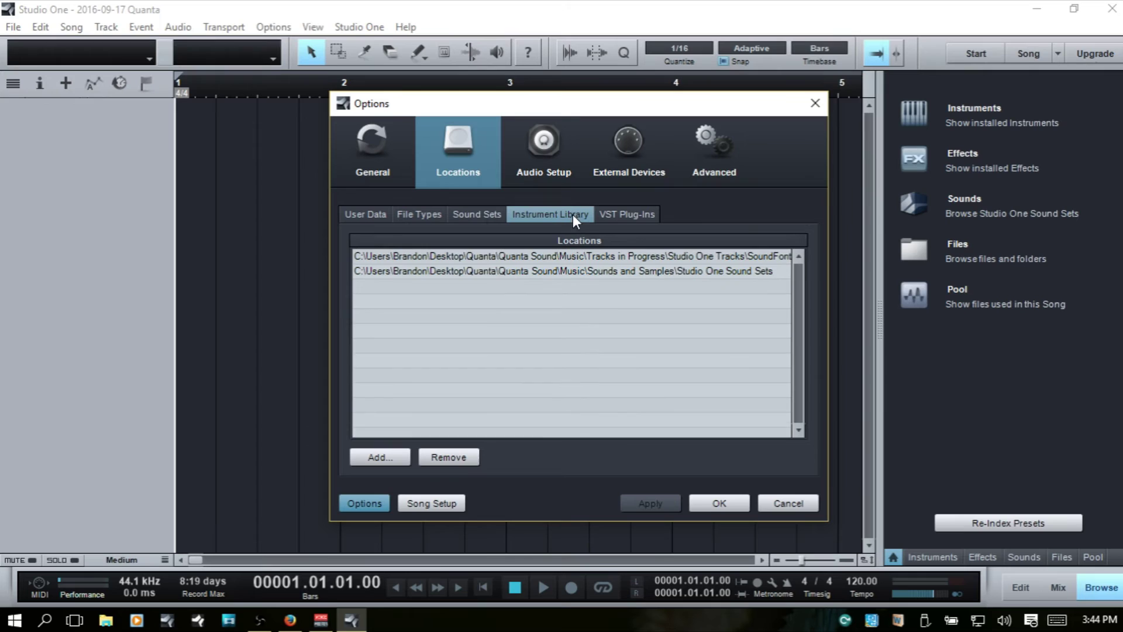
pyautogui.click(631, 213)
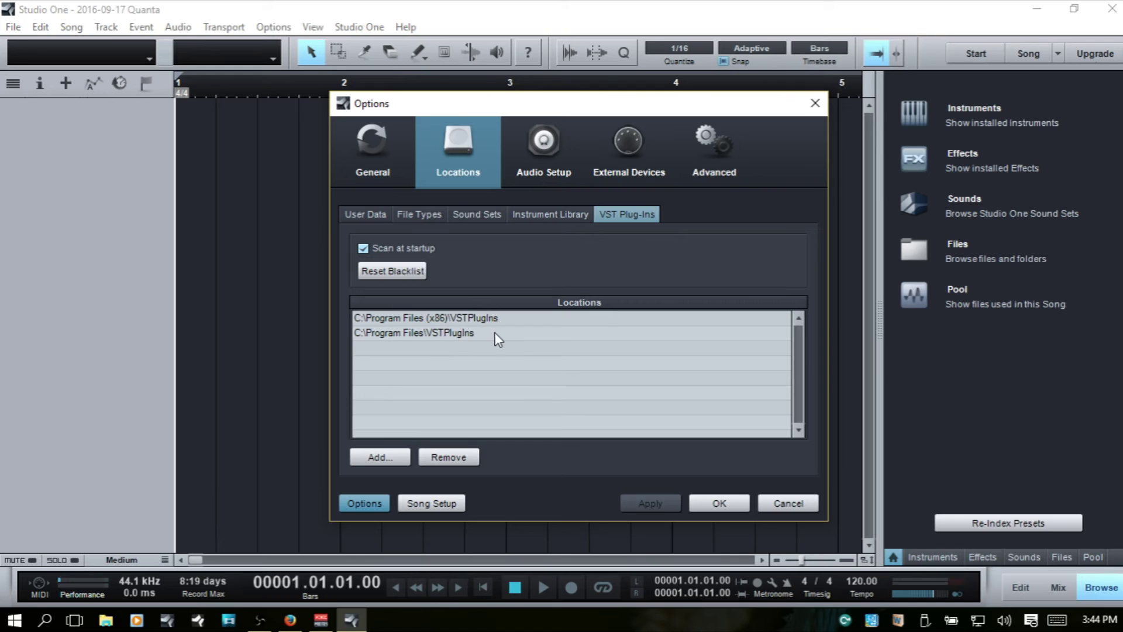
pyautogui.click(396, 333)
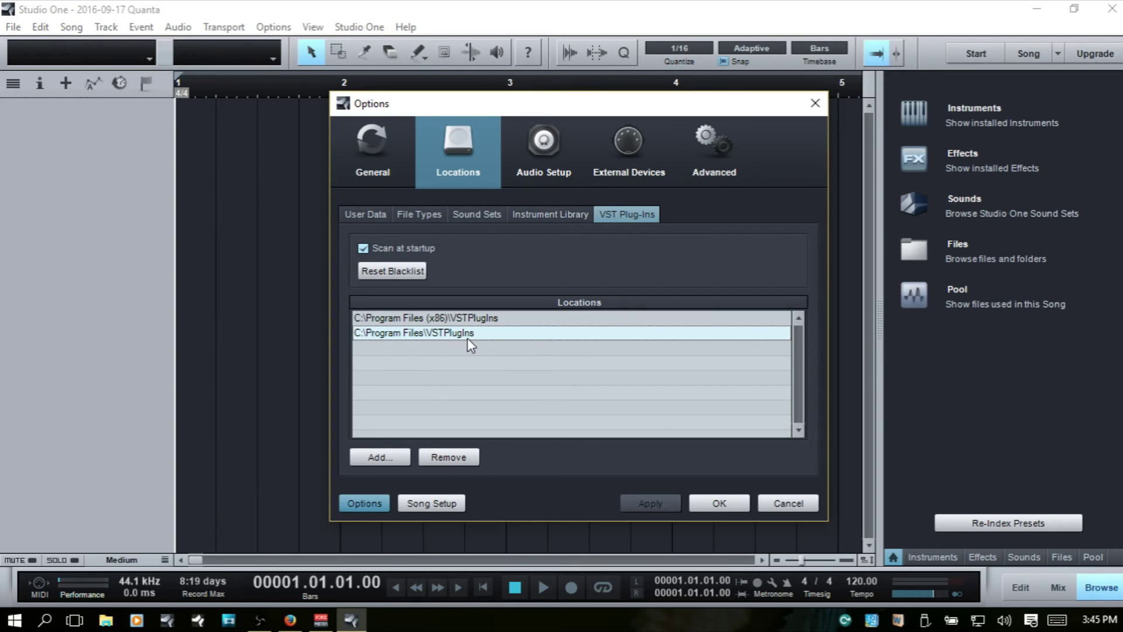
pyautogui.click(476, 321)
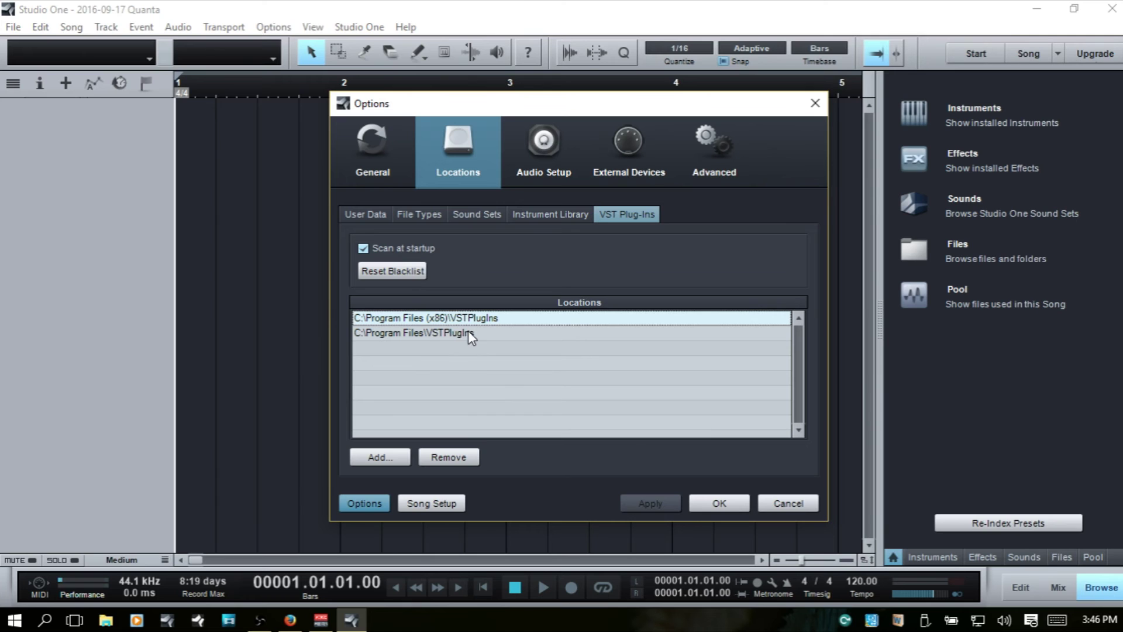
# - Start adding a VST plug-in folder and browse This PC > Windows (C:) > Program Files
pyautogui.click(371, 455)
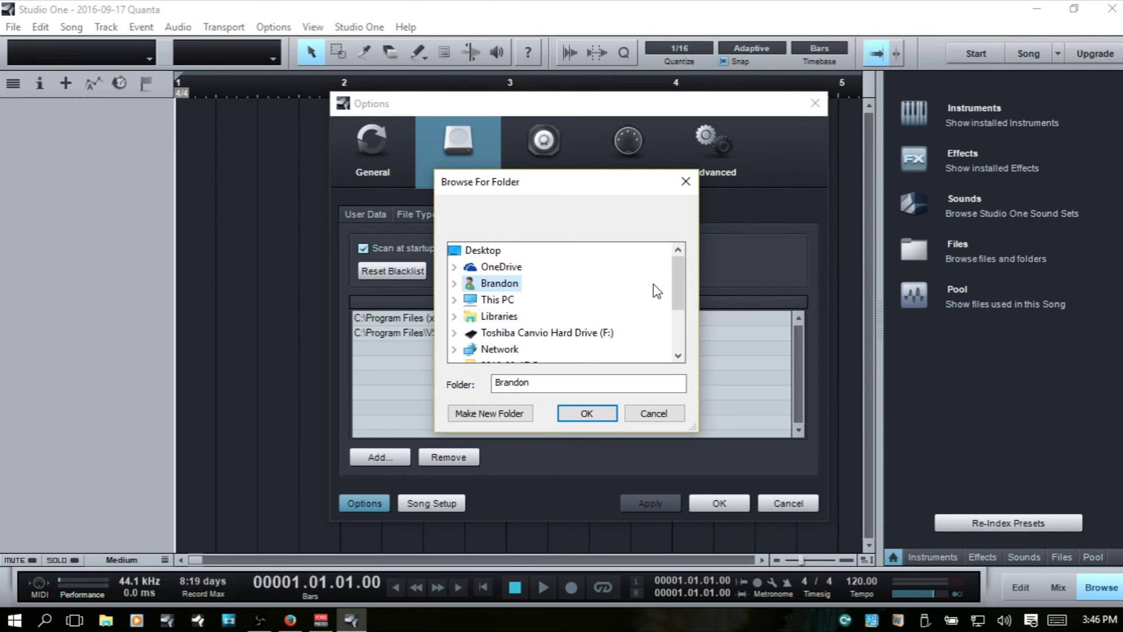
pyautogui.click(677, 314)
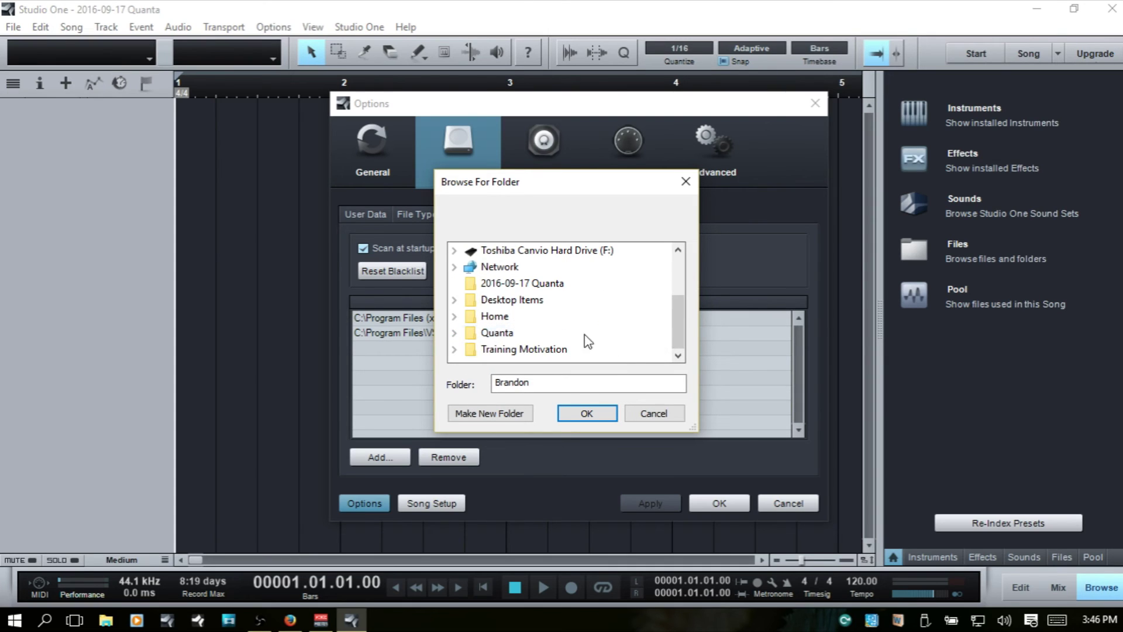
pyautogui.moveTo(680, 322); pyautogui.dragTo(635, 265)
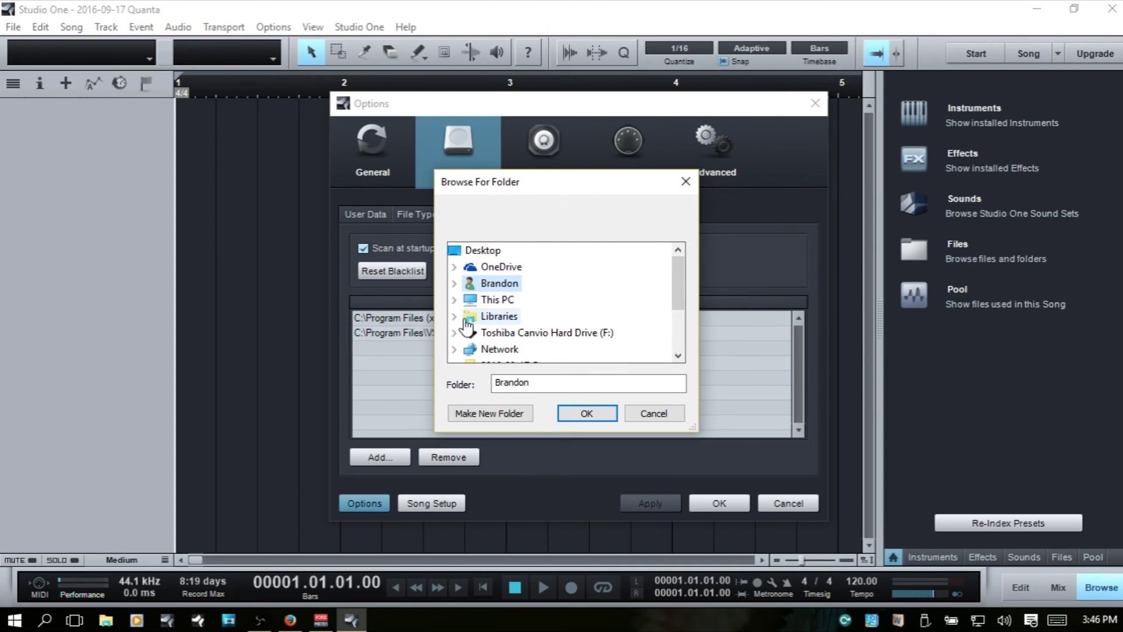
pyautogui.doubleClick(494, 299)
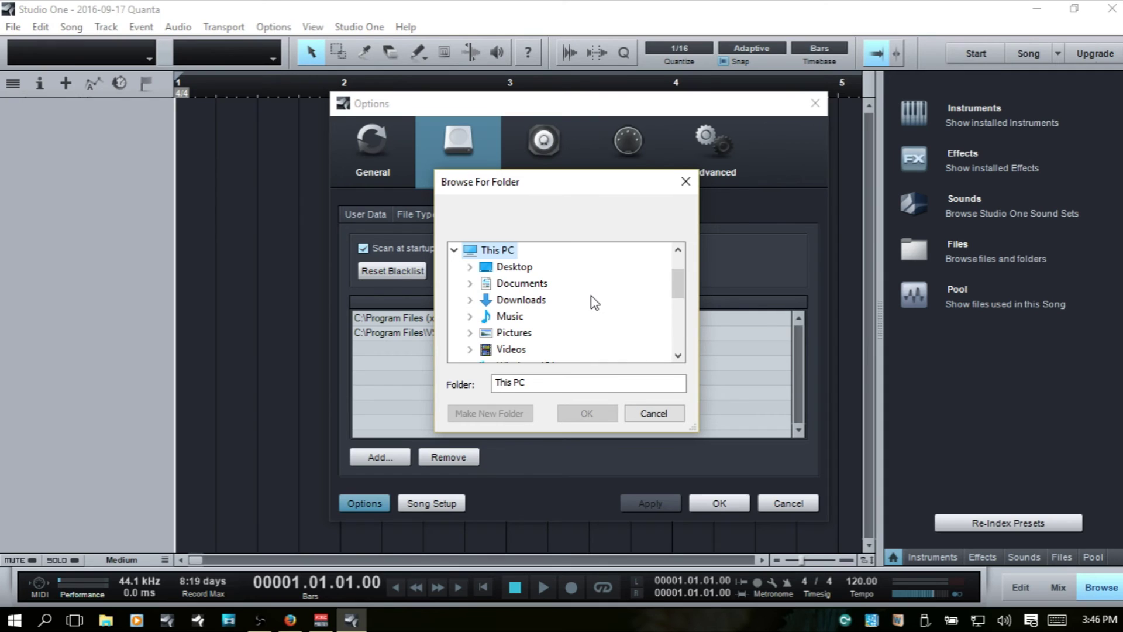
pyautogui.scroll(-2, 595, 302)
pyautogui.doubleClick(532, 271)
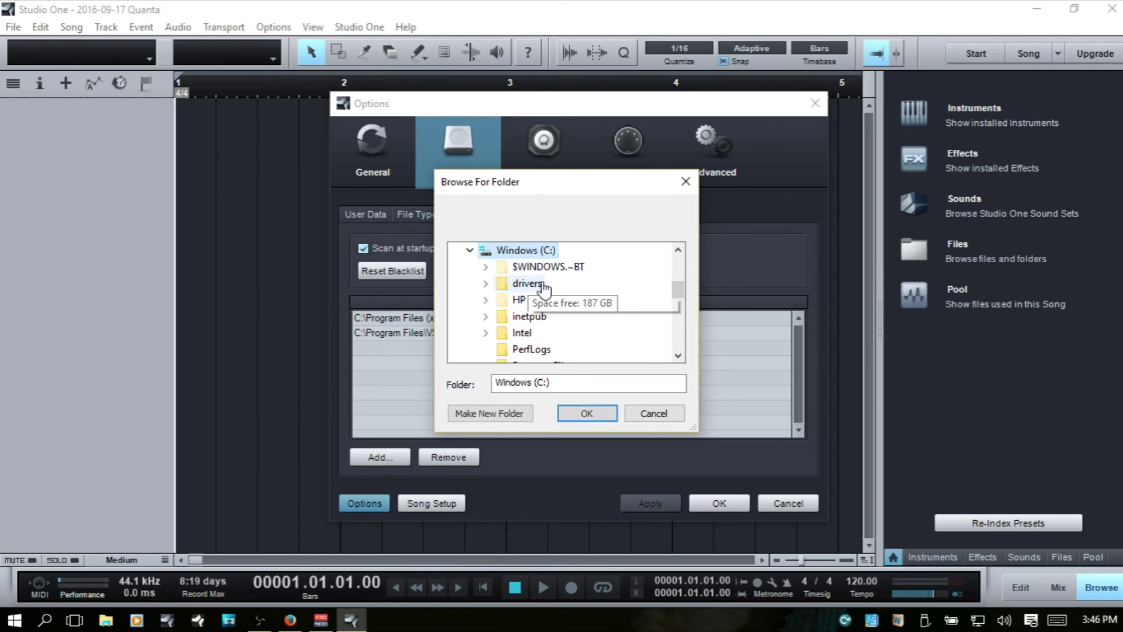
pyautogui.scroll(-2, 602, 313)
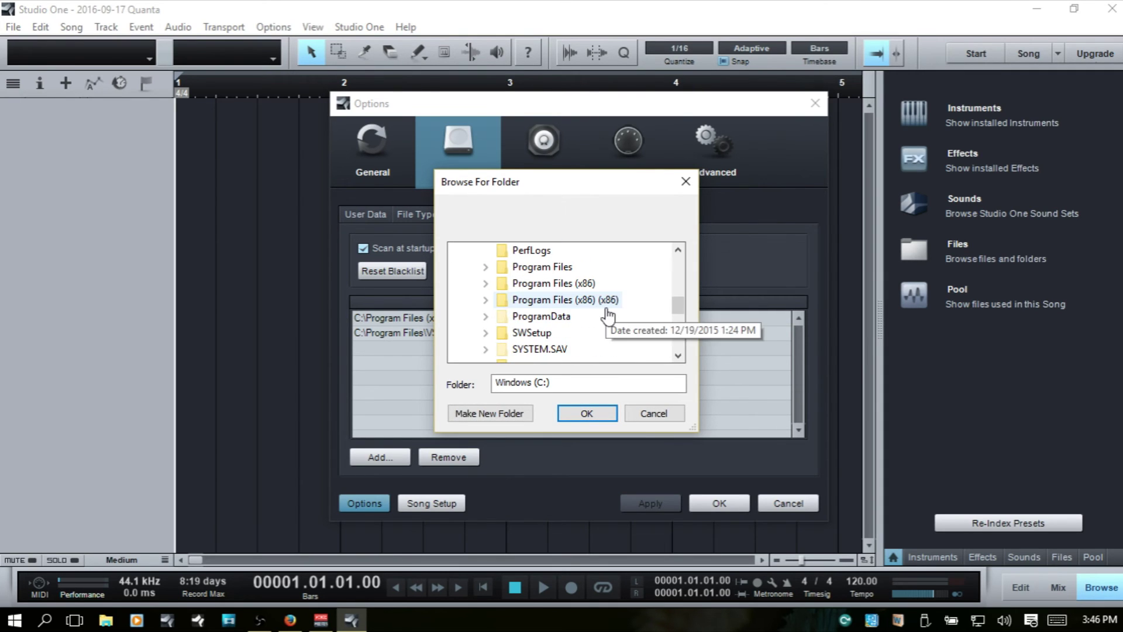
pyautogui.doubleClick(532, 267)
pyautogui.scroll(-2, 597, 295)
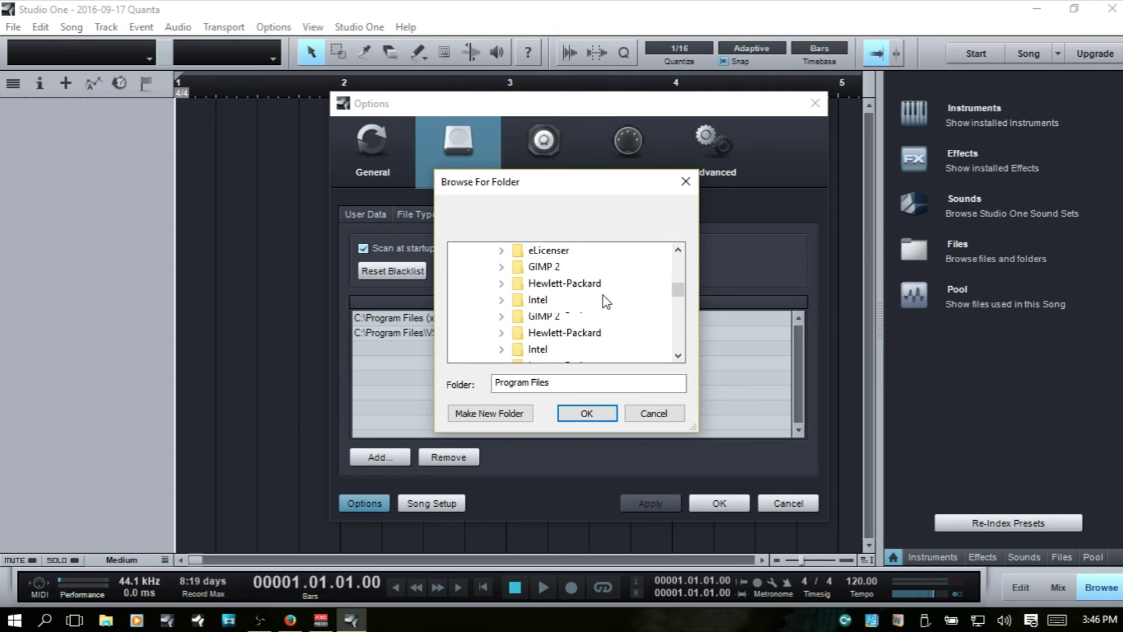
pyautogui.scroll(-3, 603, 300)
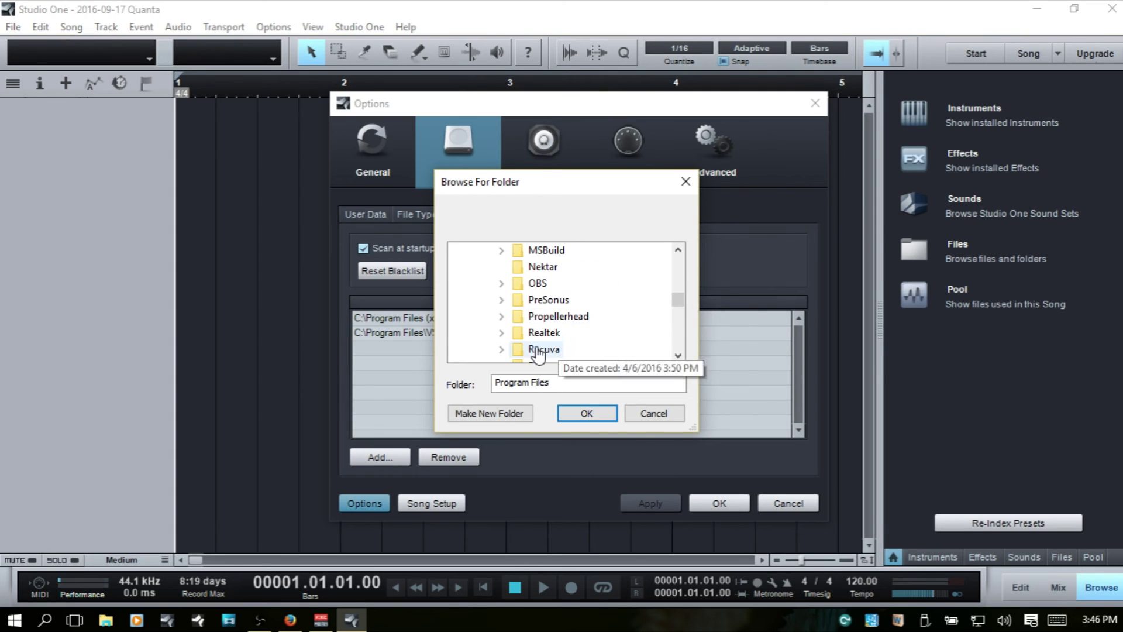
pyautogui.scroll(-3, 599, 316)
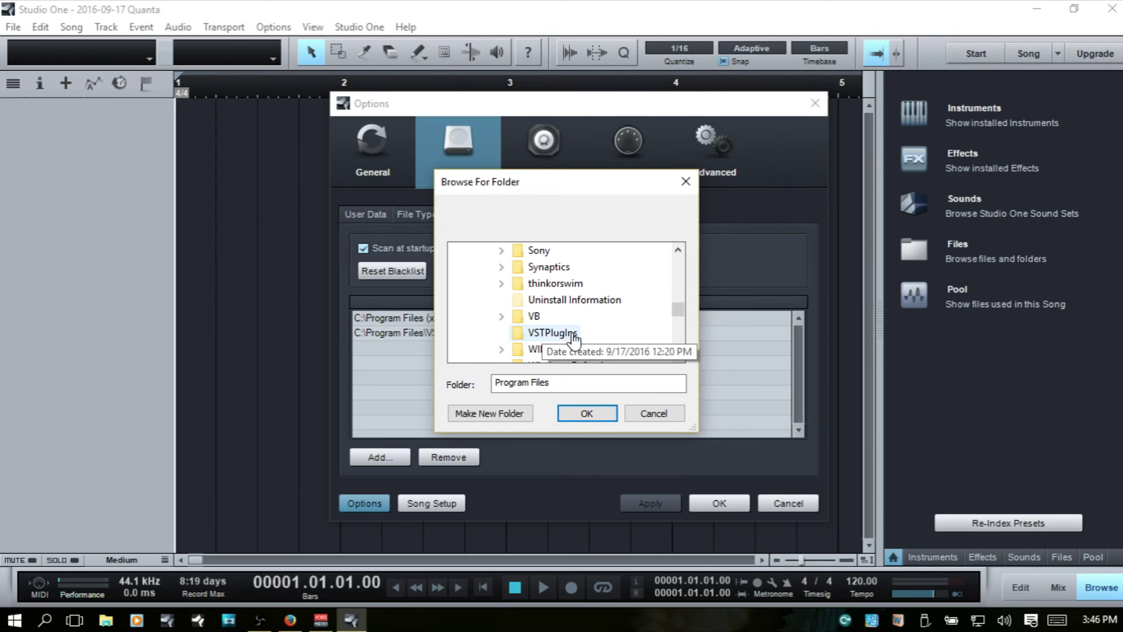
pyautogui.scroll(15, 584, 338)
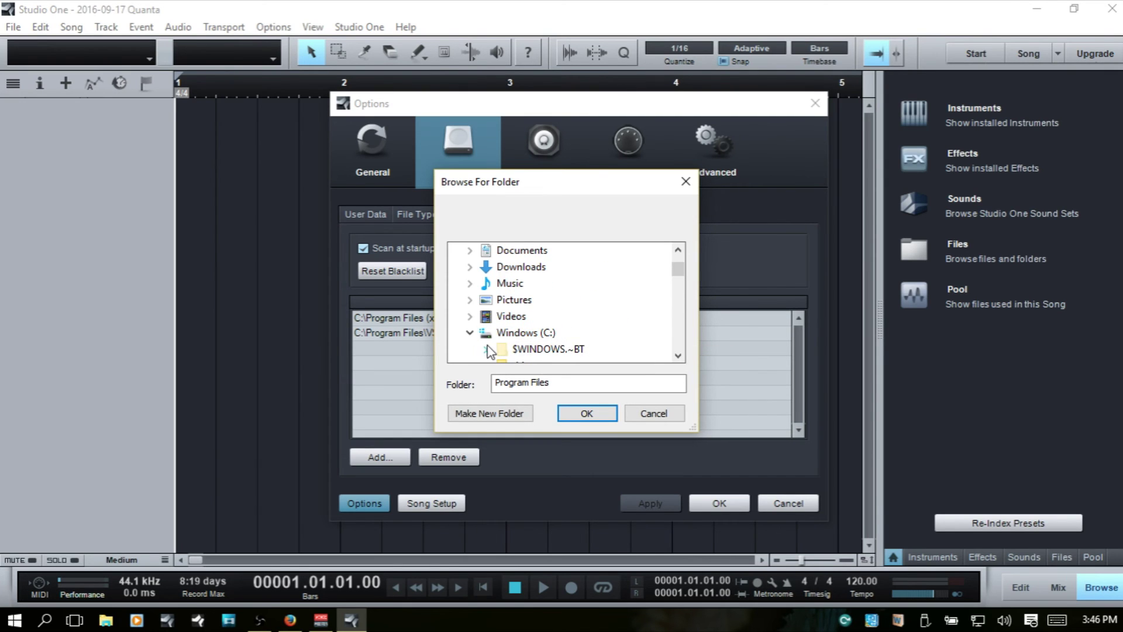
pyautogui.scroll(-1, 554, 336)
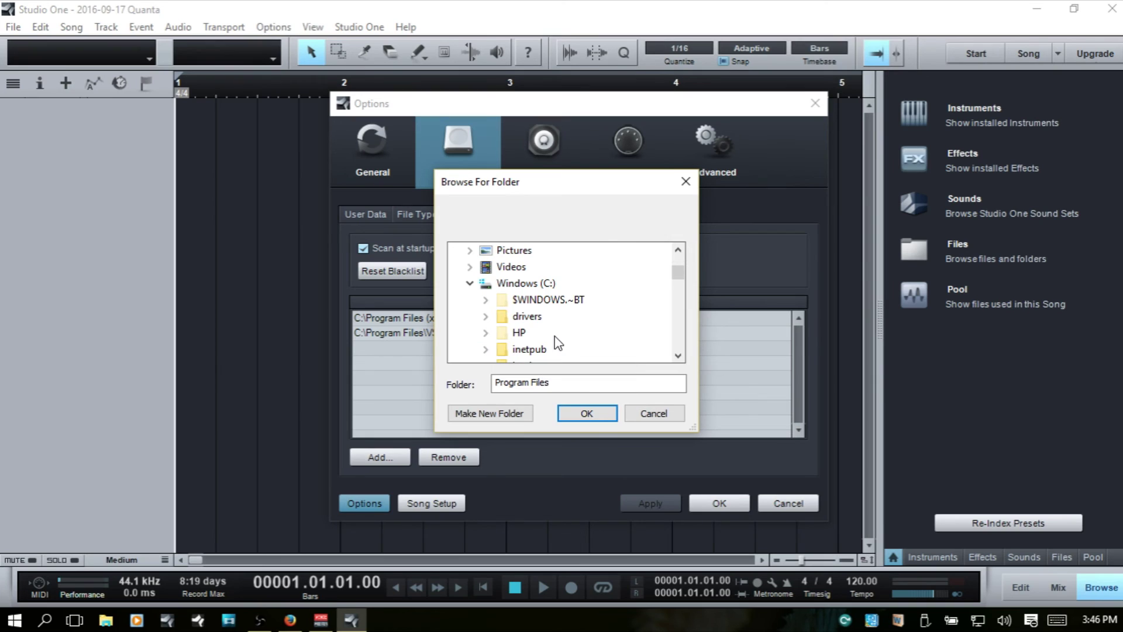
# - Look through Program Files (x86) for VSTPlugIns, then cancel without adding a folder
pyautogui.click(470, 283)
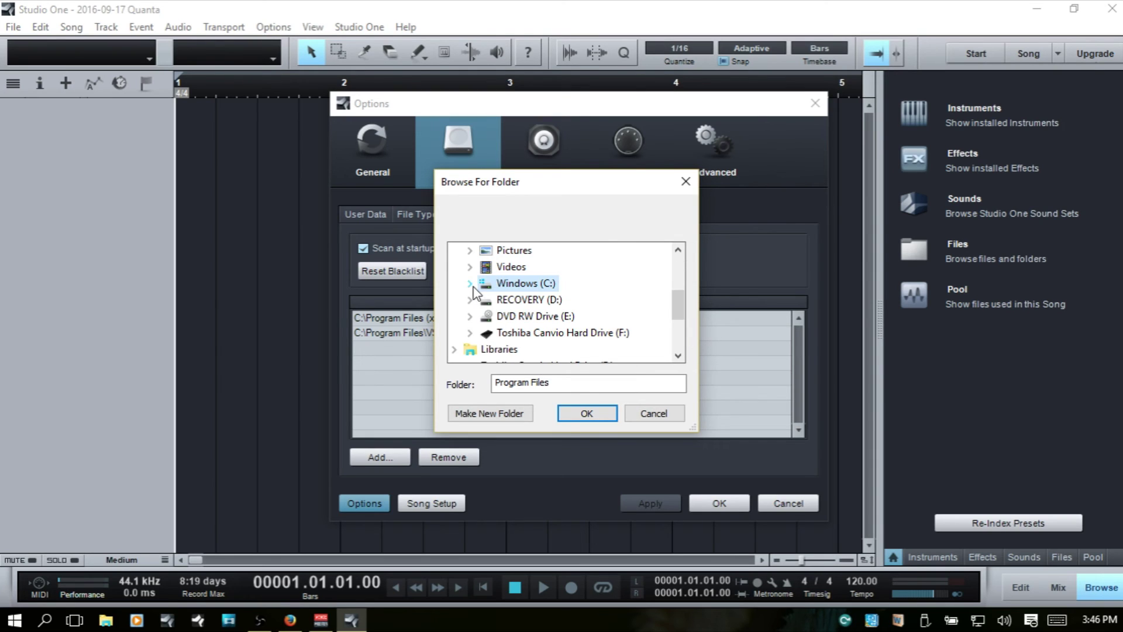
pyautogui.click(469, 284)
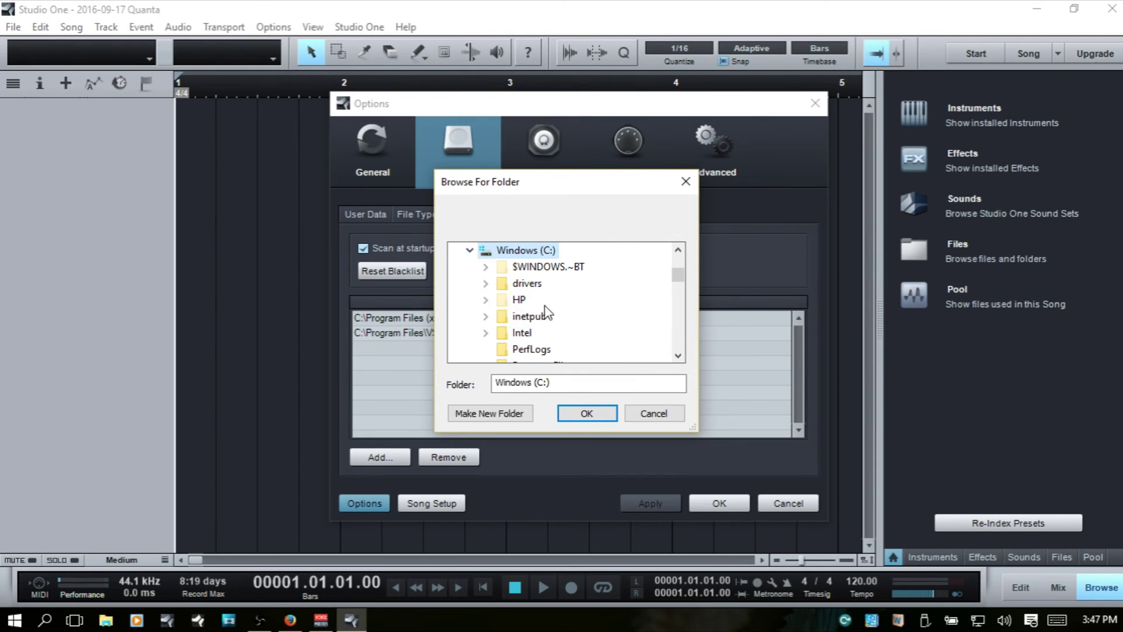
pyautogui.click(485, 362)
pyautogui.scroll(2, 465, 338)
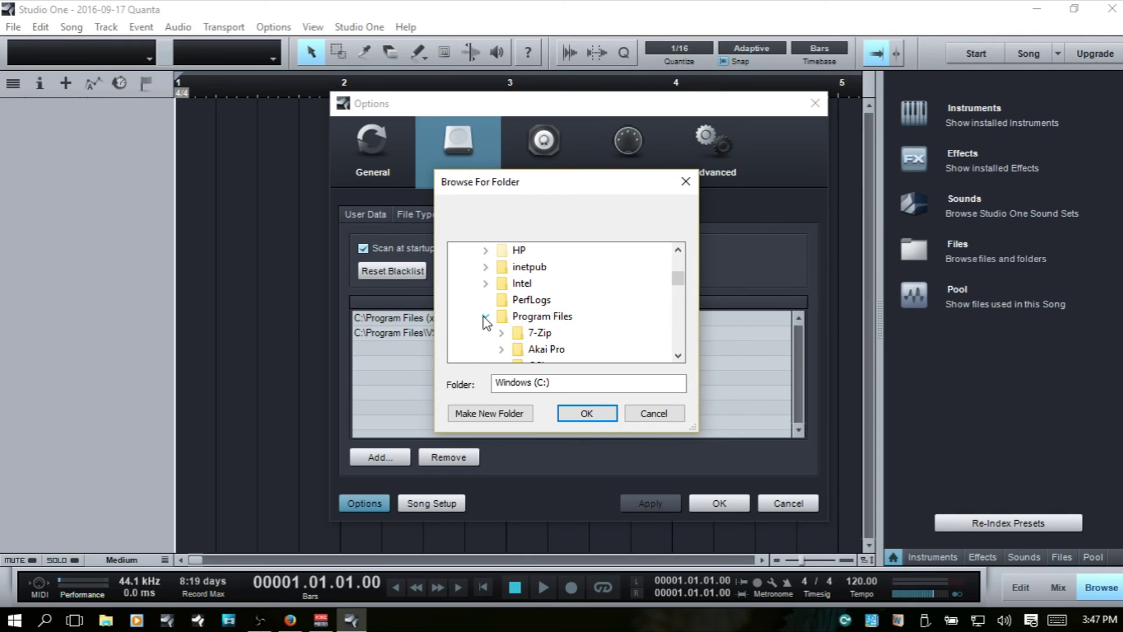
pyautogui.click(486, 316)
pyautogui.click(485, 333)
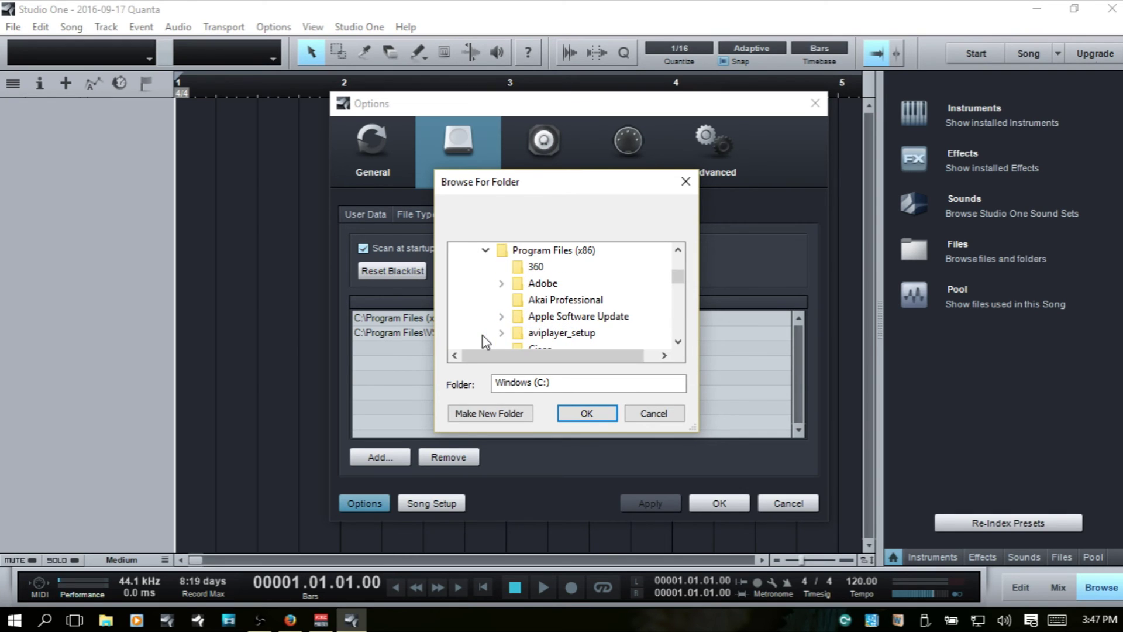
pyautogui.scroll(-8, 584, 282)
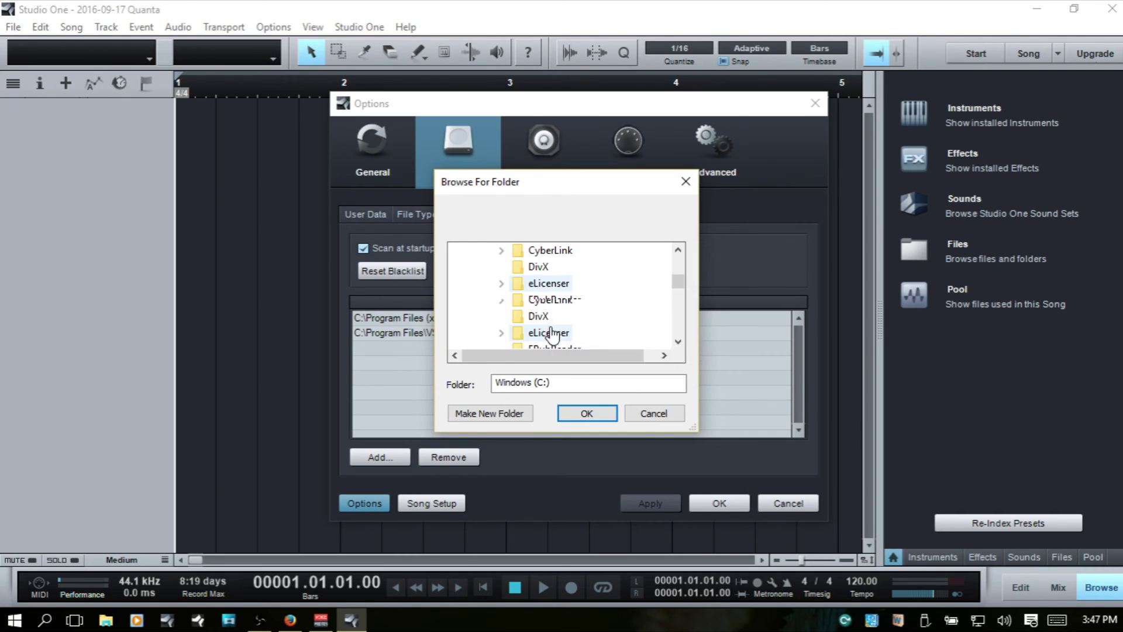
pyautogui.scroll(-6, 597, 338)
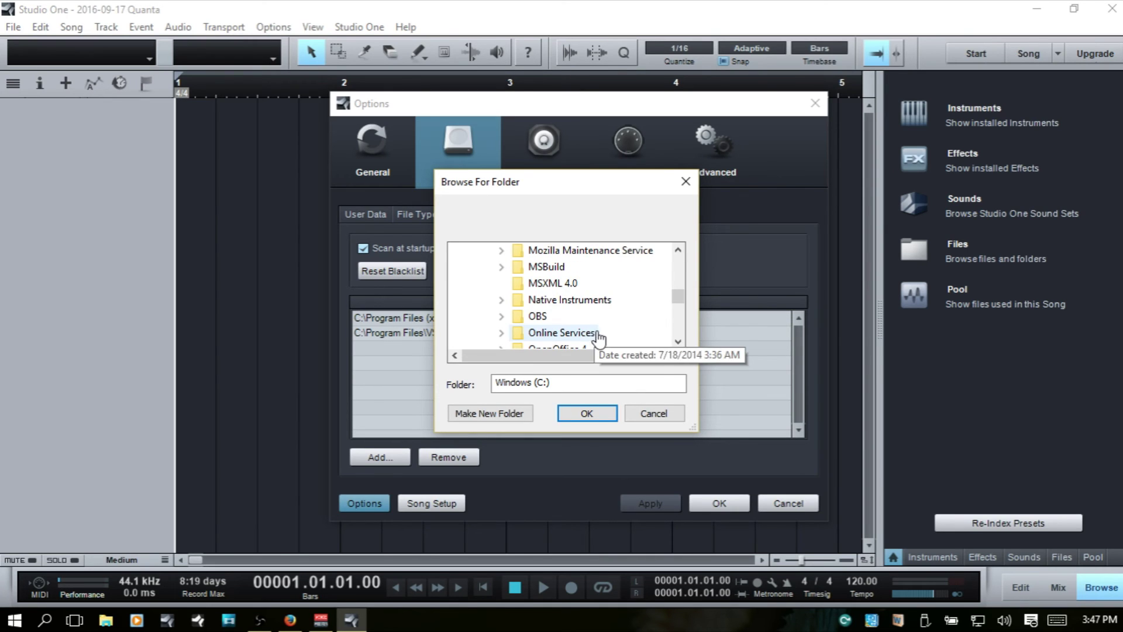
pyautogui.scroll(-1, 596, 338)
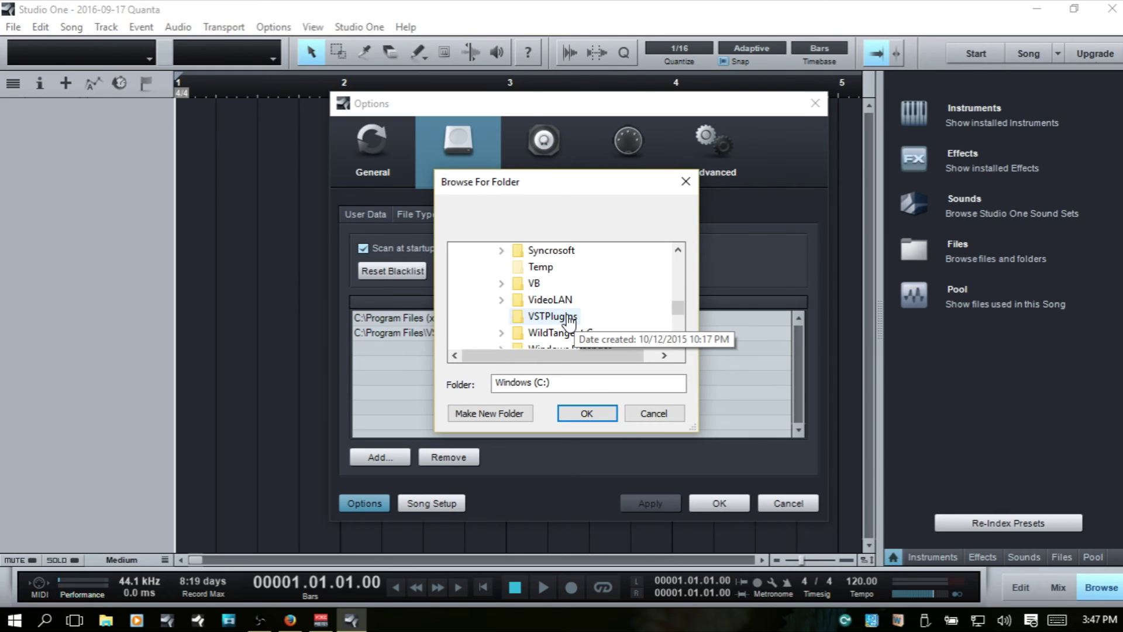
pyautogui.click(659, 415)
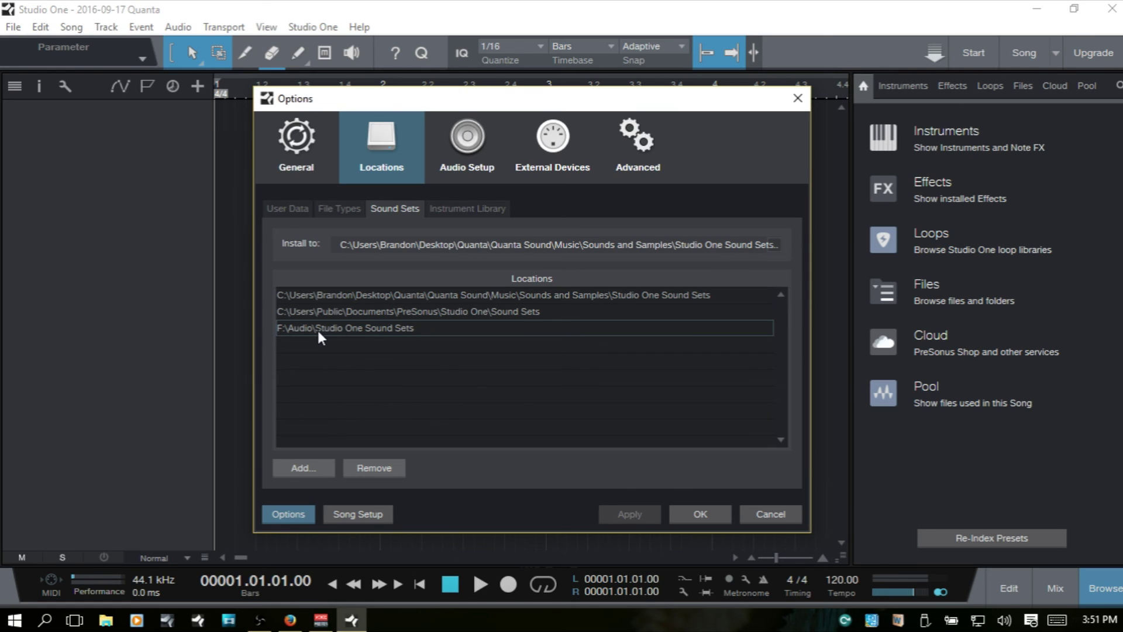
# - Remove the F:\Audio\Studio One Sound Sets location and apply the change
pyautogui.click(402, 326)
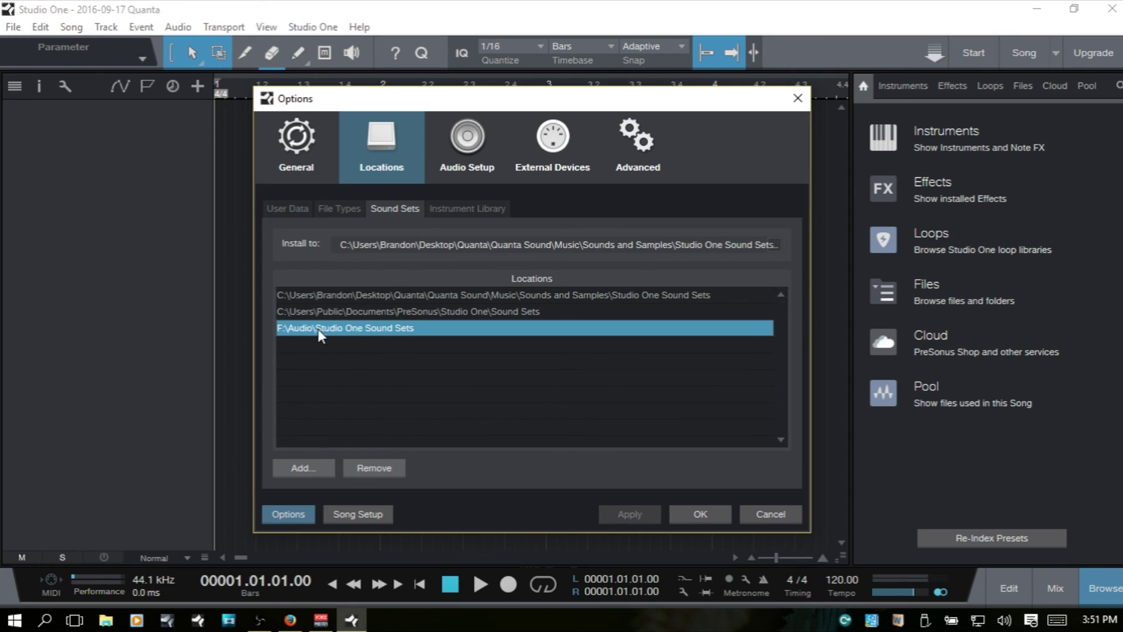
pyautogui.click(371, 468)
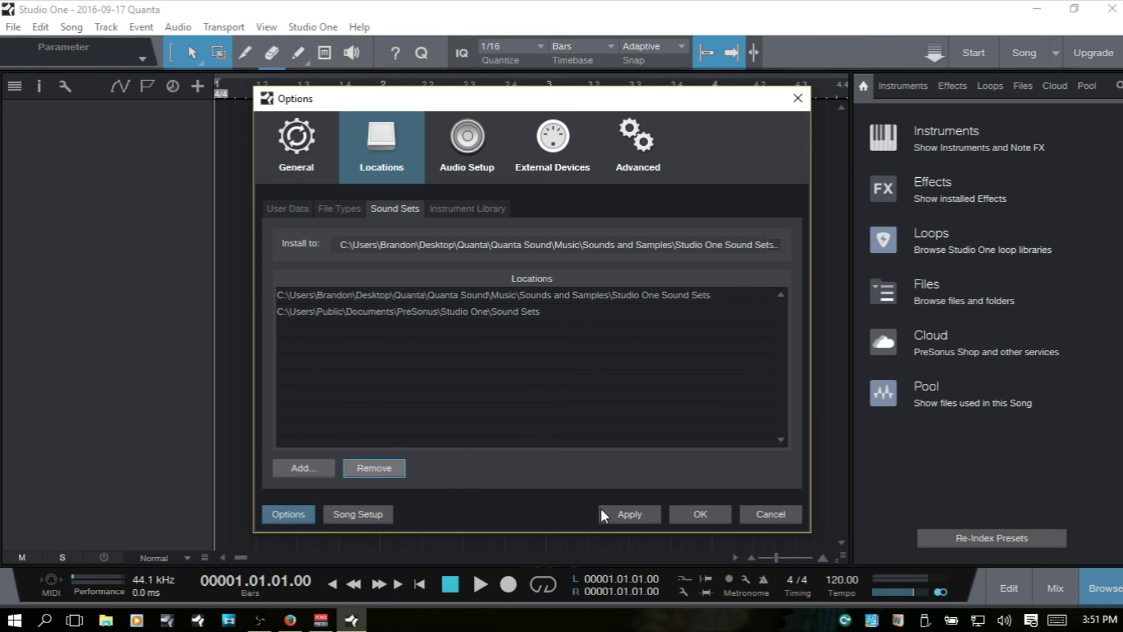
pyautogui.click(625, 519)
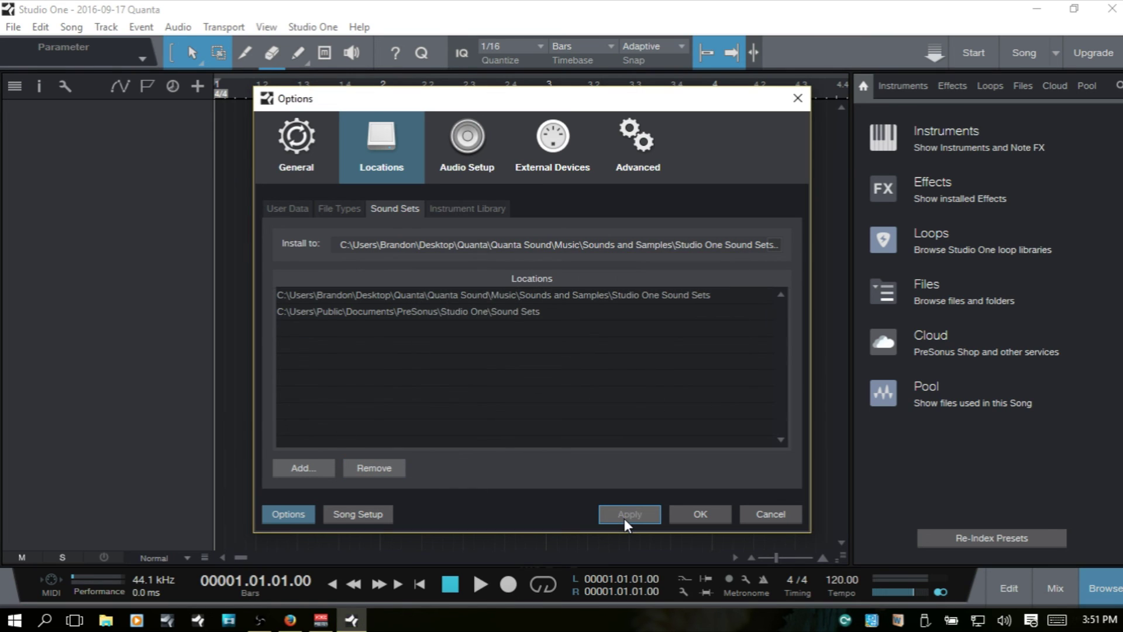
# - Close Options, expand and collapse PreSonus > Presence > Artist Instruments, then minimize Studio One
pyautogui.click(698, 521)
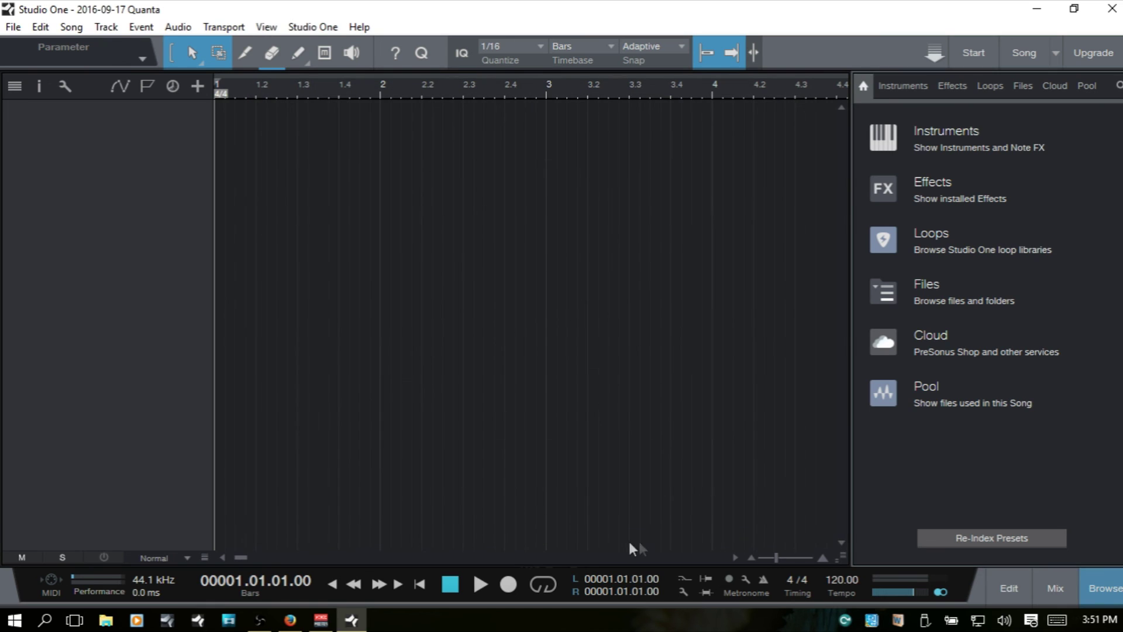
pyautogui.click(940, 138)
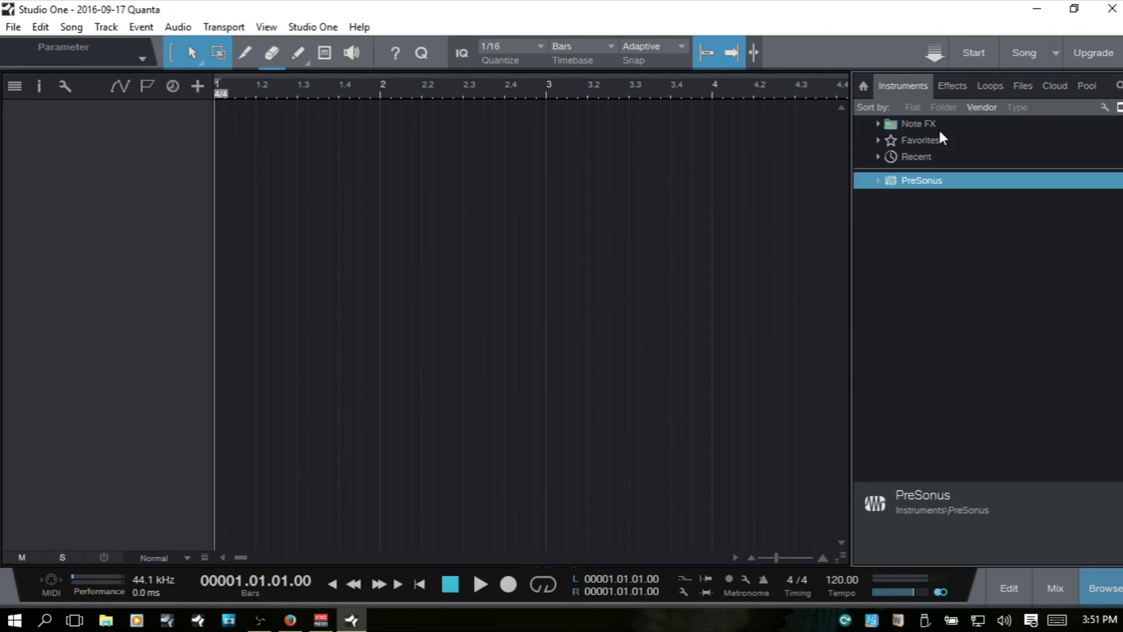
pyautogui.click(877, 181)
pyautogui.click(888, 197)
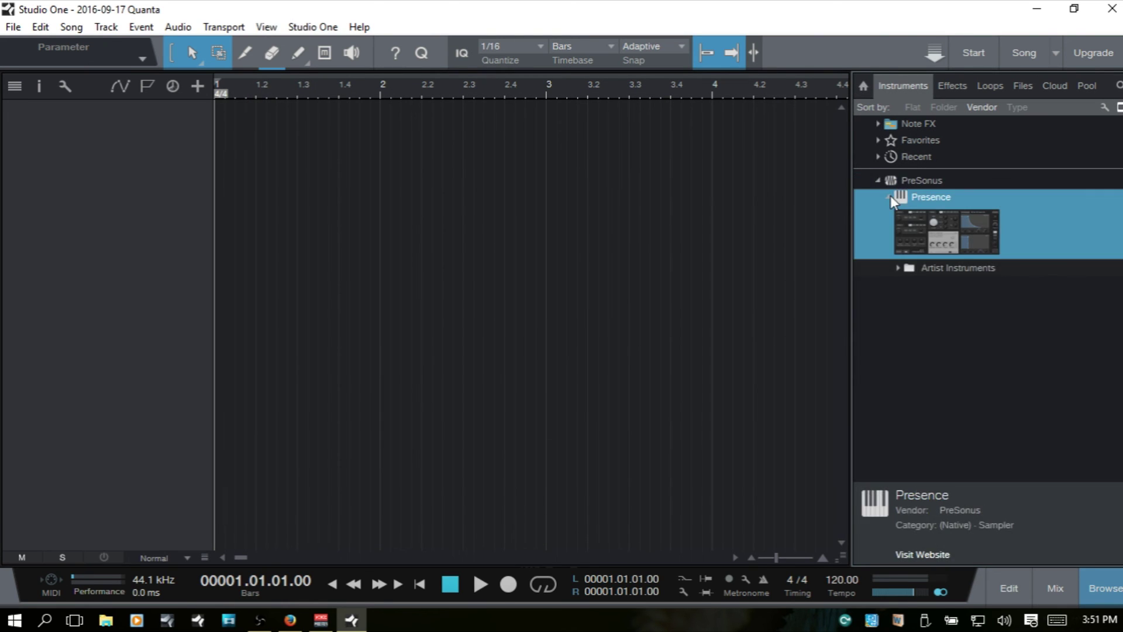
pyautogui.click(900, 269)
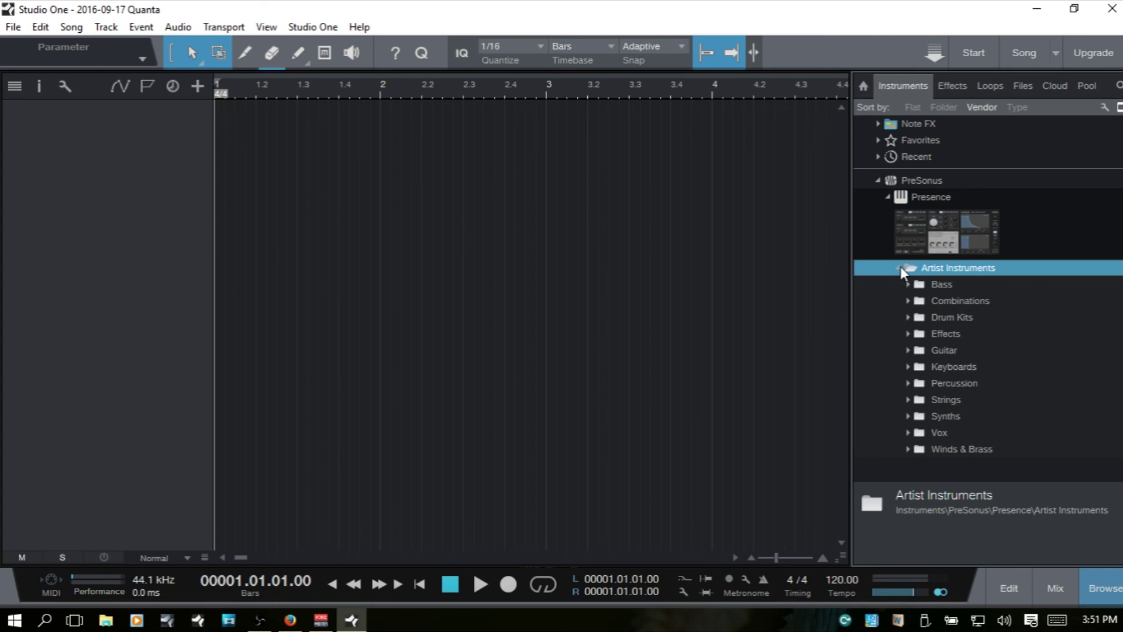
pyautogui.click(899, 269)
pyautogui.click(885, 197)
pyautogui.click(877, 181)
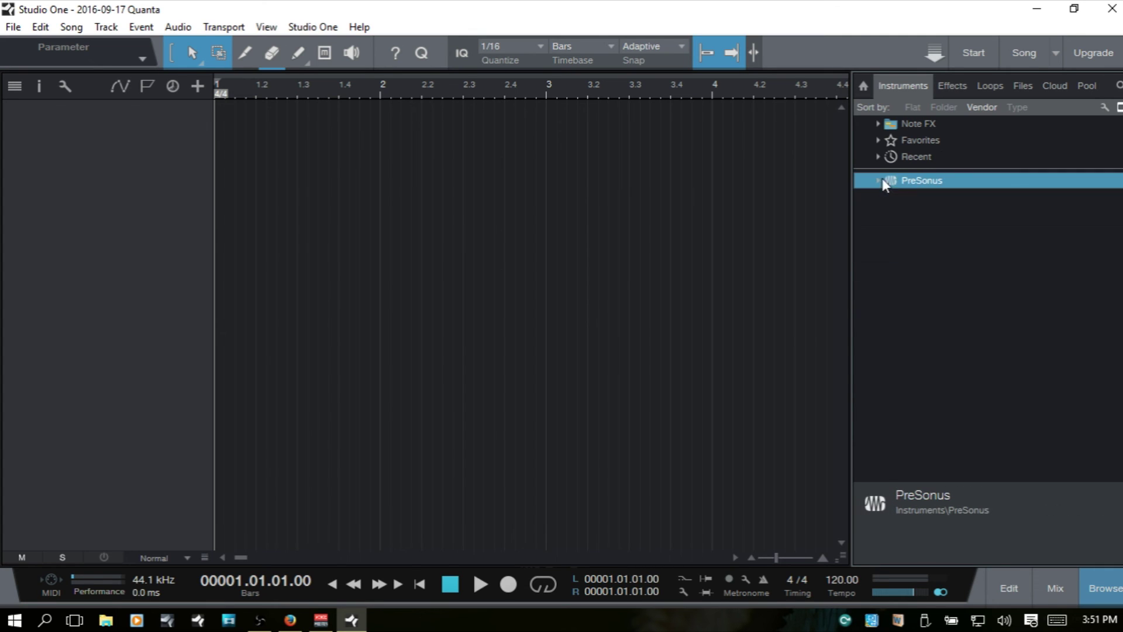
pyautogui.click(1041, 13)
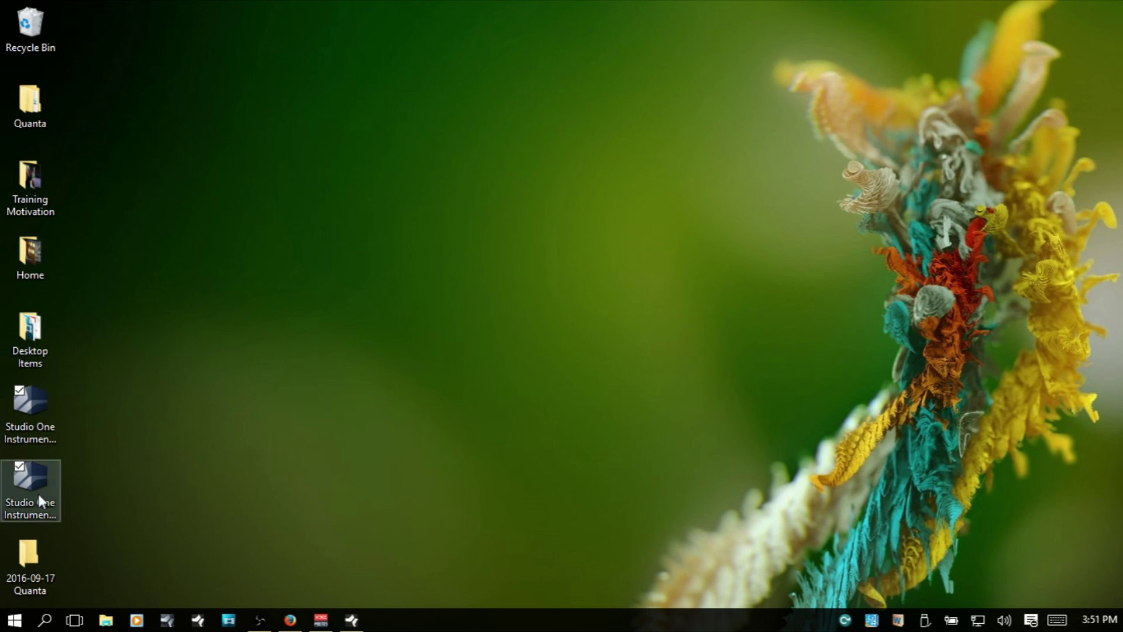
# - Open the desktop Quanta folder and navigate to Quanta Sound\Music\Sounds and Samples\Studio One Sound Sets
pyautogui.click(33, 101)
pyautogui.doubleClick(33, 101)
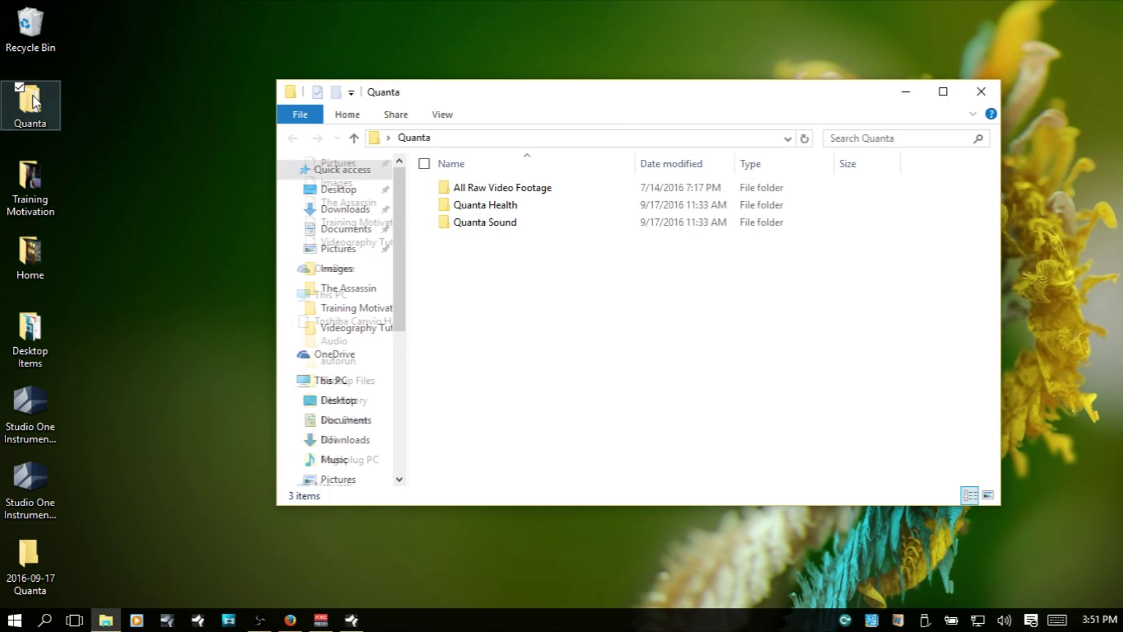
pyautogui.doubleClick(491, 224)
pyautogui.click(477, 209)
pyautogui.doubleClick(477, 210)
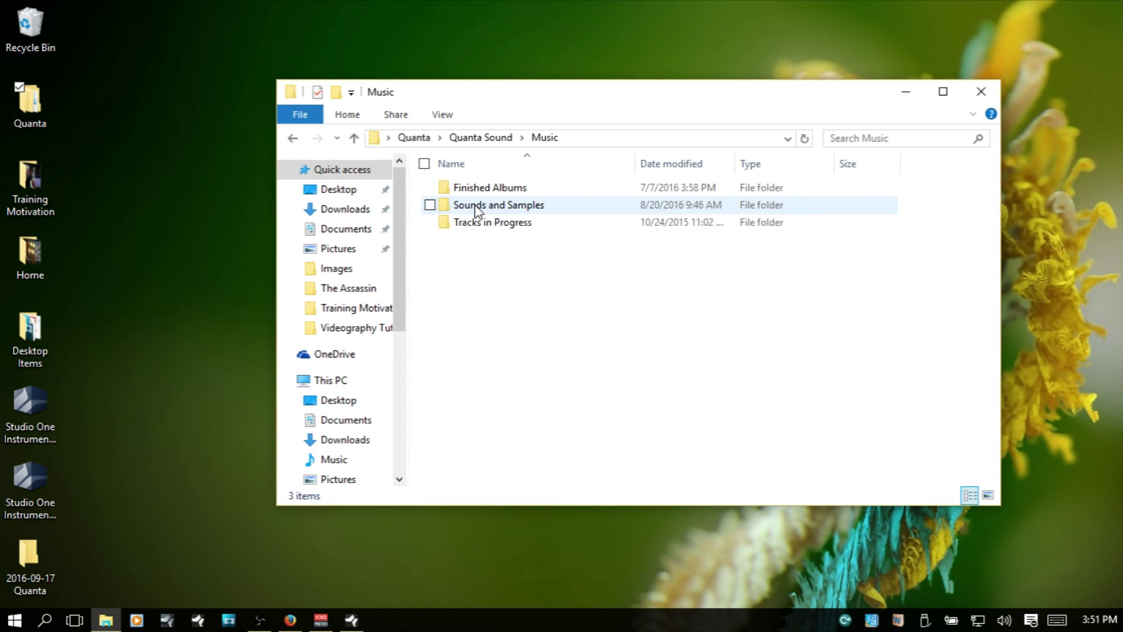
pyautogui.doubleClick(481, 208)
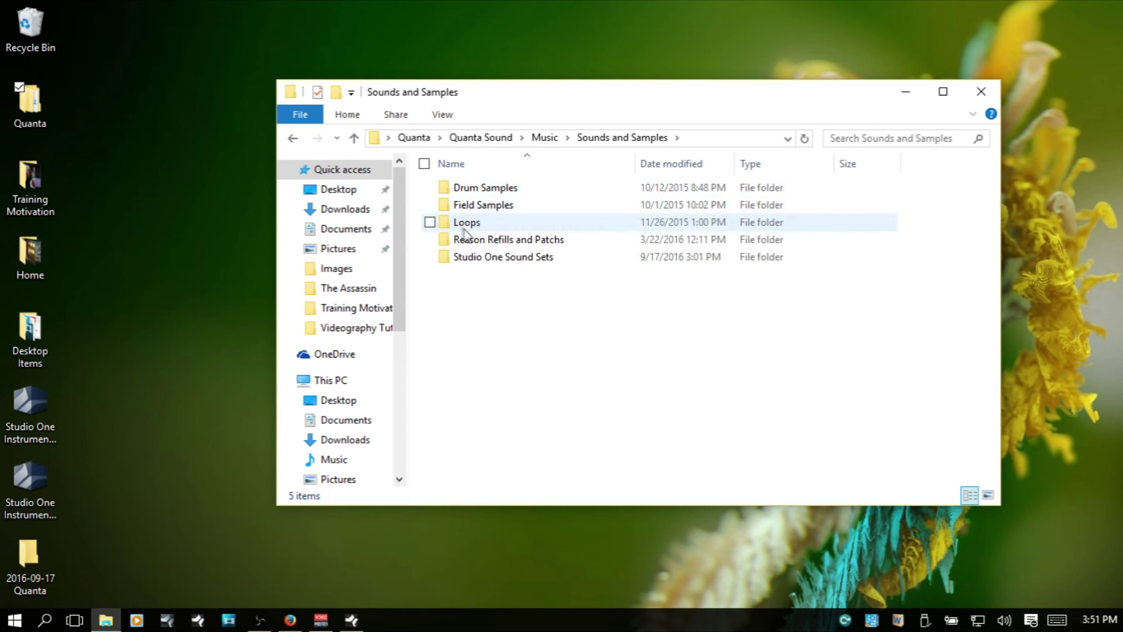
pyautogui.doubleClick(493, 260)
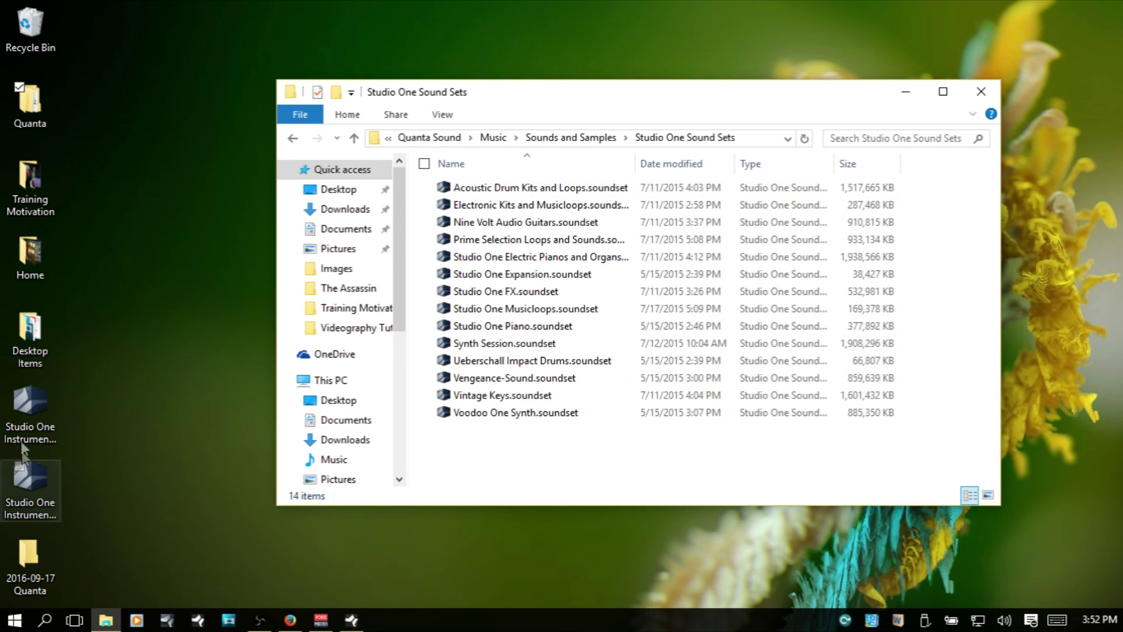
# - Install the Studio One Instruments Vol 1 sound set from its desktop .soundset file
pyautogui.click(44, 409)
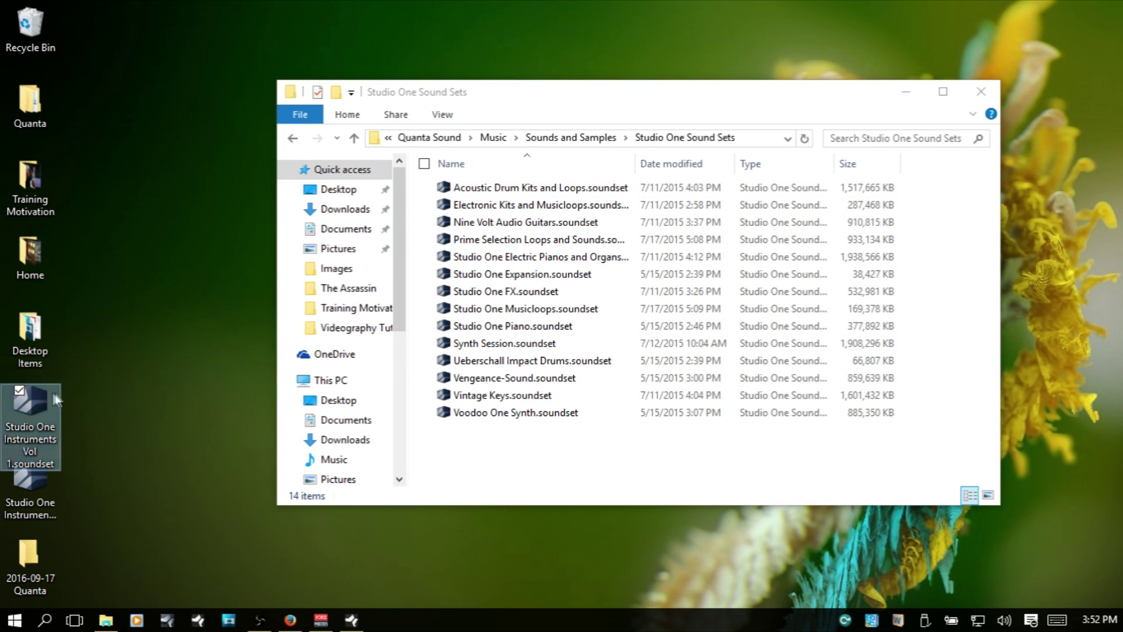
pyautogui.moveTo(212, 544); pyautogui.dragTo(26, 480)
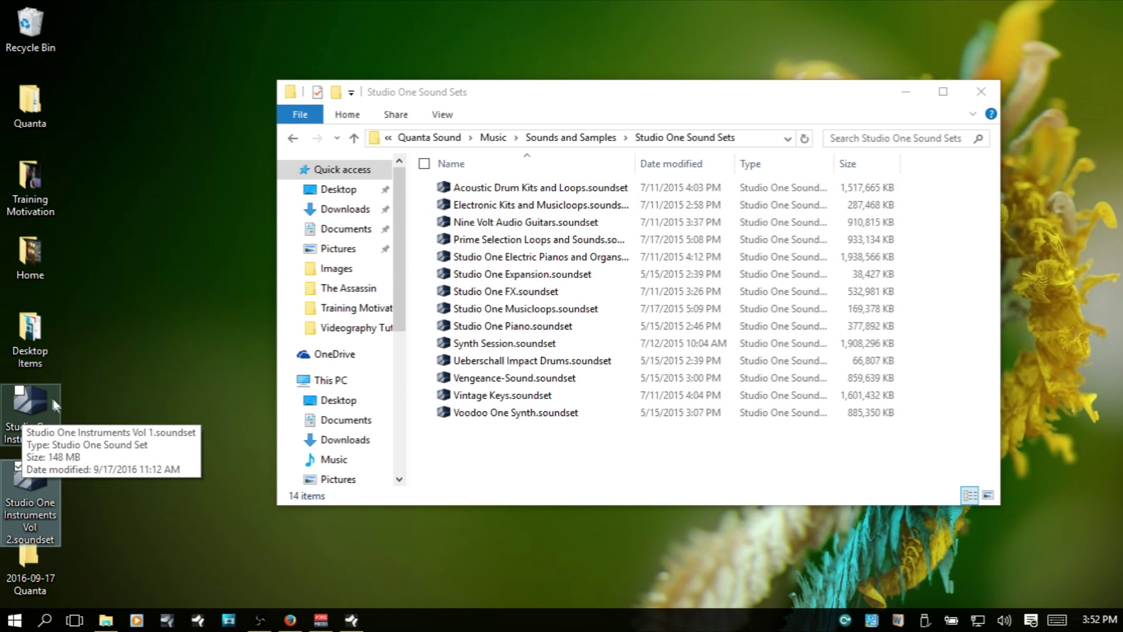
pyautogui.click(36, 405)
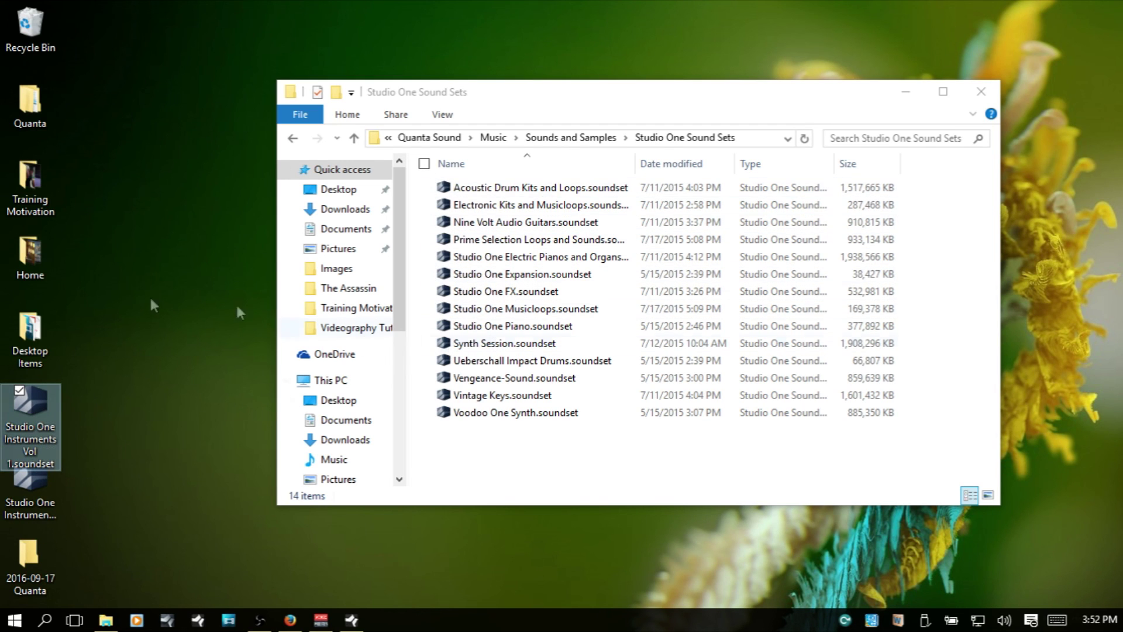
pyautogui.doubleClick(26, 405)
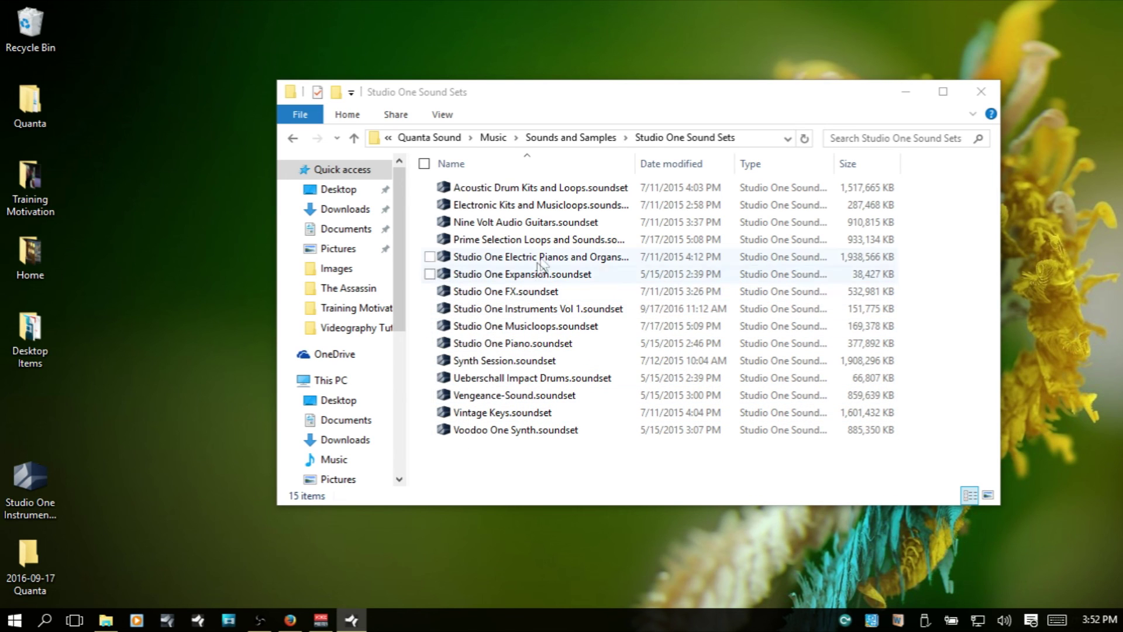
# - Install the Vol 2 sound set, then close the Sound Sets folder window
pyautogui.moveTo(638, 166); pyautogui.dragTo(696, 169)
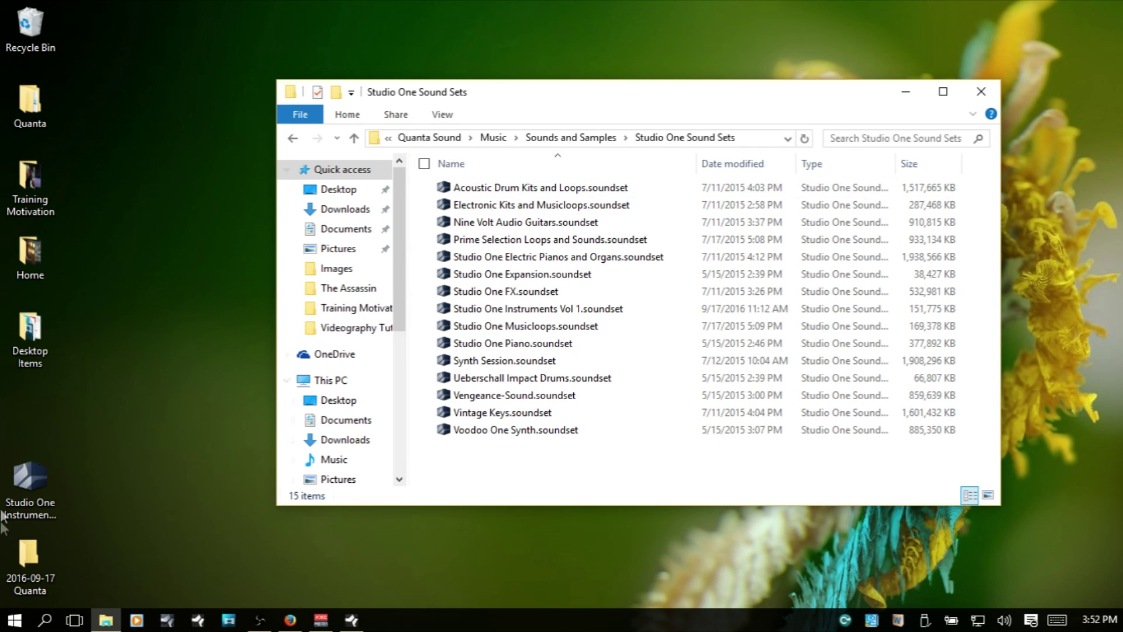
pyautogui.doubleClick(47, 491)
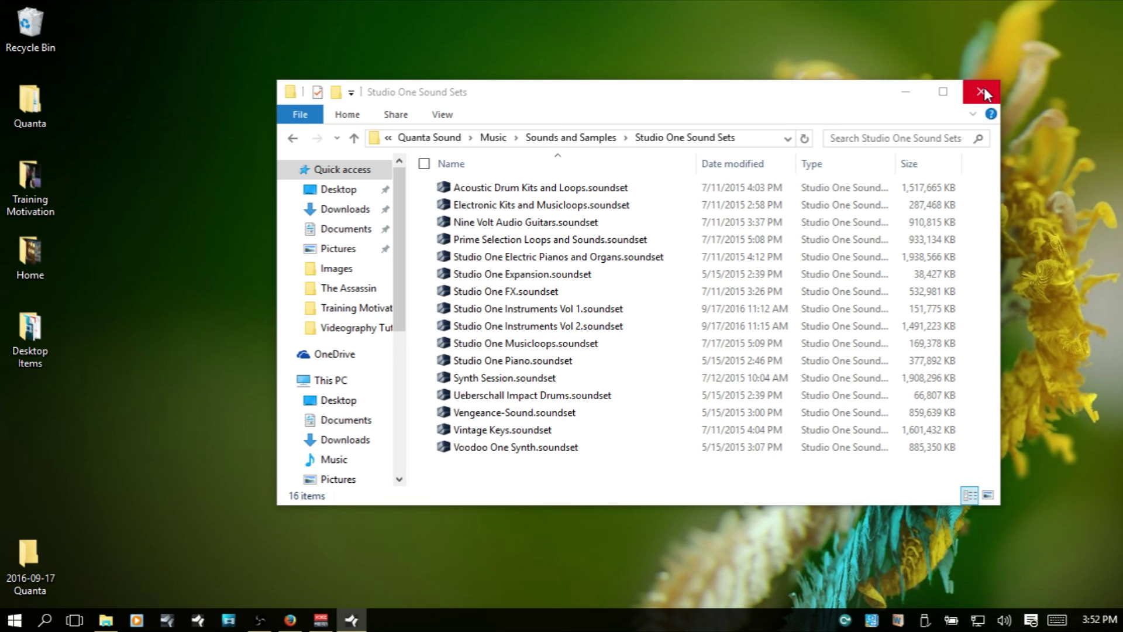
pyautogui.click(983, 92)
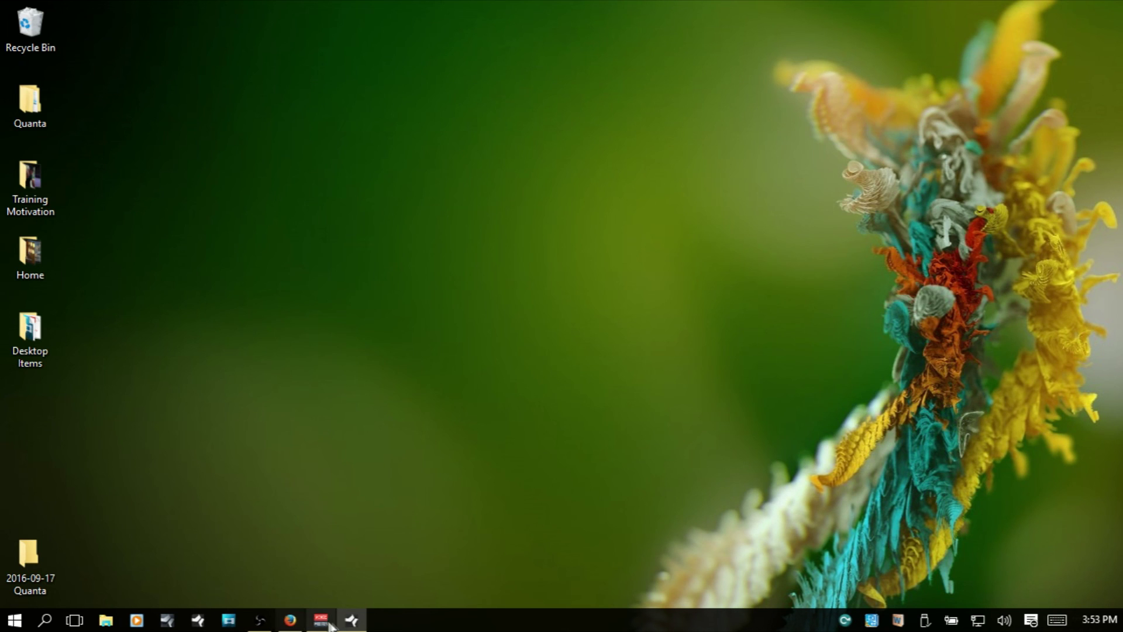
# - Add a 303 Bass track from PreSonus > Presence > Artist Instruments > Bass
pyautogui.click(351, 620)
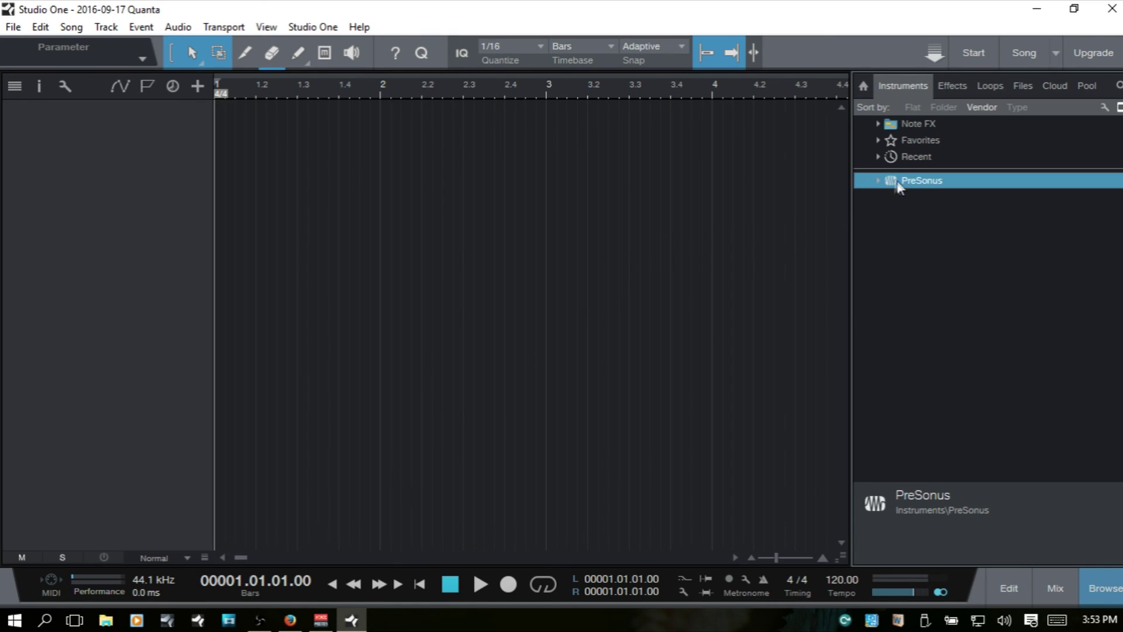
pyautogui.click(877, 180)
pyautogui.click(887, 200)
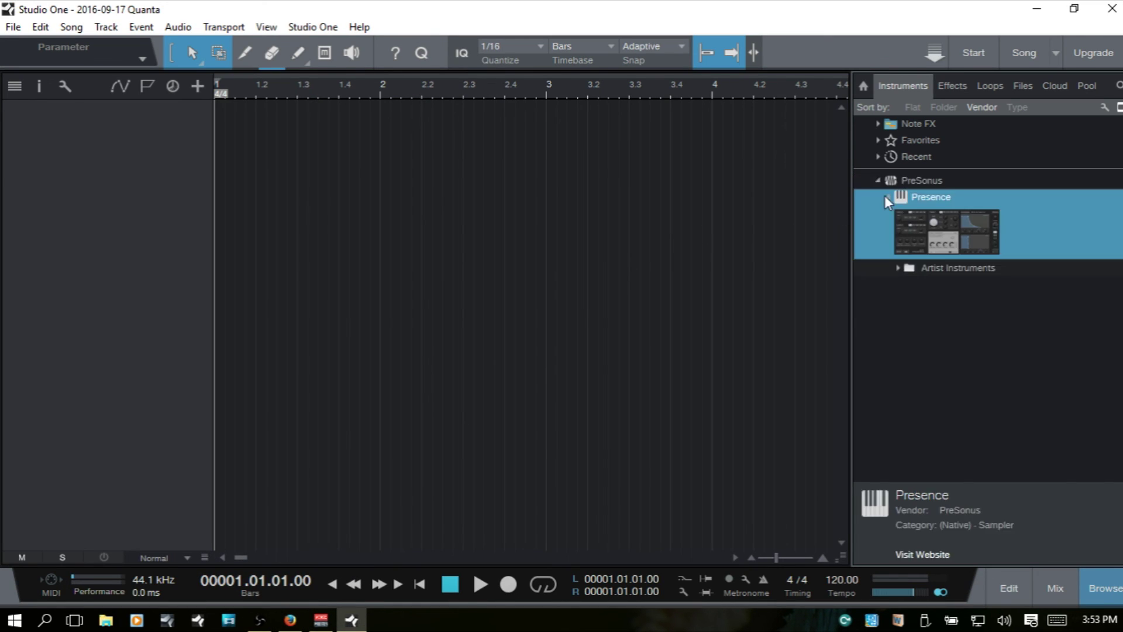
pyautogui.click(898, 271)
pyautogui.click(917, 286)
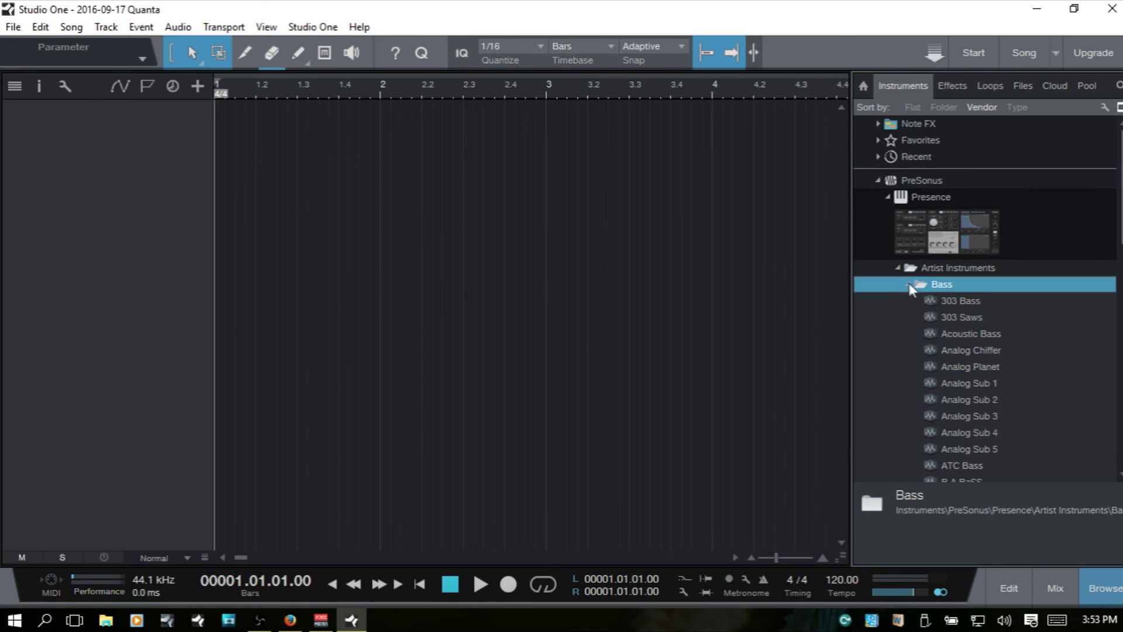
pyautogui.click(961, 301)
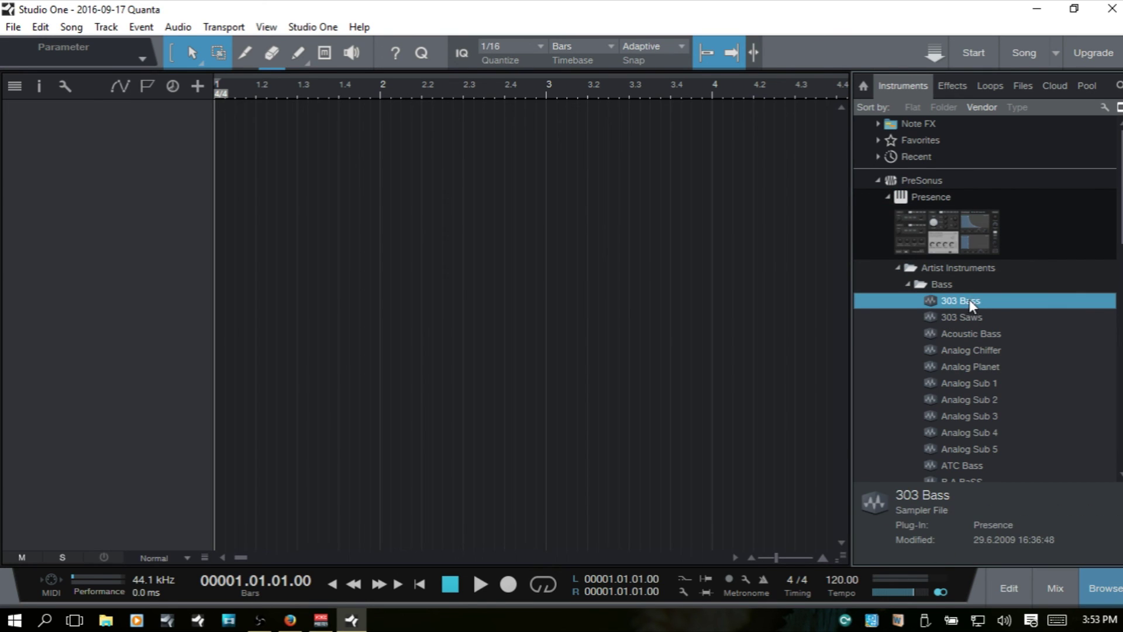
pyautogui.moveTo(970, 303); pyautogui.dragTo(604, 273)
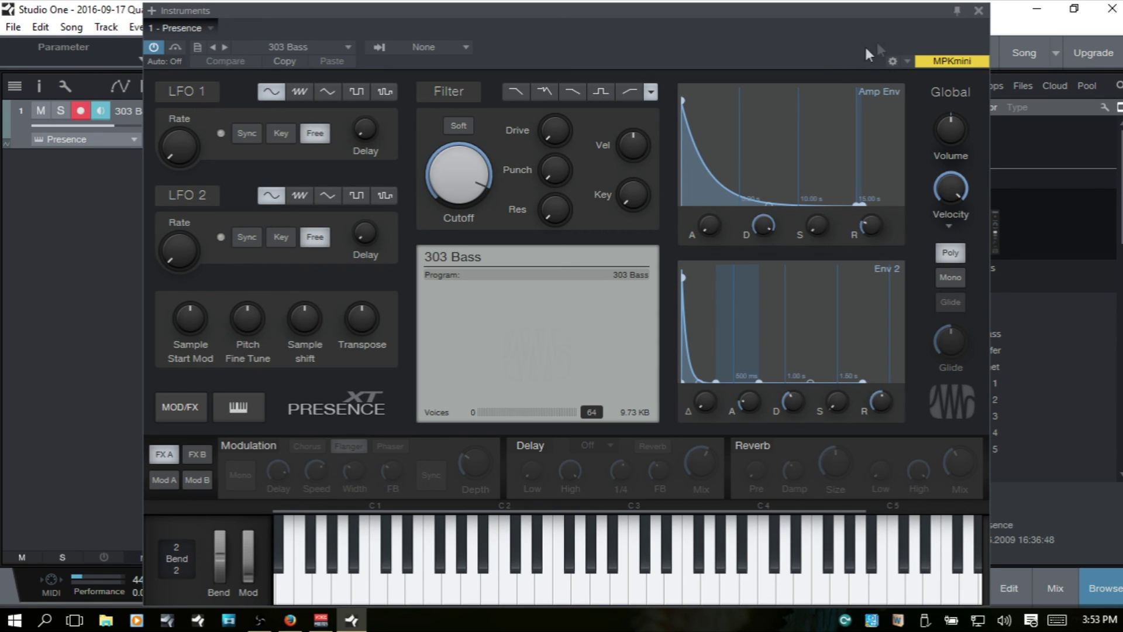
# - Audition five notes on the 303 Bass, then close the Presence instrument window
pyautogui.click(549, 590)
pyautogui.click(554, 588)
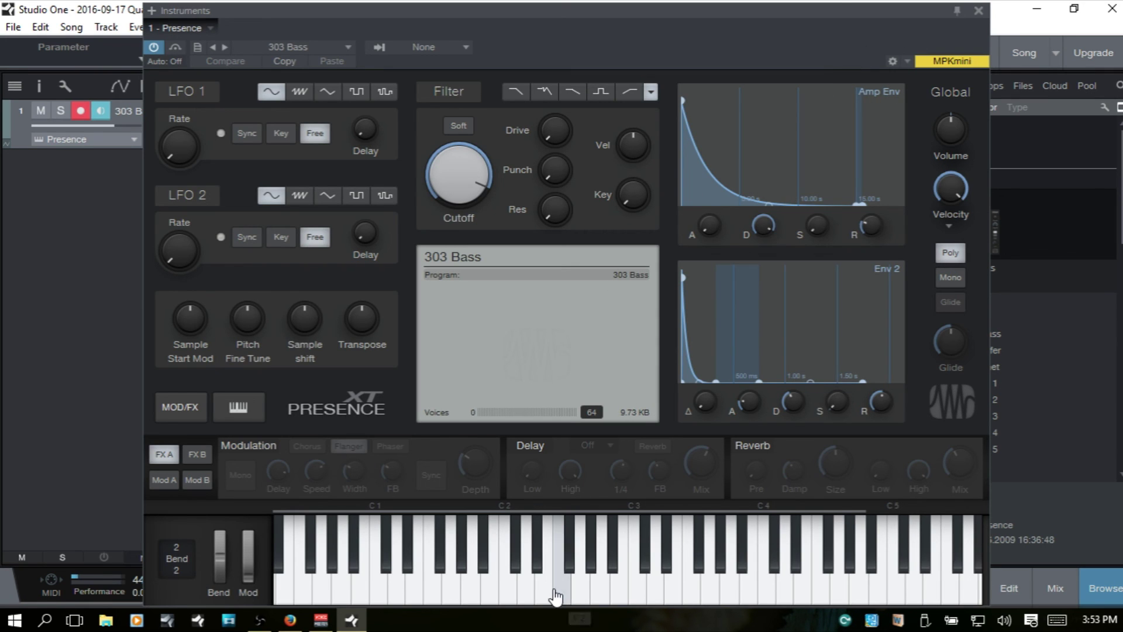
pyautogui.click(560, 588)
pyautogui.click(528, 587)
pyautogui.click(488, 590)
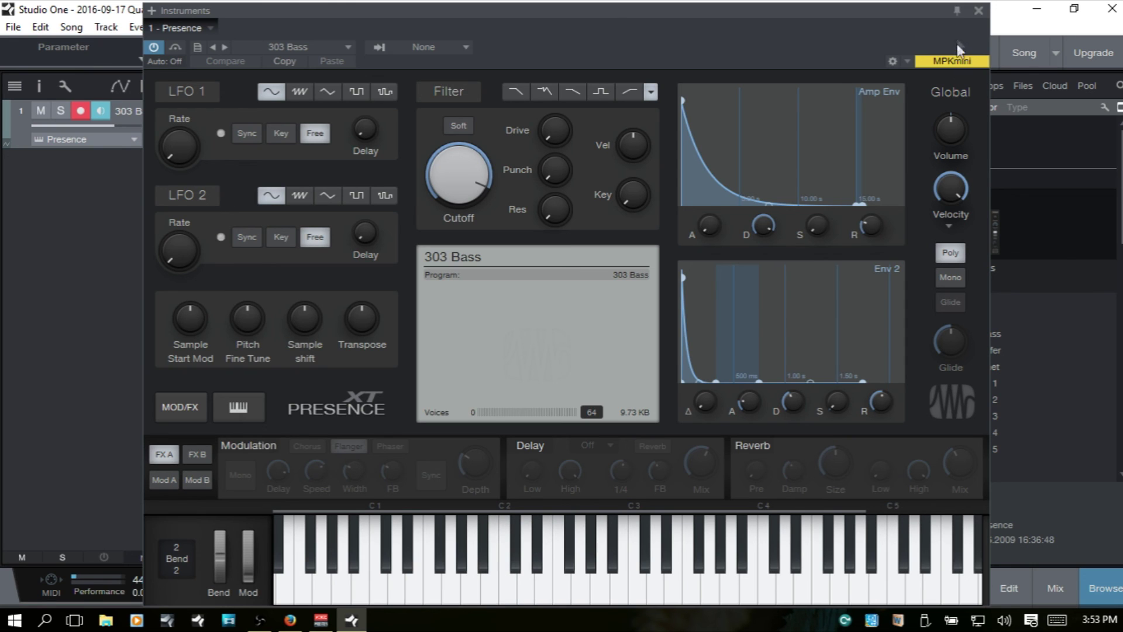
pyautogui.click(979, 11)
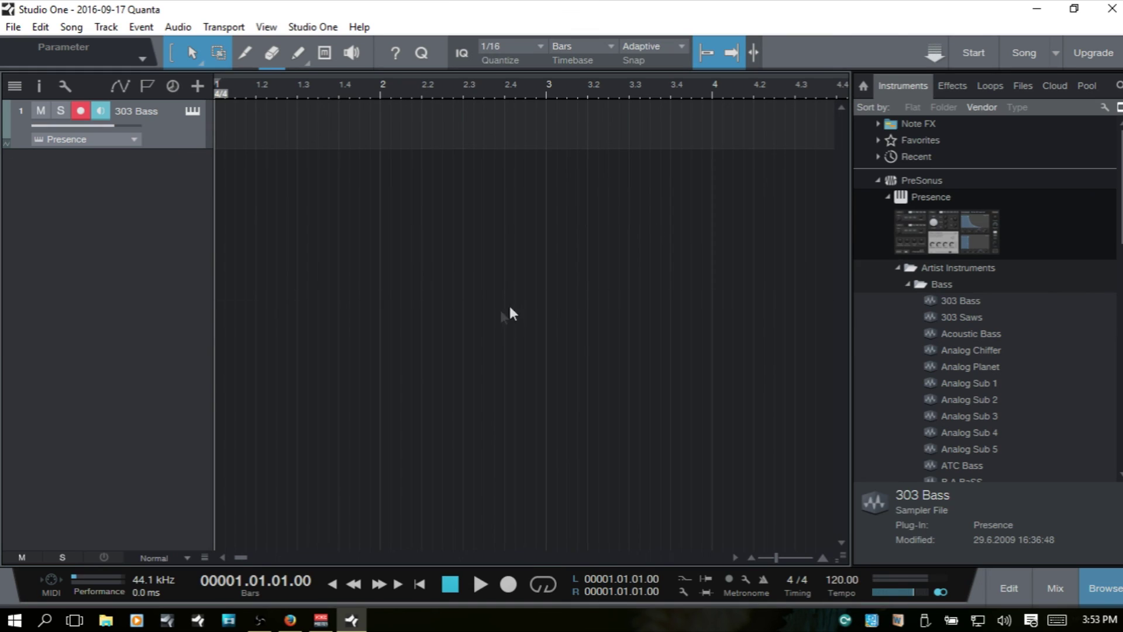
# - Collapse the Bass, Artist Instruments, Presence and PreSonus folders in the browser
pyautogui.click(908, 284)
pyautogui.click(898, 268)
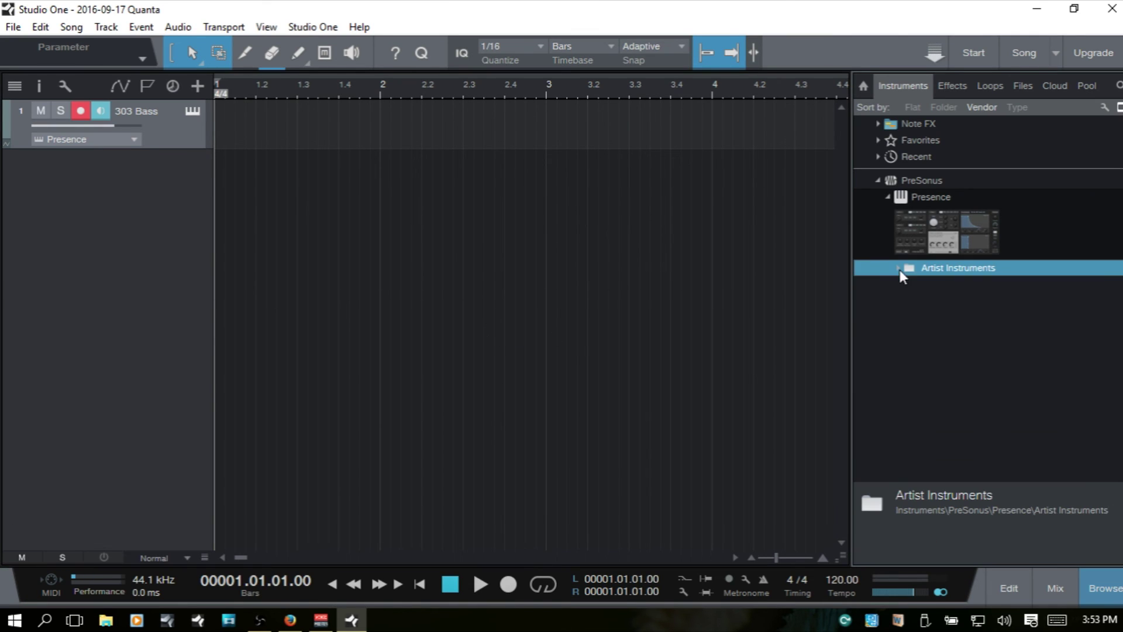
pyautogui.click(887, 197)
pyautogui.click(879, 180)
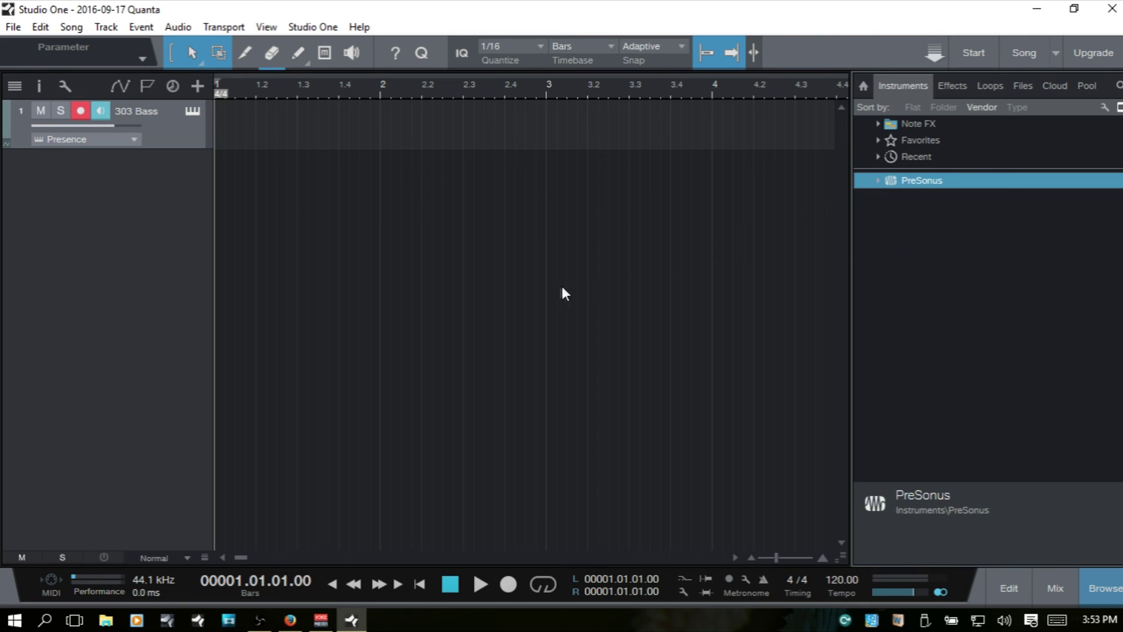